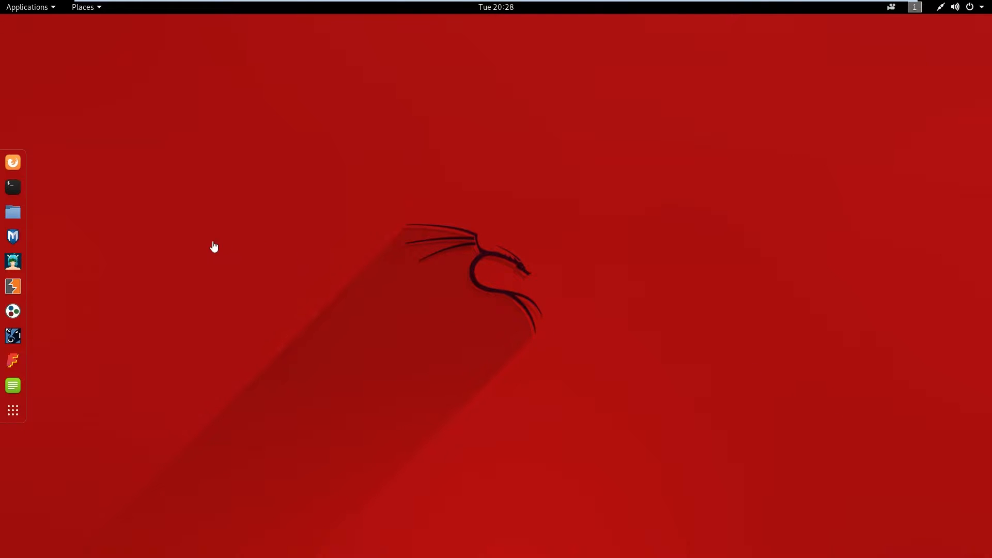
Step: Launch Burp Suite, dismiss the JRE warning, and start a temporary project using Burp defaults
left_click(17, 291)
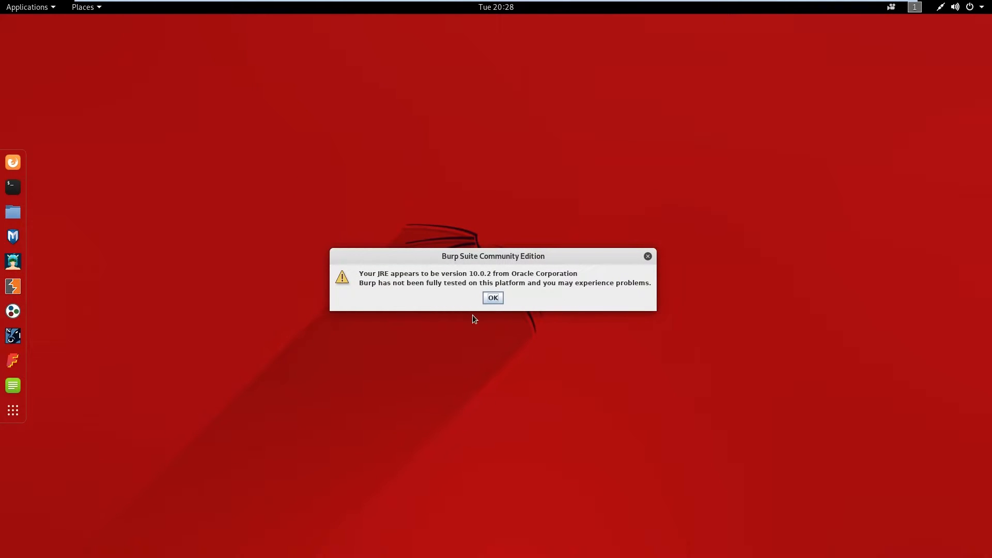
left_click(493, 298)
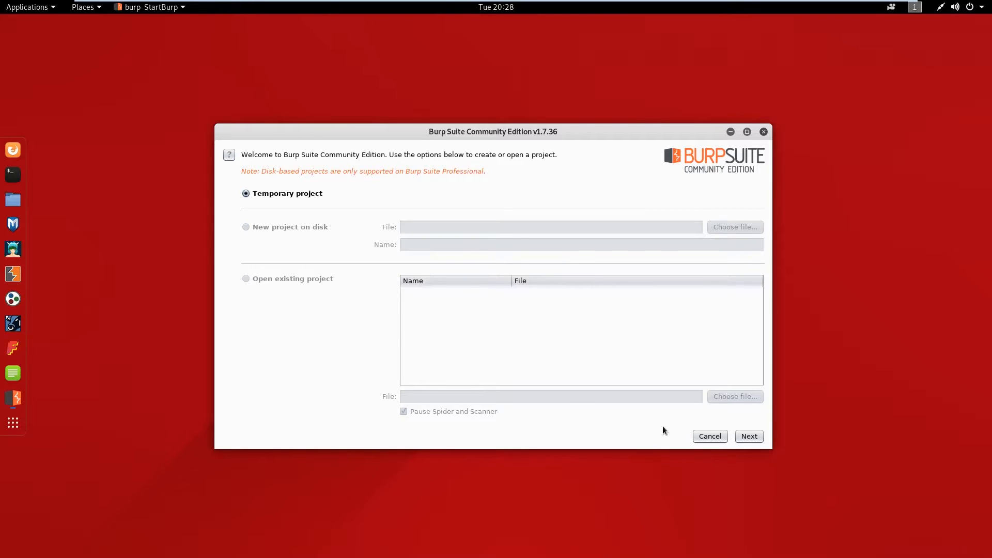
left_click(743, 438)
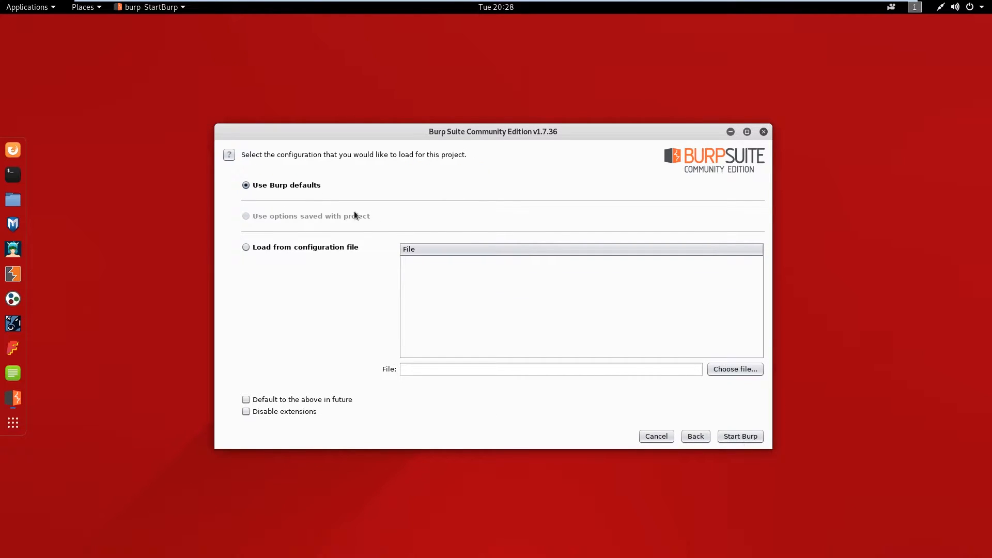
left_click(755, 438)
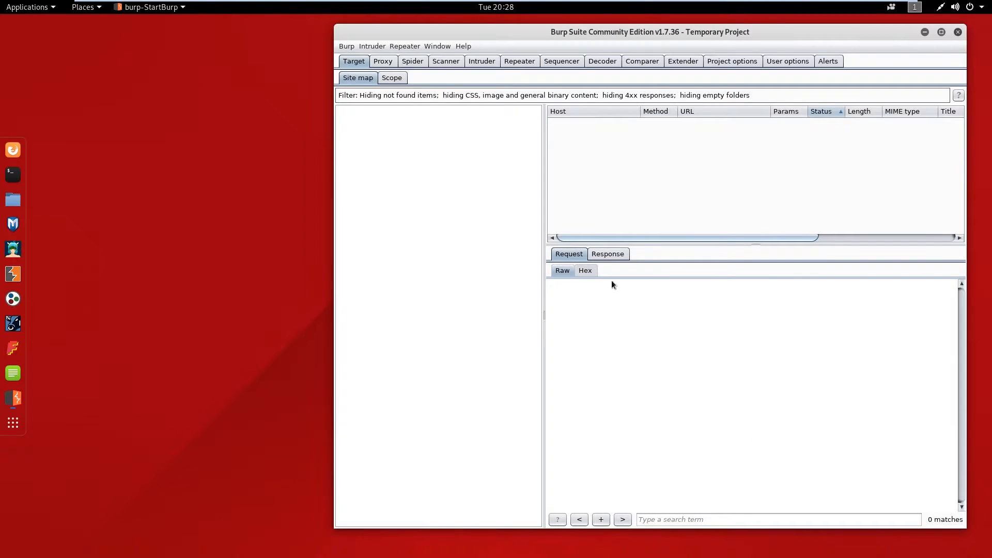
Step: Open Firefox ESR, then resize and reposition the browser and Burp Suite windows so both stay reachable
left_click_drag(538, 31, 556, 38)
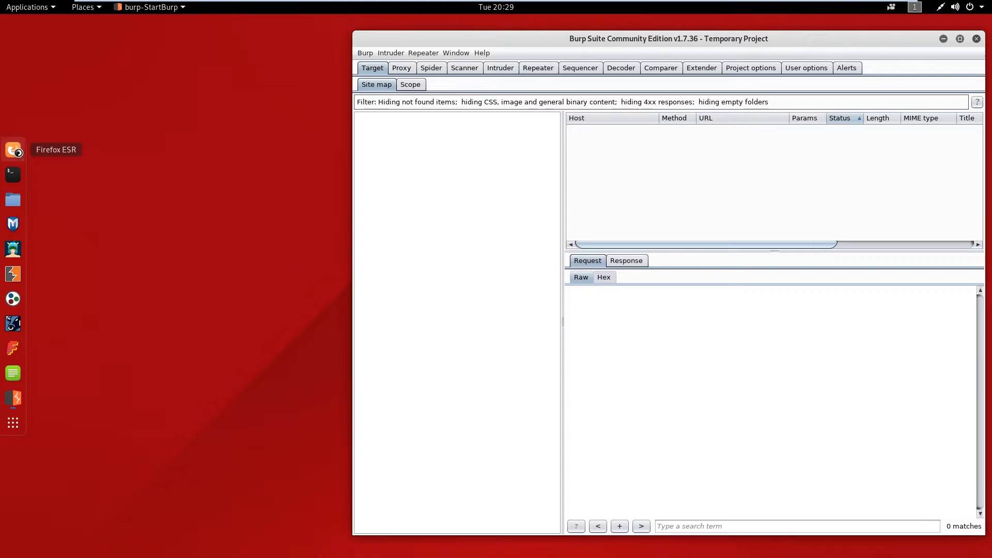
left_click(14, 150)
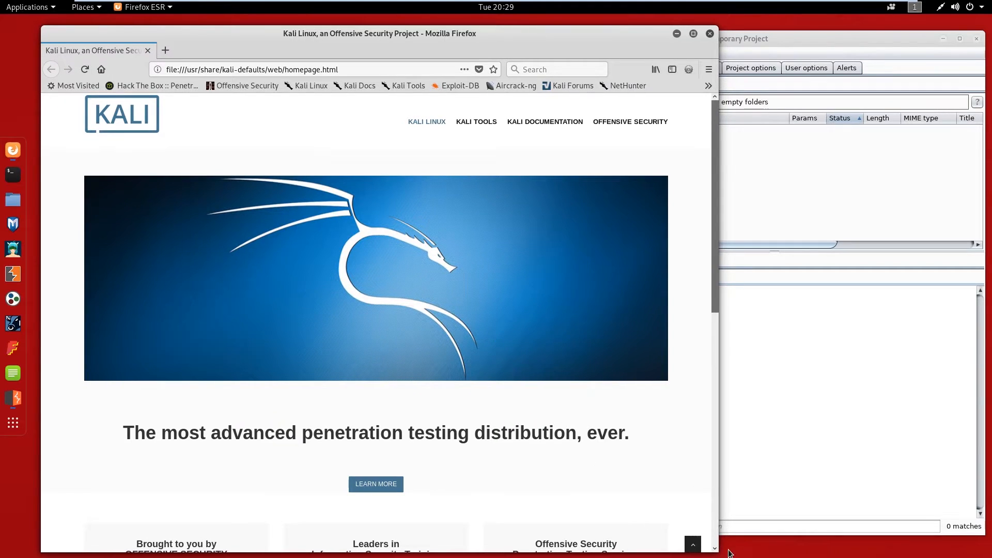
left_click_drag(716, 551, 484, 475)
left_click_drag(385, 37, 380, 84)
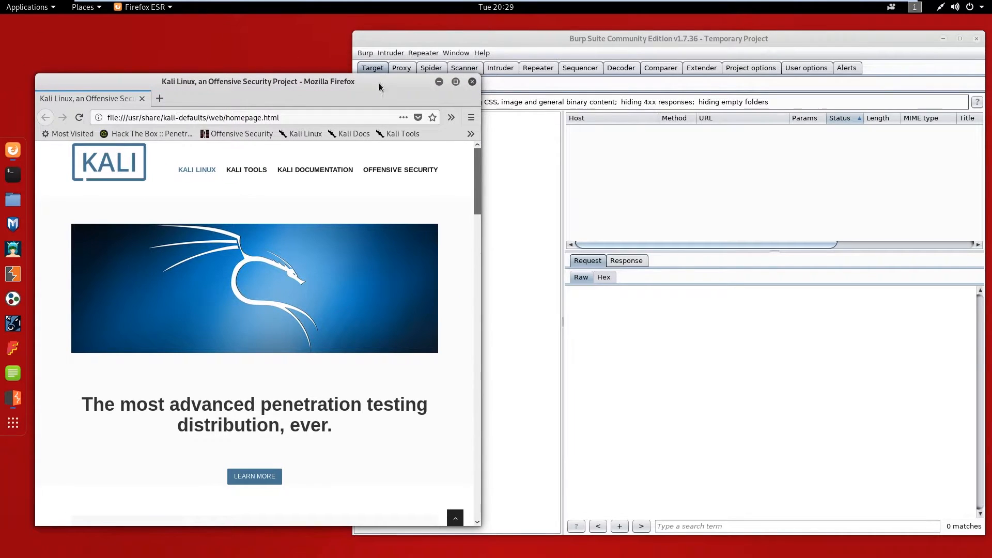
left_click(562, 42)
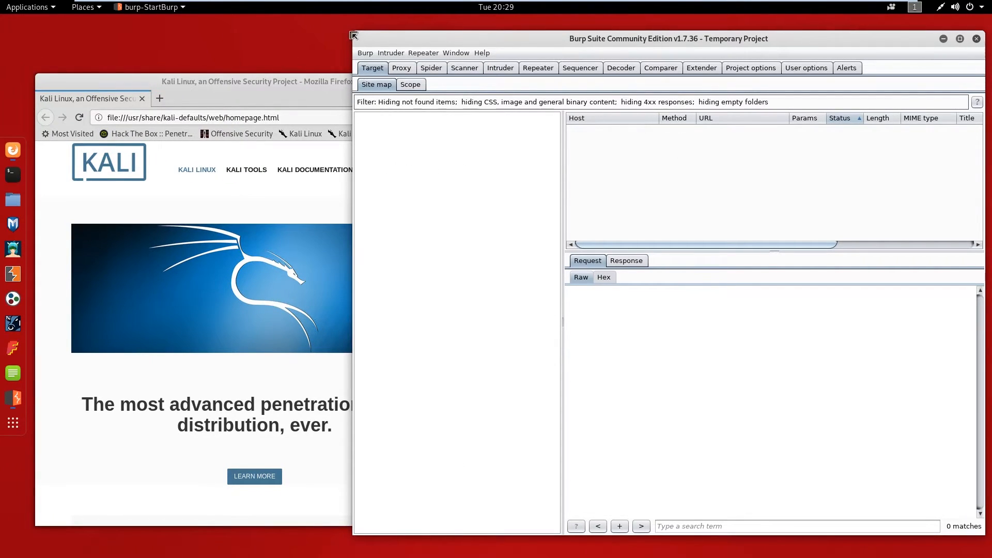
mouse_move(353, 31)
left_mouse_down()
mouse_move(468, 49)
mouse_move(476, 85)
mouse_move(340, 27)
left_mouse_up()
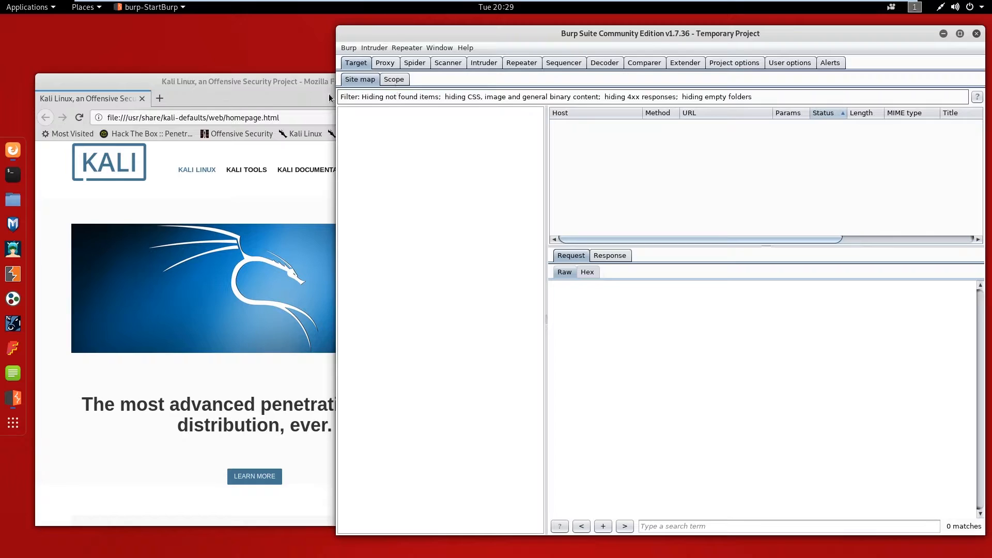
Step: Switch to Burp Suite and display the proxy options to check the proxy listener's interface
left_click(313, 92)
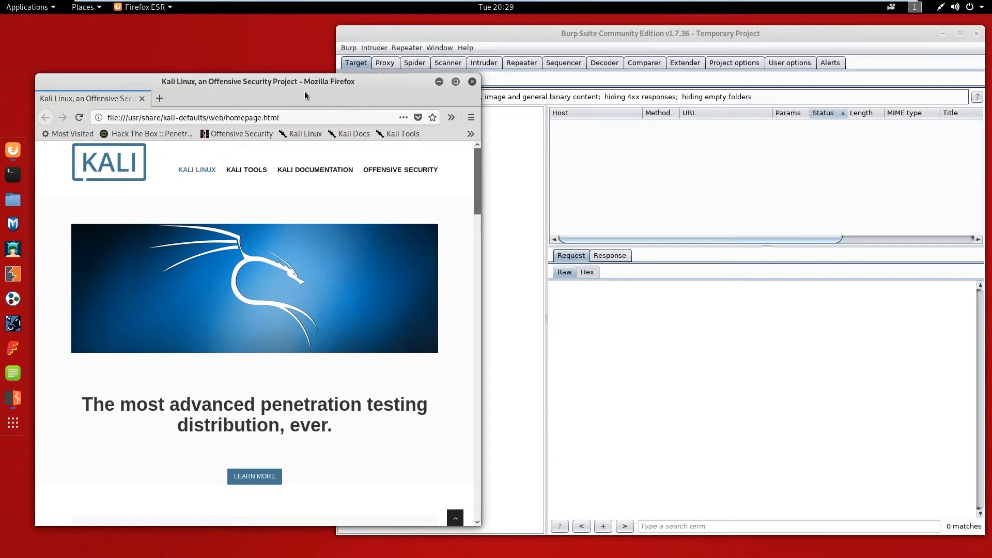
left_click(508, 38)
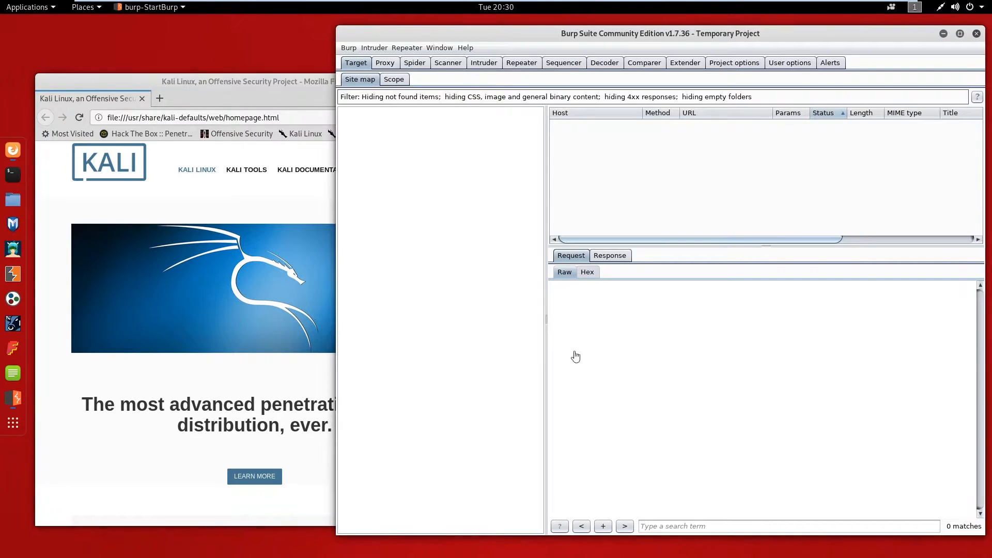
left_click(393, 65)
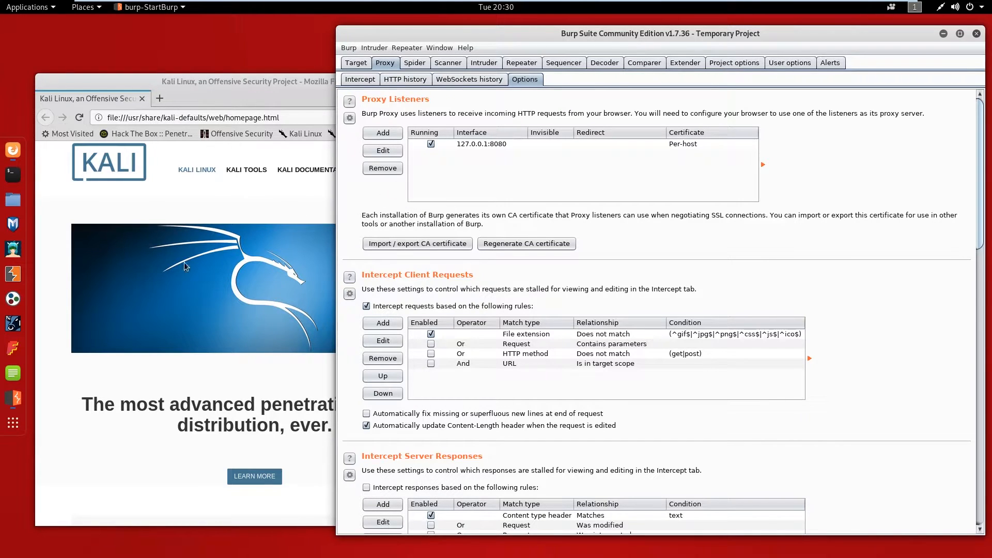
Step: Switch to Firefox and open its preferences
left_click(211, 102)
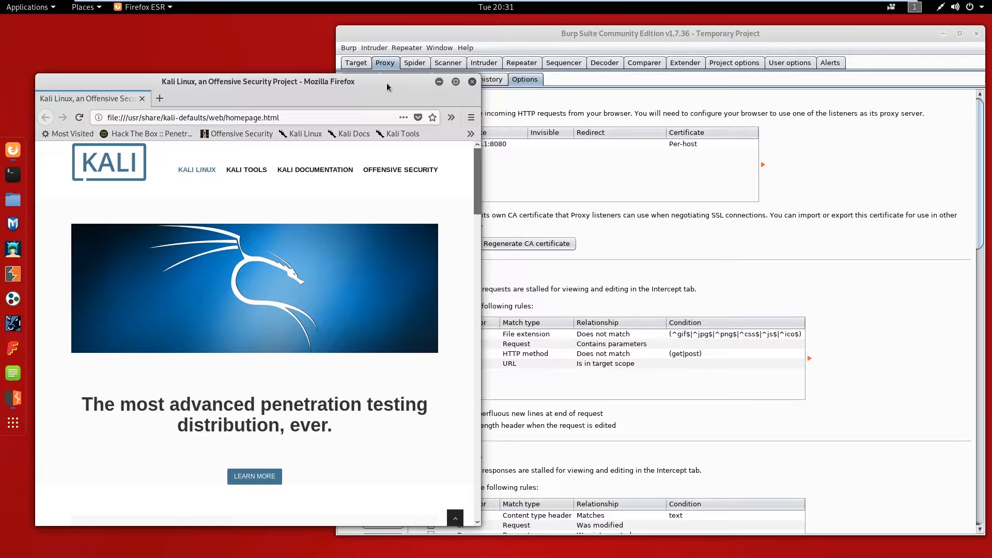
left_click(471, 118)
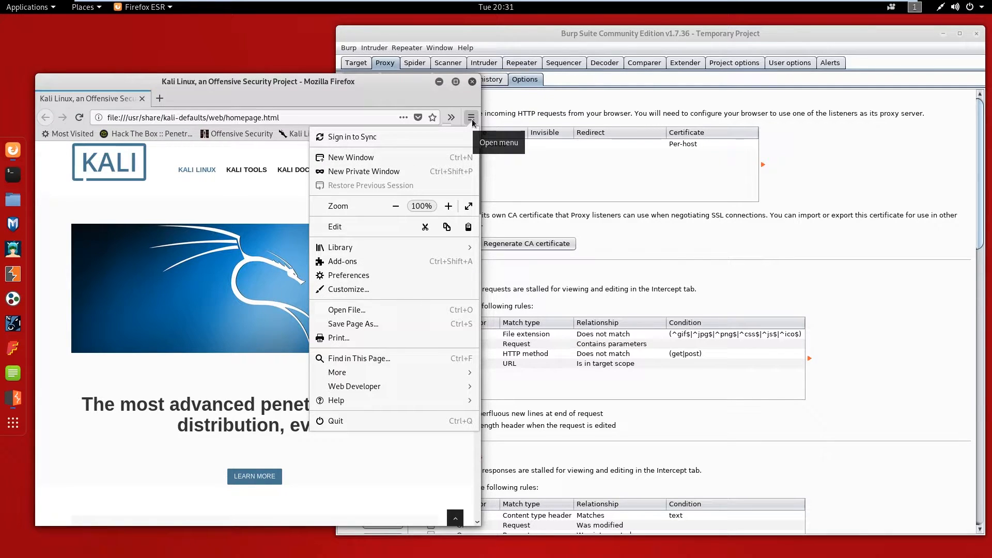
left_click(349, 275)
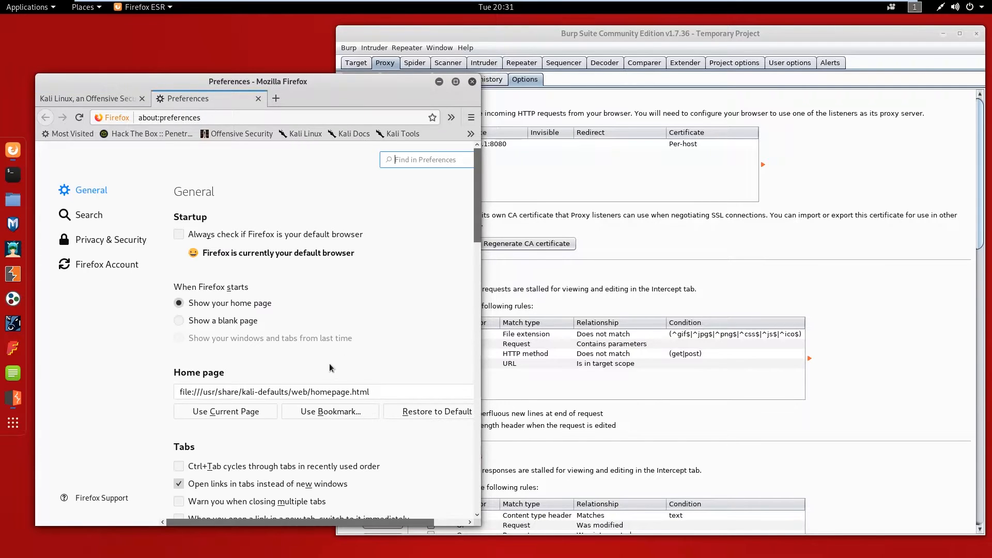
left_click(117, 247)
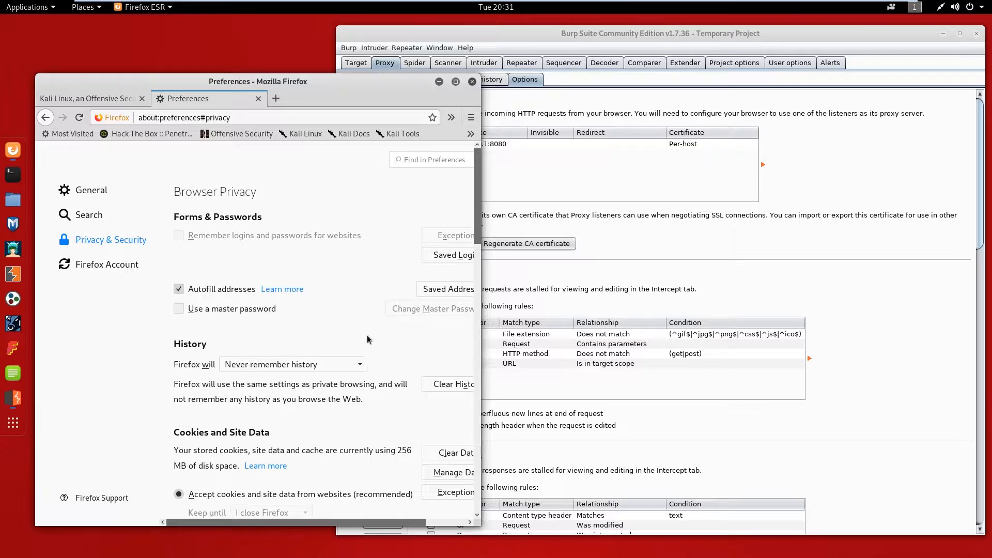
scroll(360, 334, "down", 5)
scroll(358, 333, "down", 12)
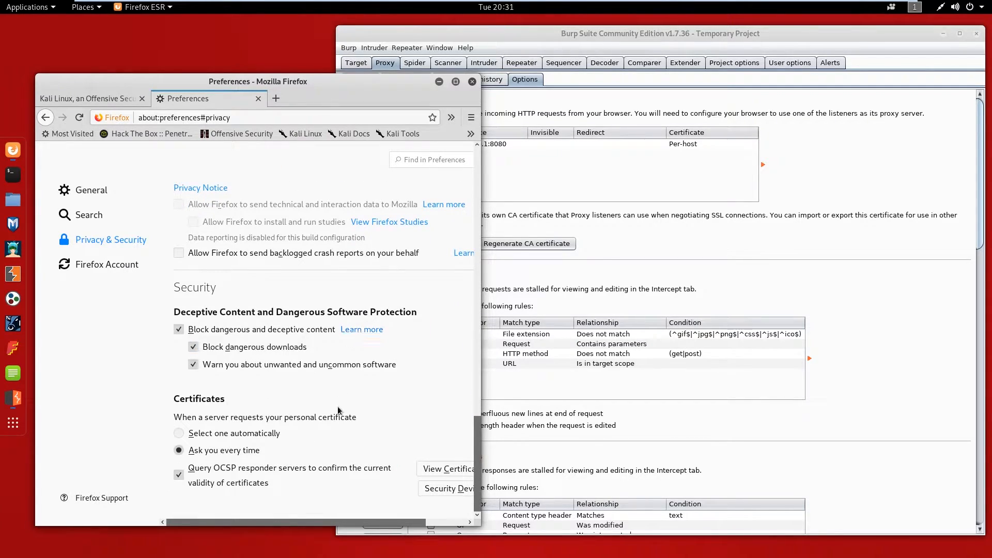
left_click_drag(349, 523, 305, 510)
Step: Open the Network Proxy connection settings from Firefox's General preferences
left_click(88, 190)
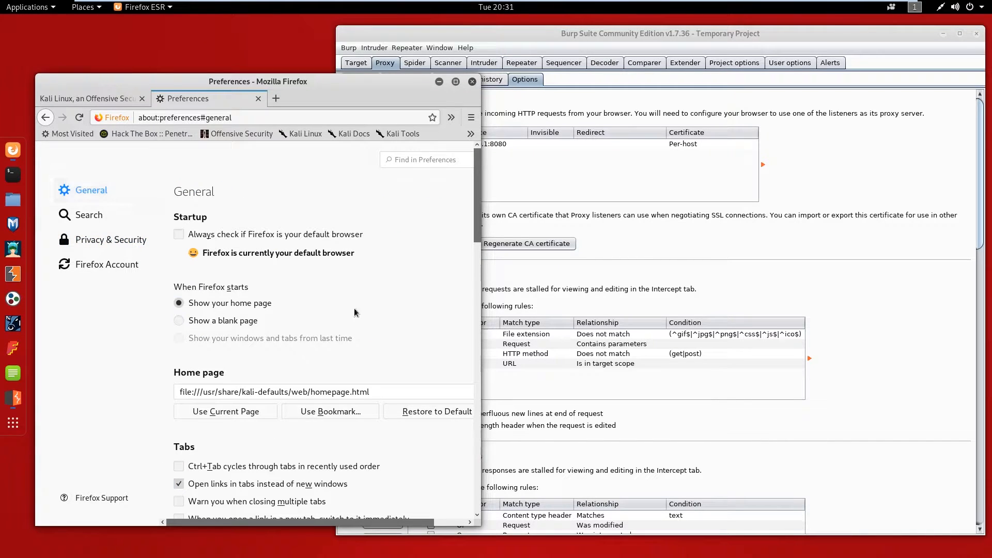
scroll(355, 312, "down", 2)
scroll(355, 312, "down", 15)
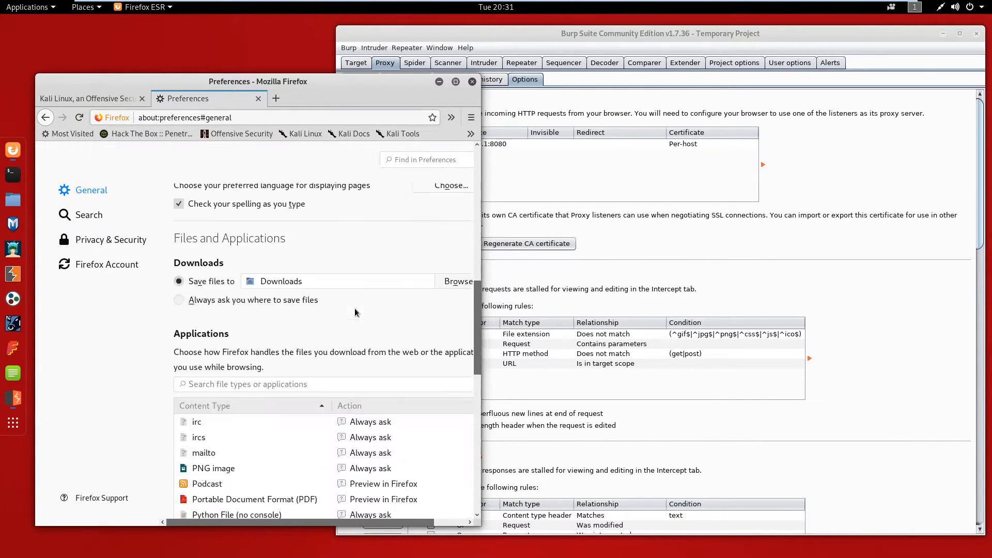
scroll(362, 360, "down", 8)
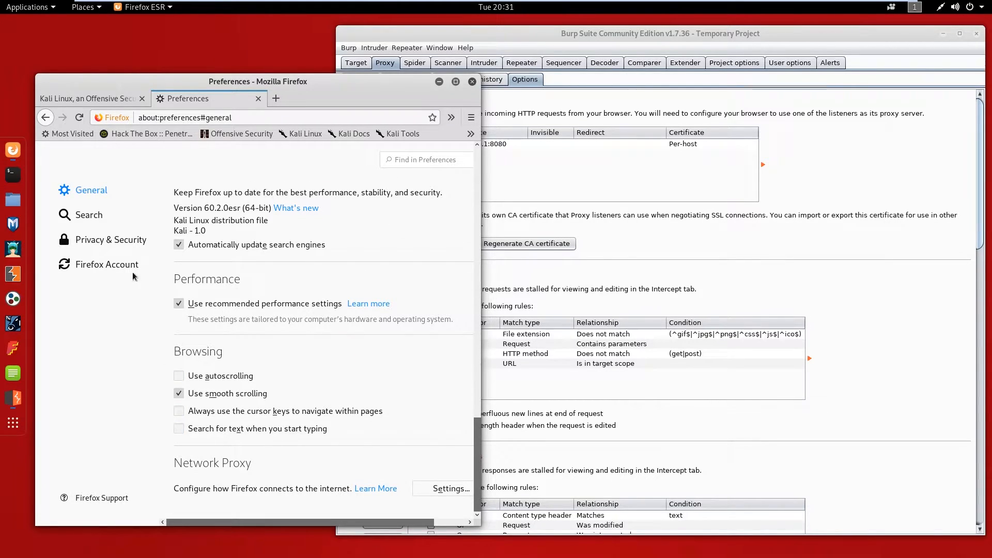
left_click_drag(261, 522, 293, 521)
left_click(417, 488)
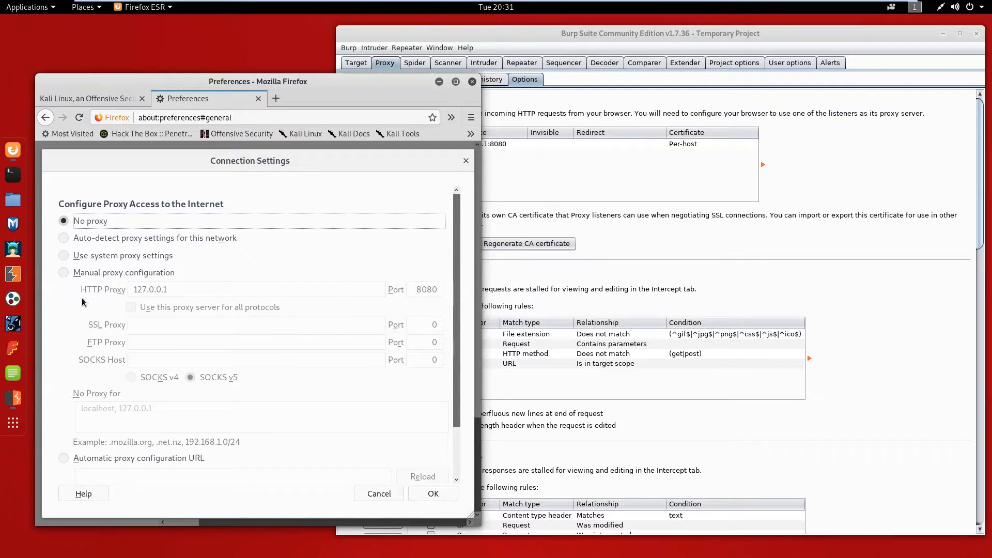
Step: Enable manual proxy configuration with HTTP proxy 127.0.0.1 on port 8080, save the connection settings, and close the preferences
left_click(88, 273)
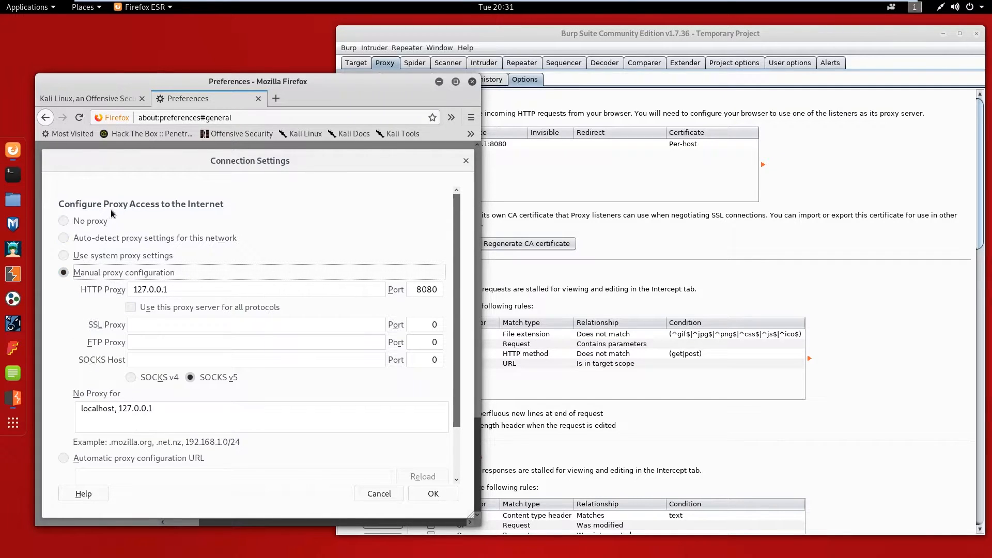
scroll(227, 450, "down", 3)
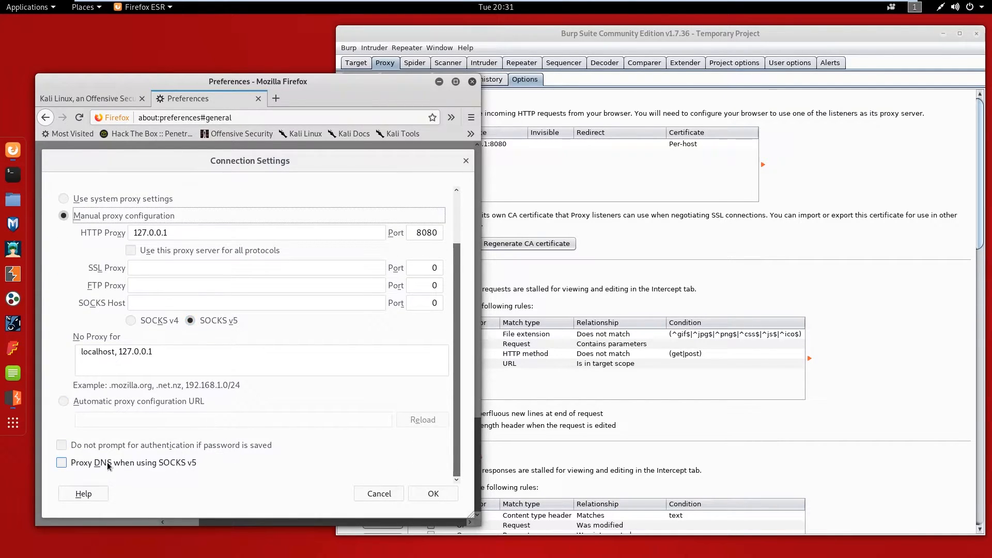
scroll(116, 417, "up", 3)
scroll(116, 418, "down", 3)
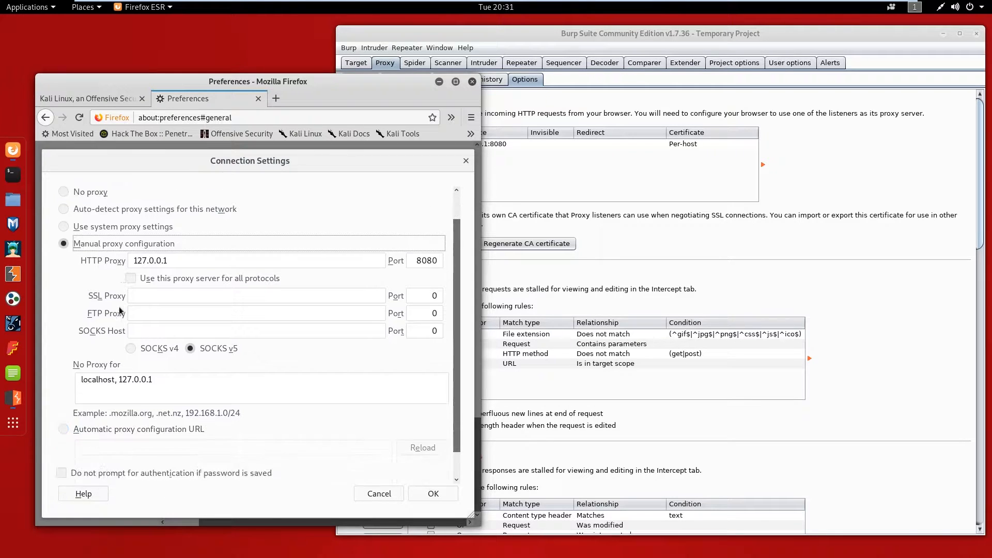
left_click(434, 493)
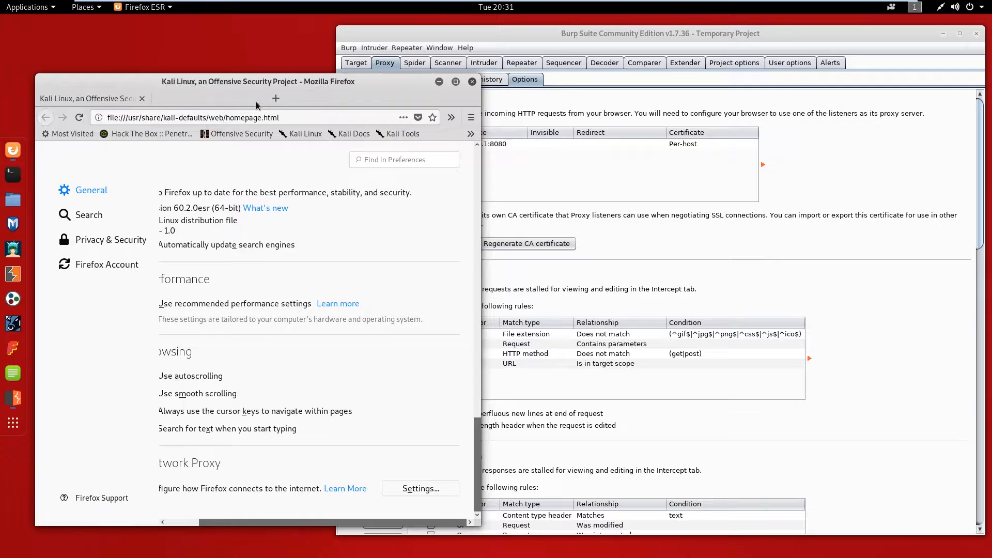
left_click(255, 101)
Step: Switch to Burp Suite and turn off message interception in the proxy
left_click(407, 34)
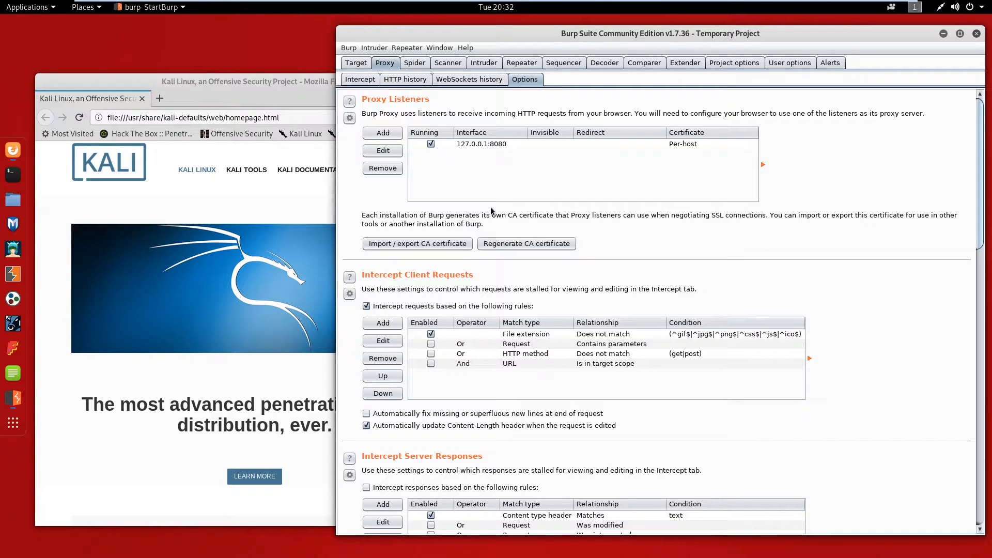
left_click(360, 66)
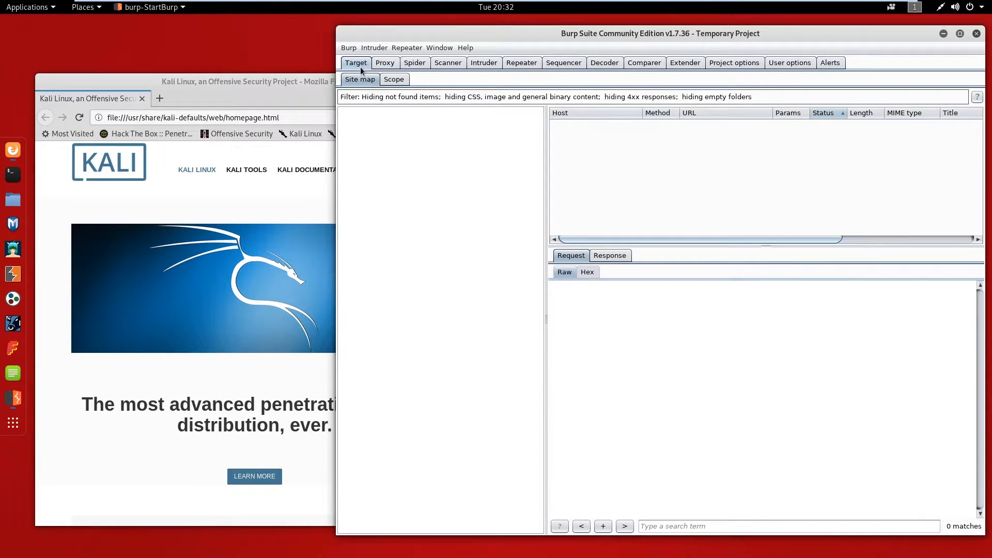
left_click(387, 64)
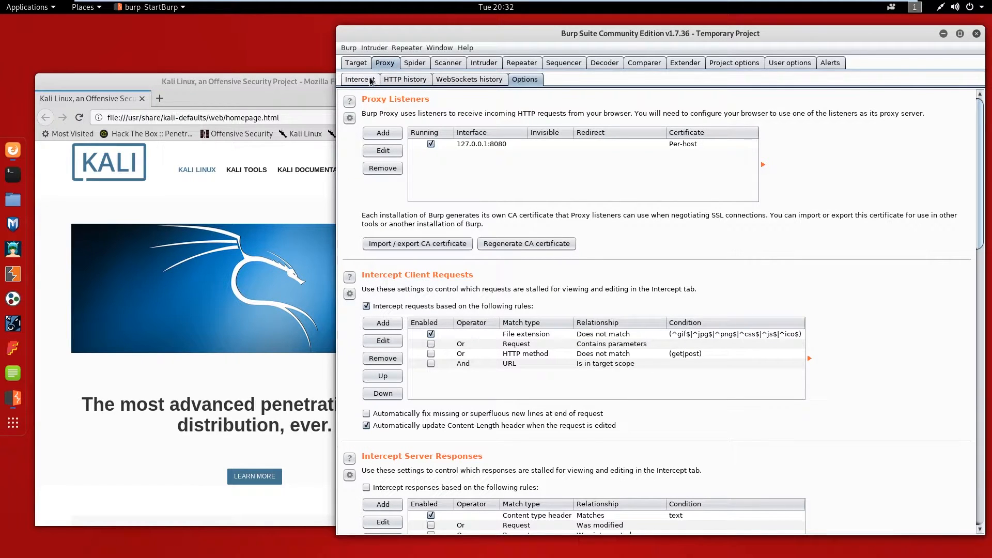
left_click(370, 80)
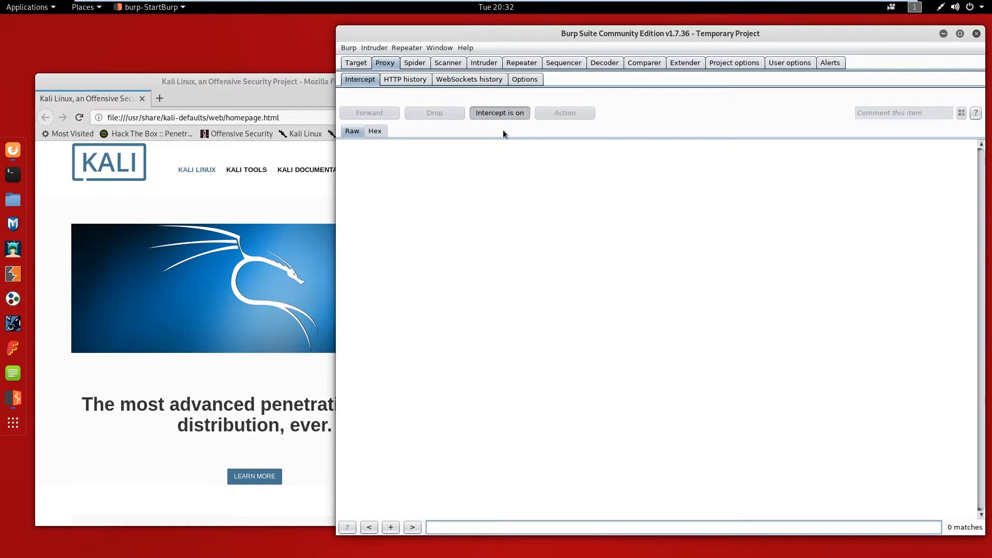
left_click(500, 116)
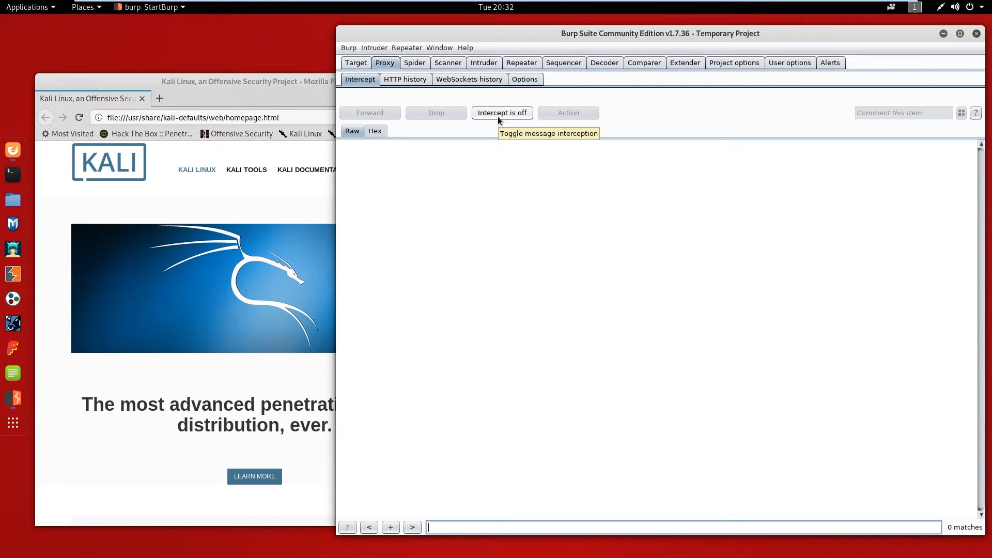
left_click(250, 99)
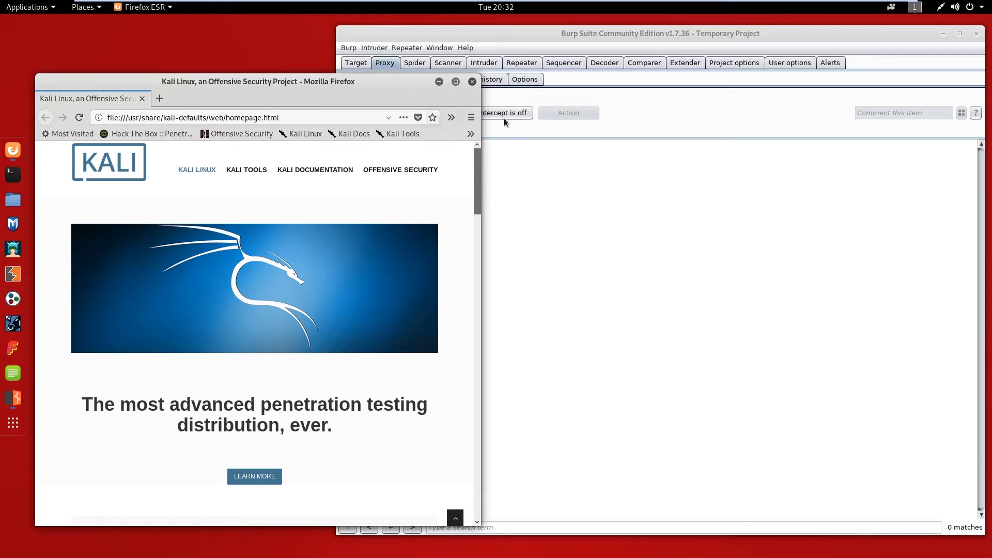
left_click(549, 50)
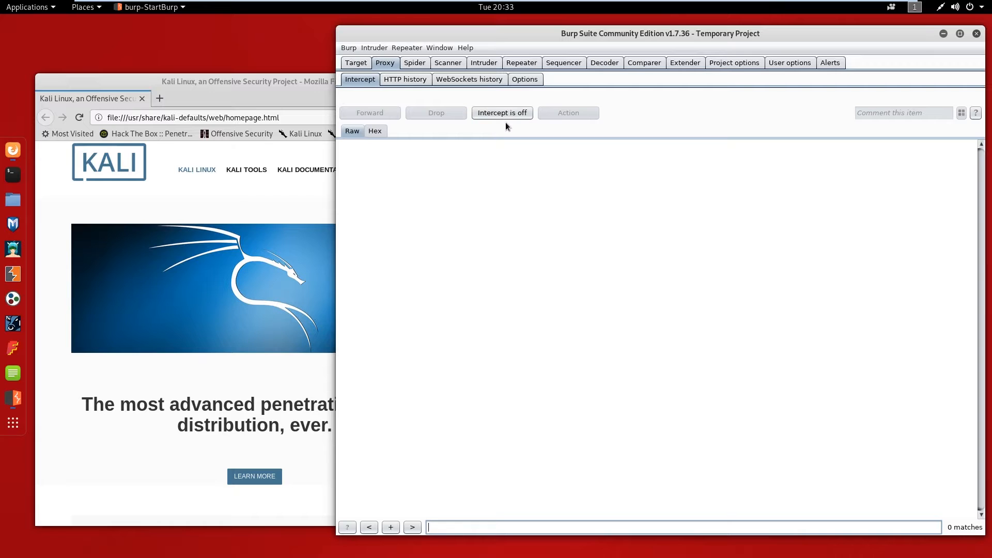
left_click(259, 97)
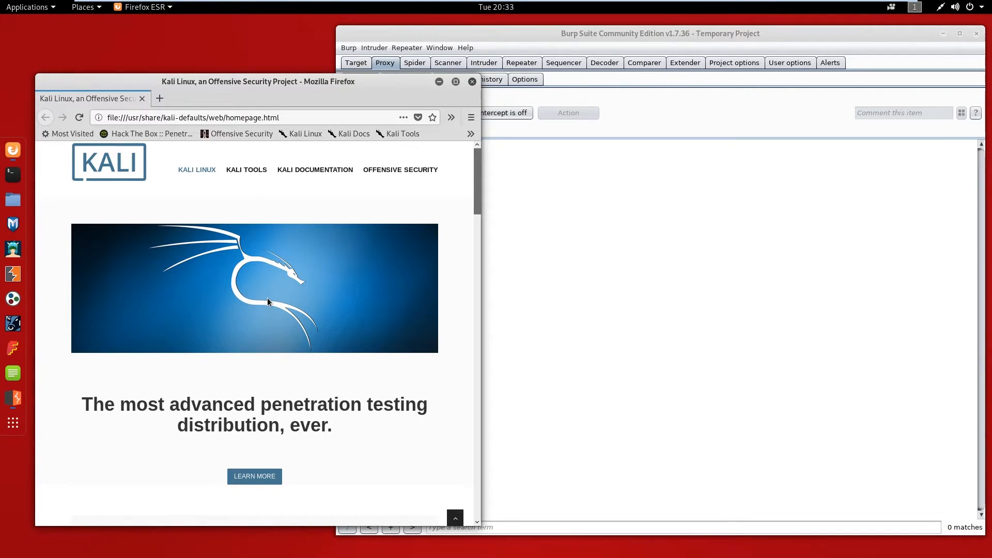
left_click(538, 276)
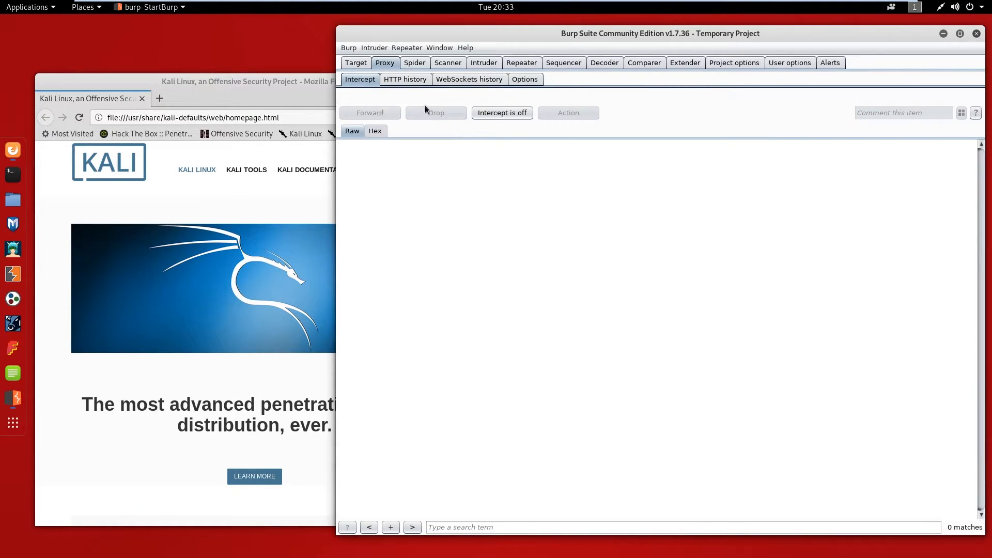
left_click(250, 94)
left_click(498, 142)
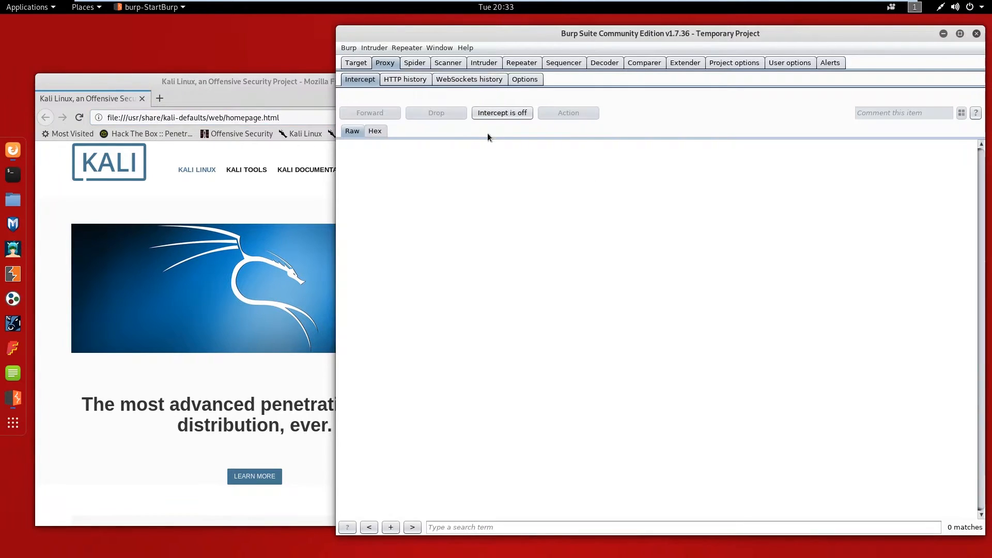
Step: Show the target site map in Burp Suite, then switch to Firefox and load facebook.com
left_click(356, 63)
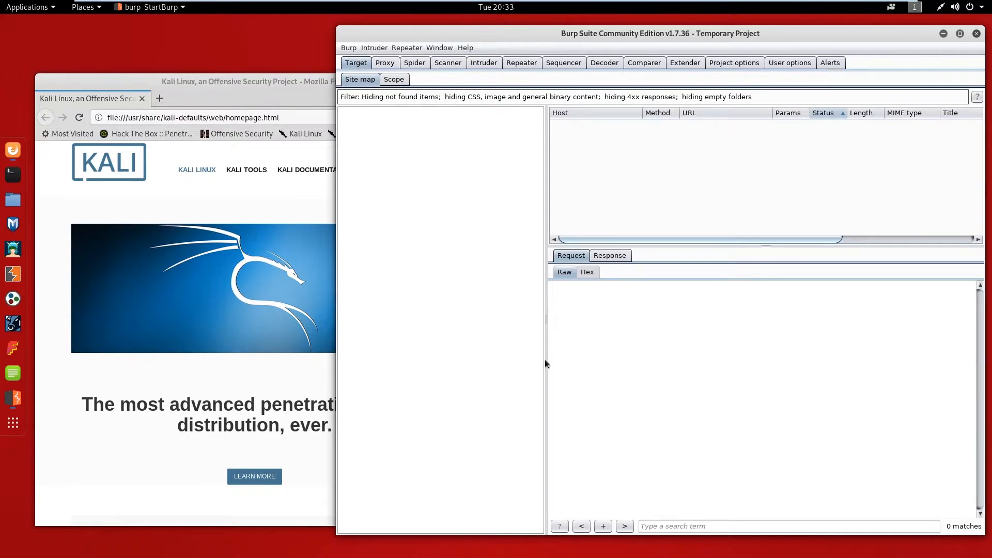
left_click(265, 97)
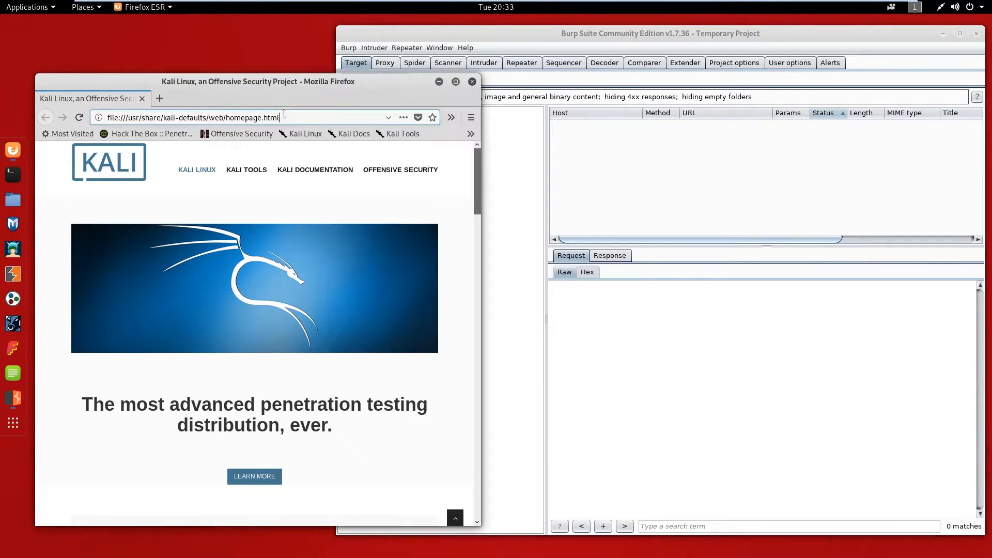
left_click_drag(287, 118, 89, 124)
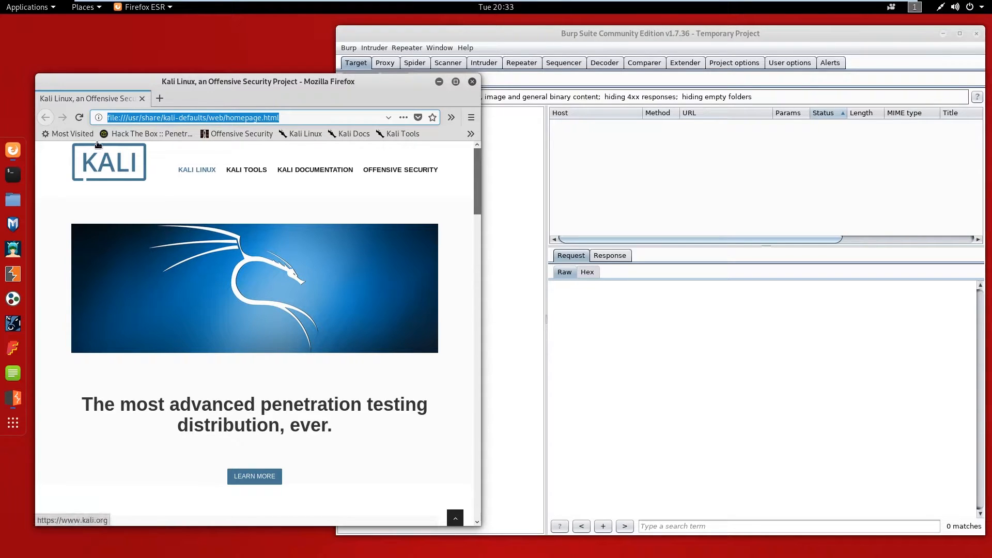
type("faceboo")
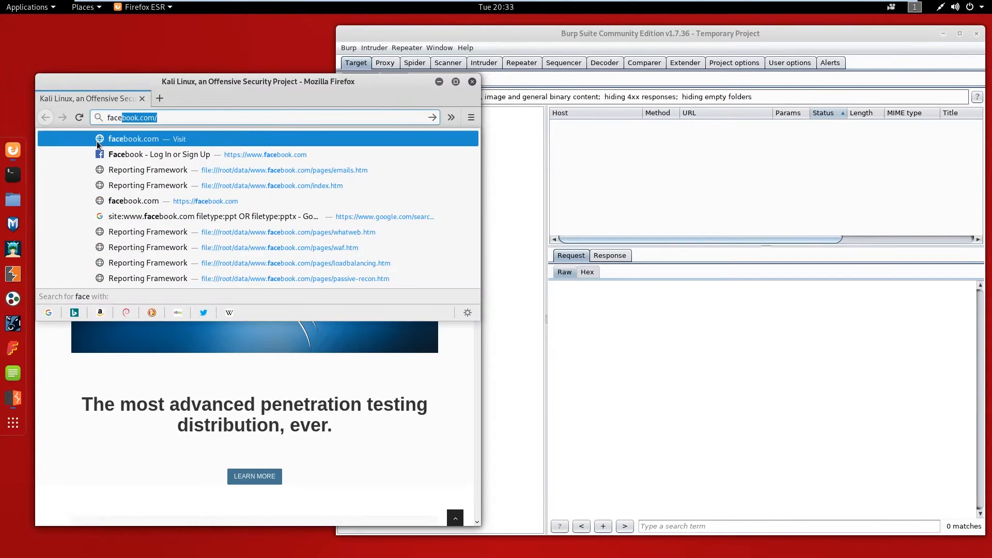
type("k.c")
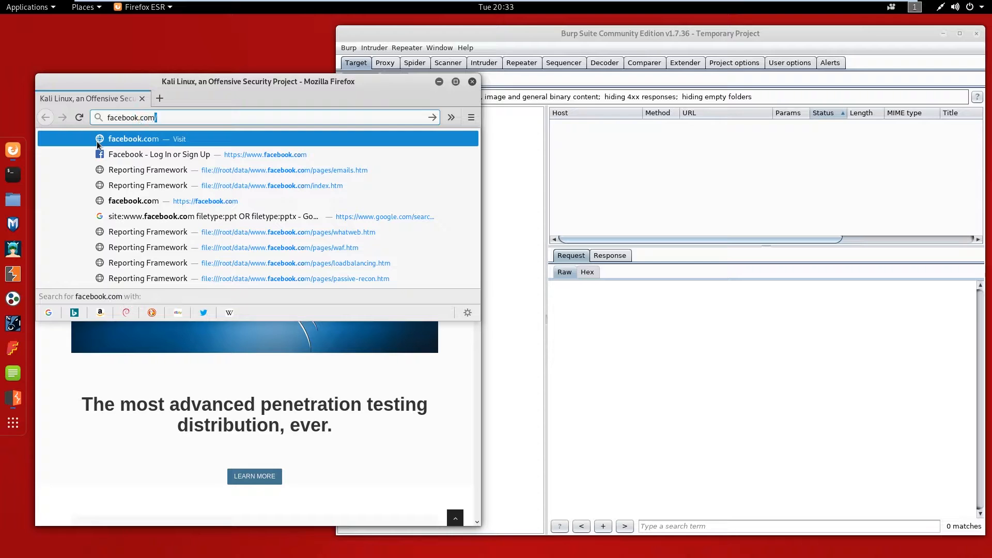
key("Return")
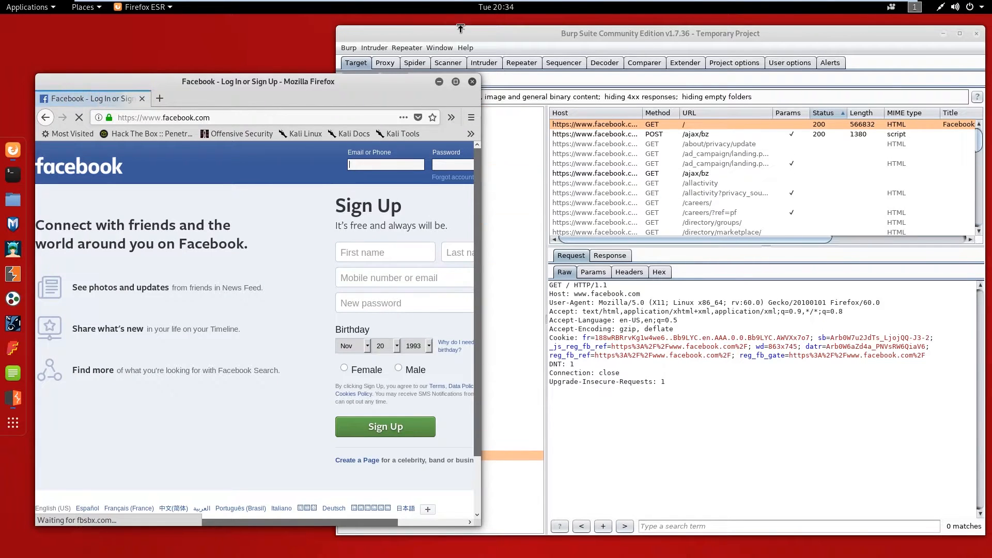
left_click(461, 31)
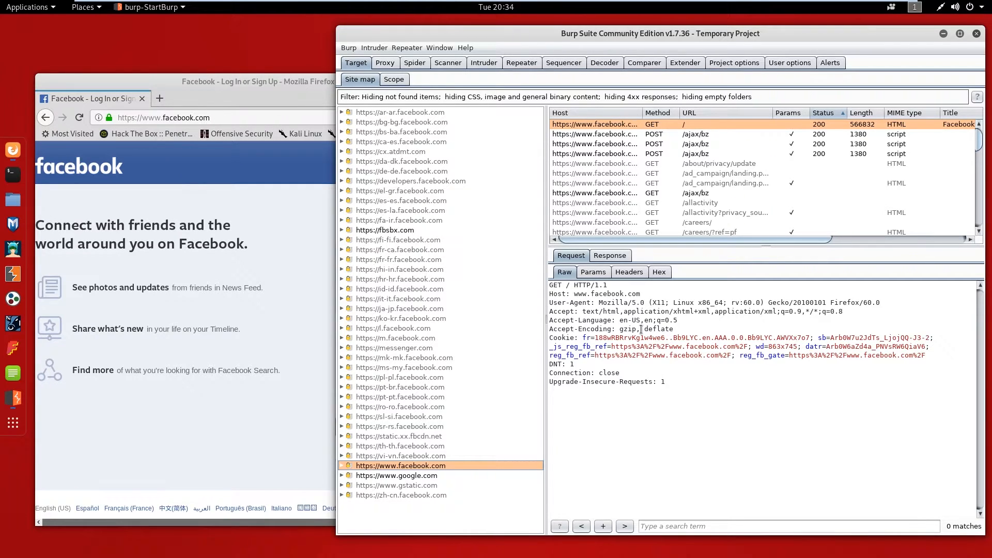
left_click(620, 262)
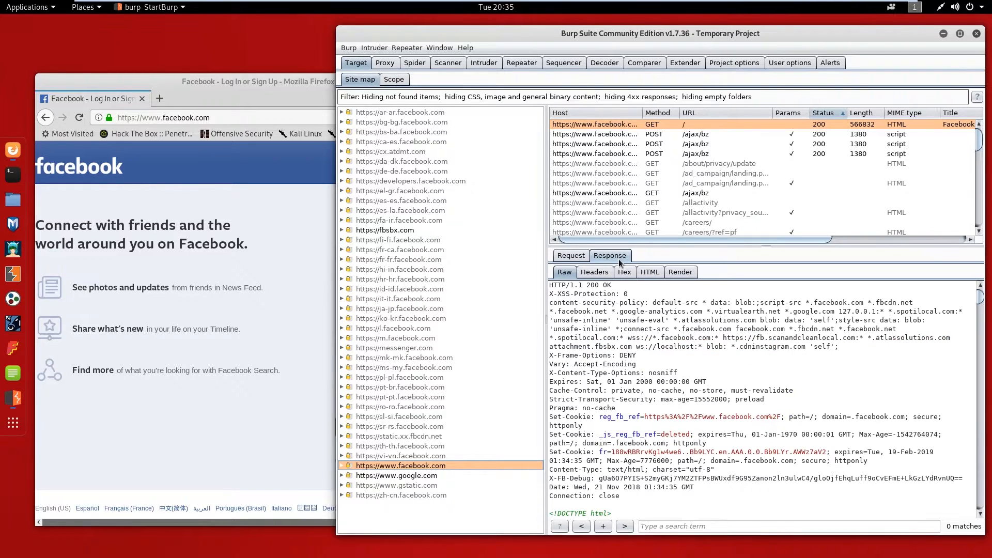
left_click(579, 259)
left_click_drag(643, 113, 743, 118)
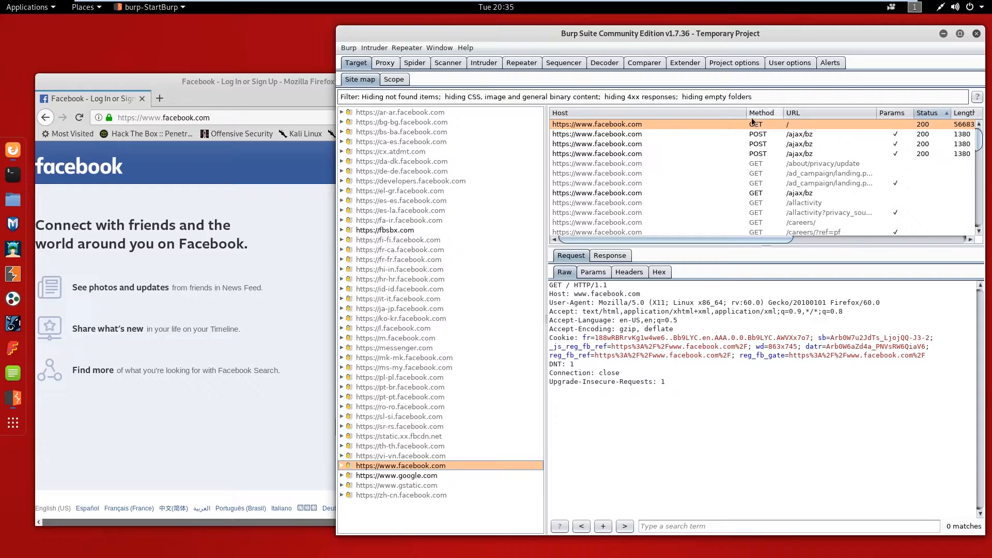
left_click_drag(746, 113, 712, 117)
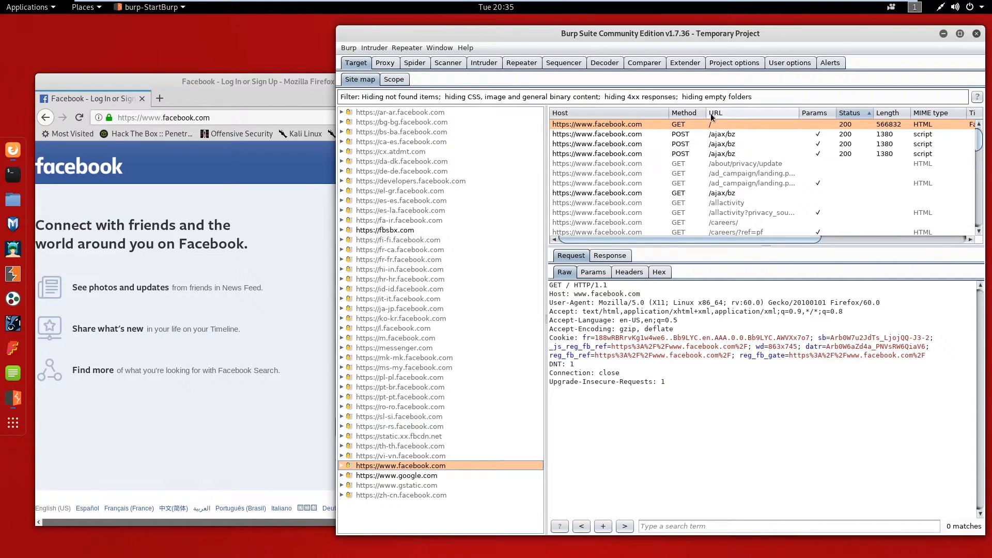
left_click(631, 146)
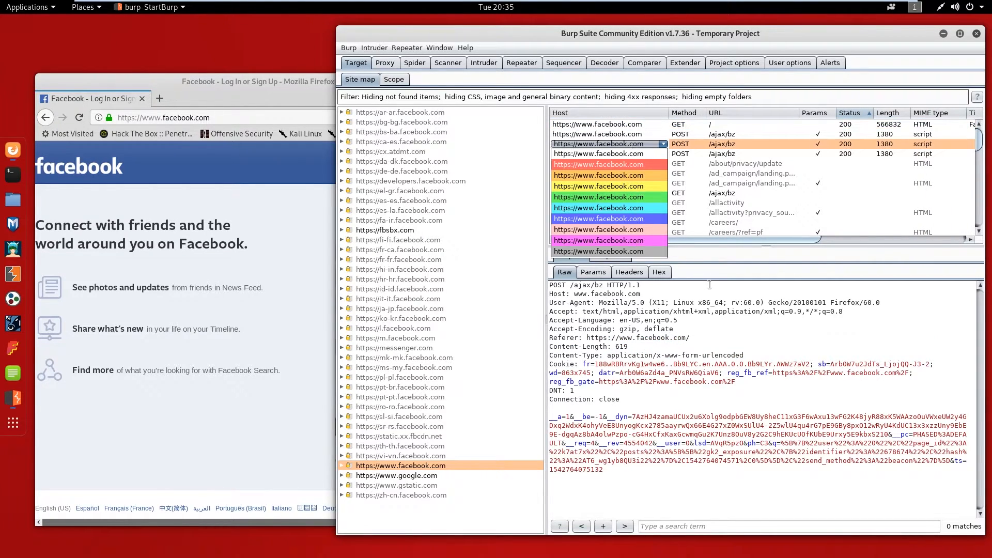
left_click(618, 174)
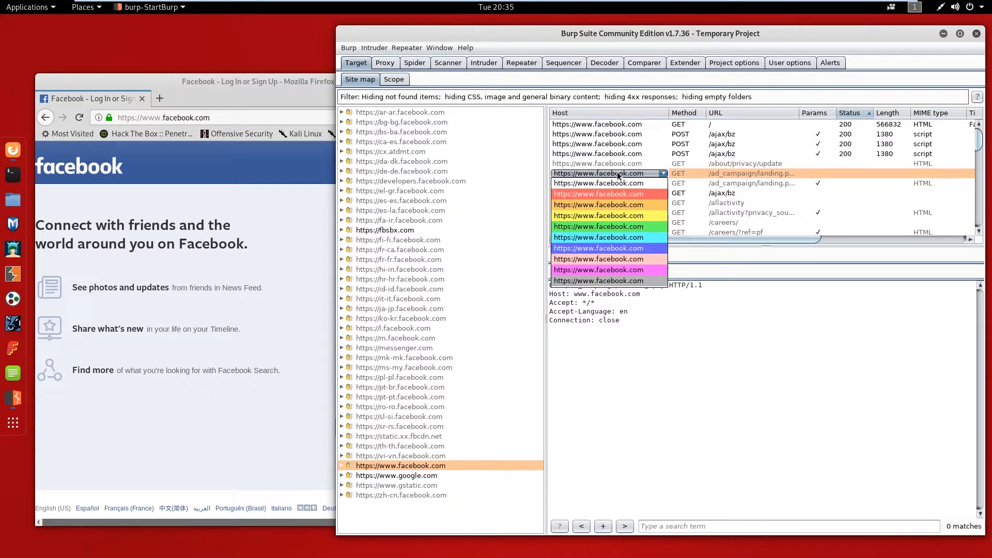
left_click(604, 150)
left_click(664, 174)
left_click(661, 174)
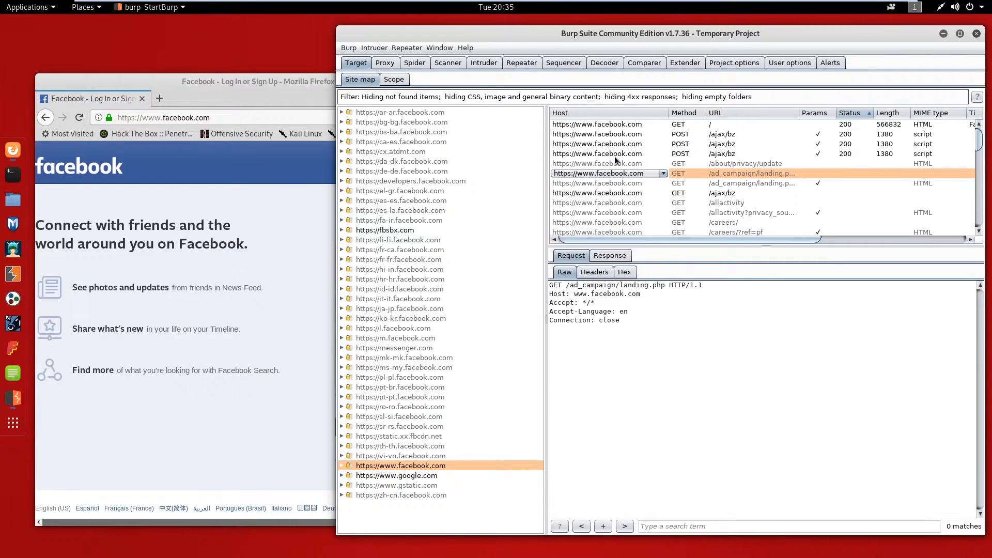
left_click(385, 62)
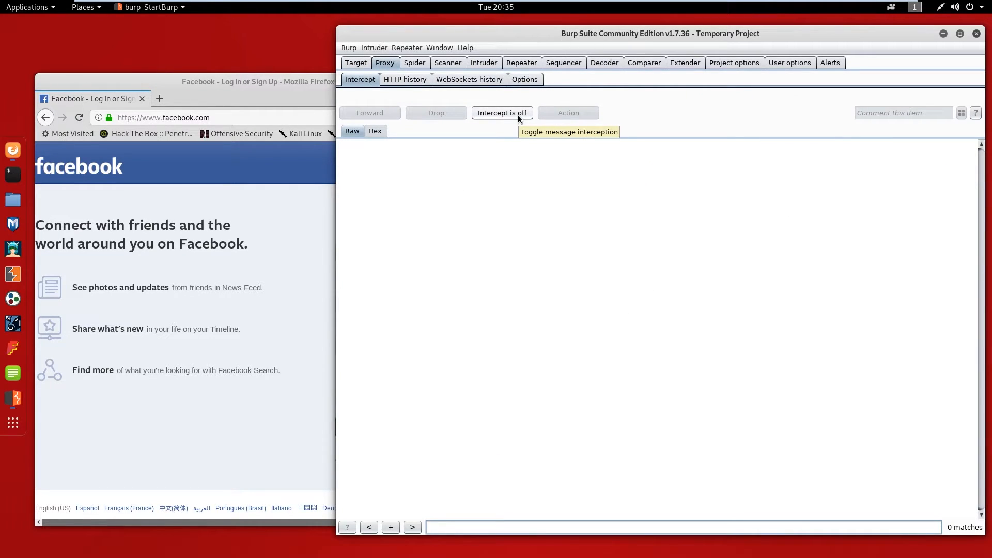
left_click(356, 63)
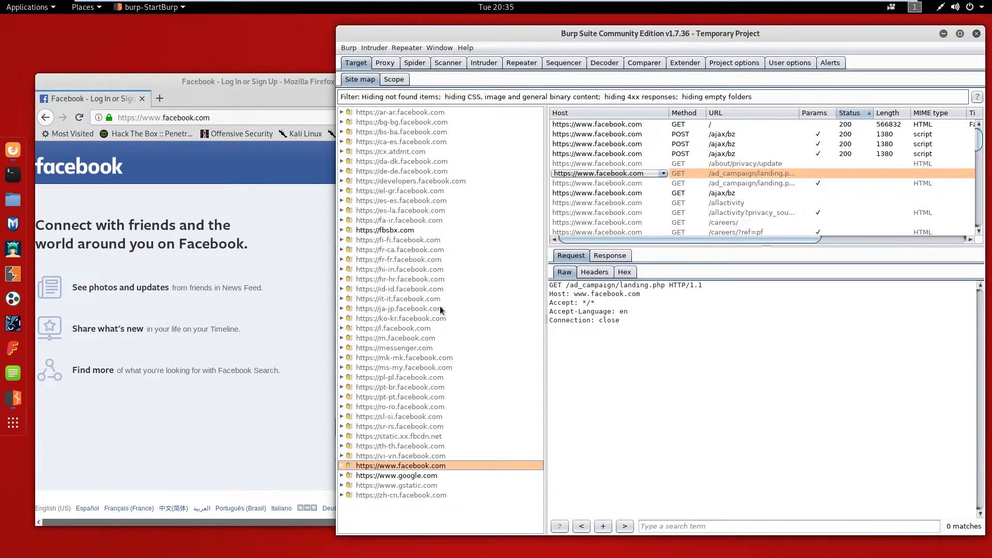
Step: Switch to Firefox and load time.com in a new tab
left_click(159, 98)
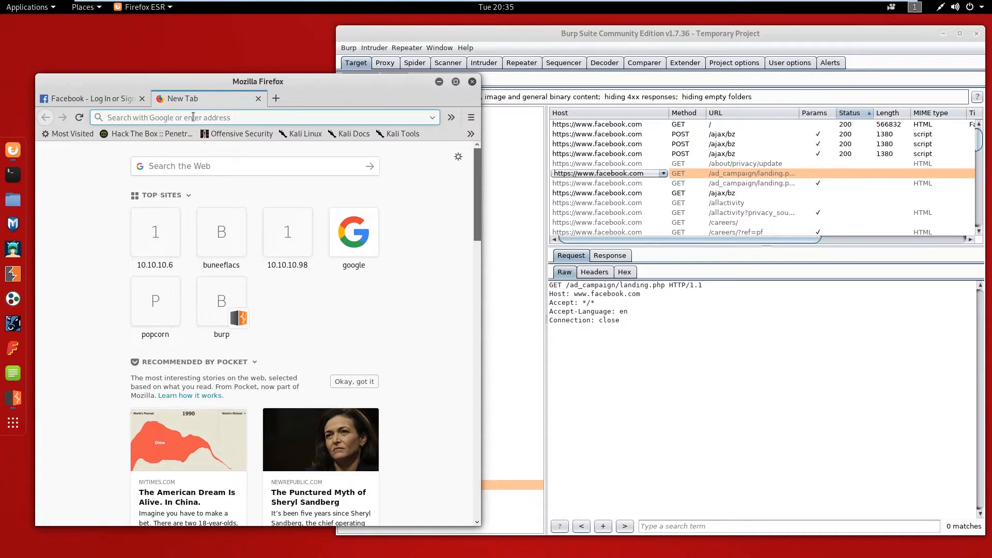
left_click(389, 40)
left_click(253, 116)
type("tim")
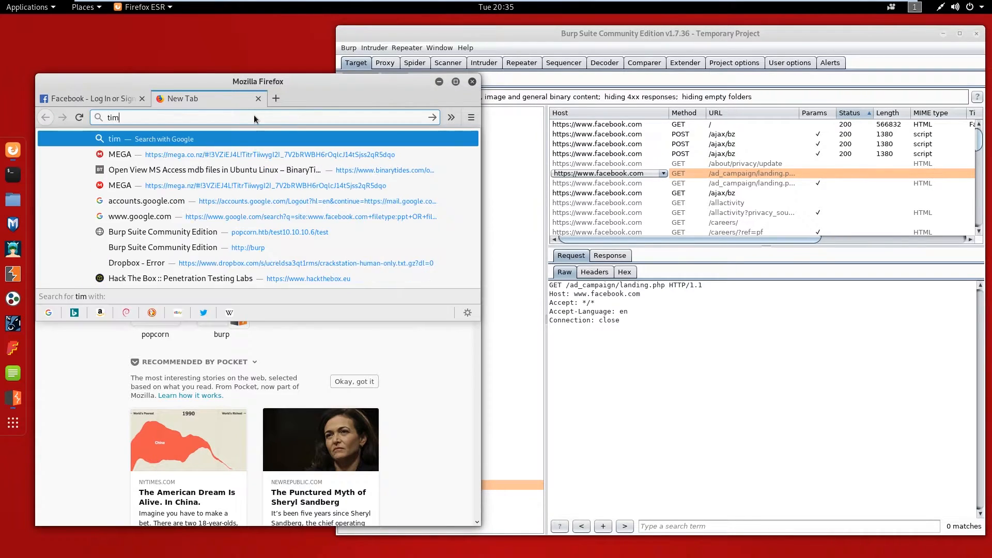
type("e.com")
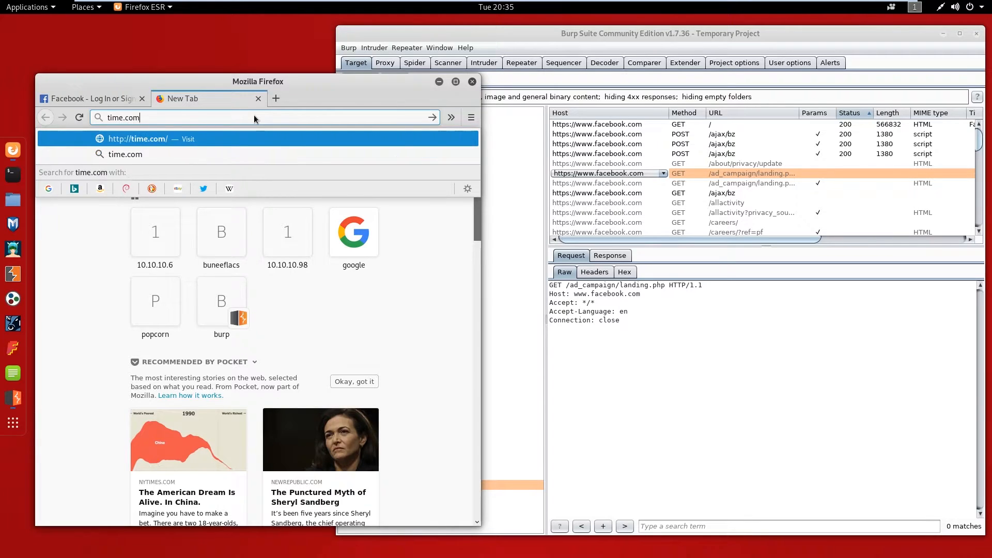
key("Return")
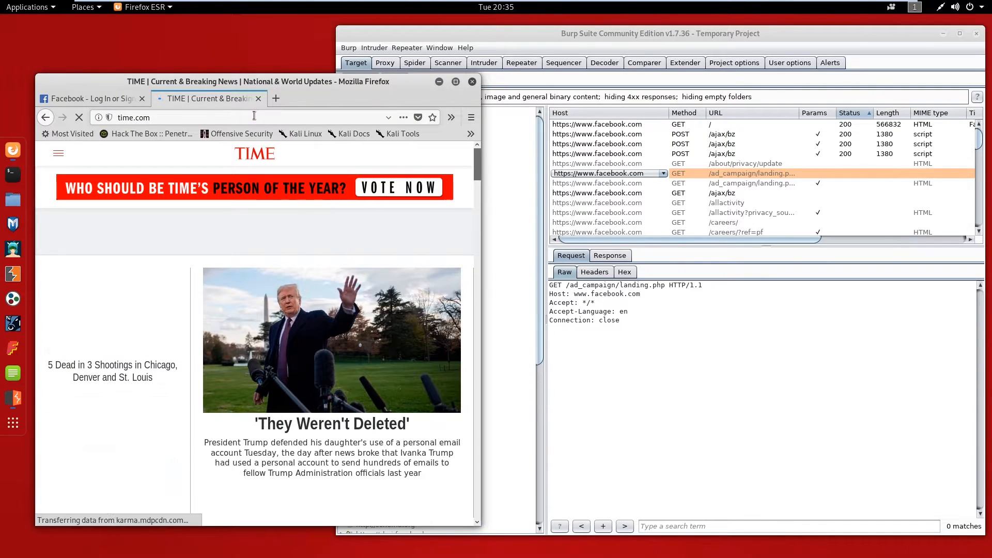
Step: Switch to Burp Suite and look through the hosts recorded in the site map for the time.com visit
left_click(509, 354)
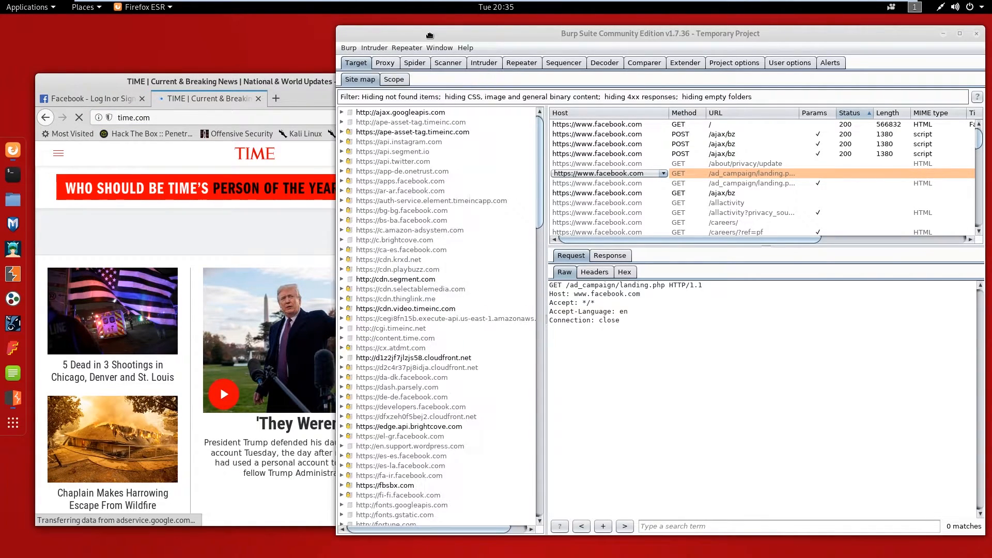
scroll(443, 353, "down", 20)
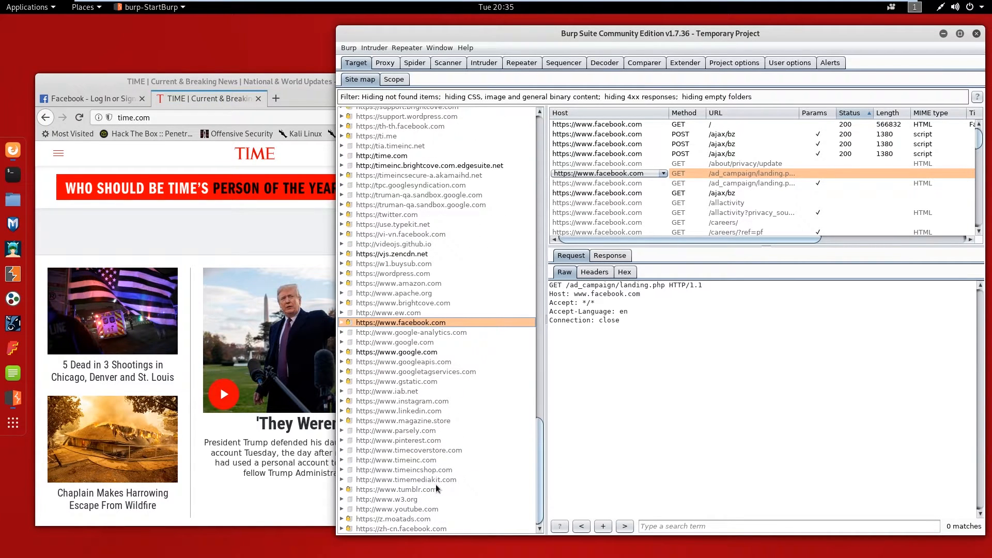
scroll(431, 468, "up", 15)
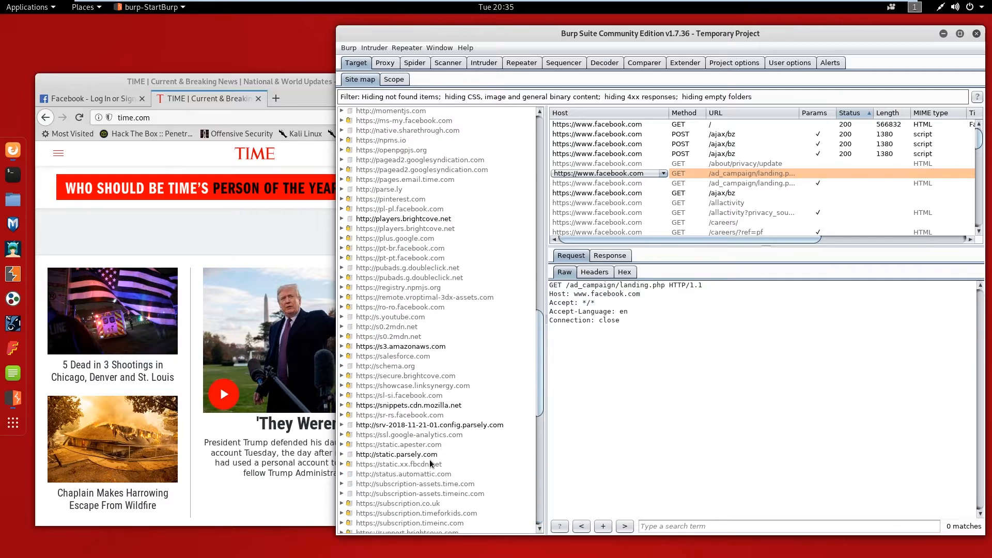
scroll(431, 463, "up", 5)
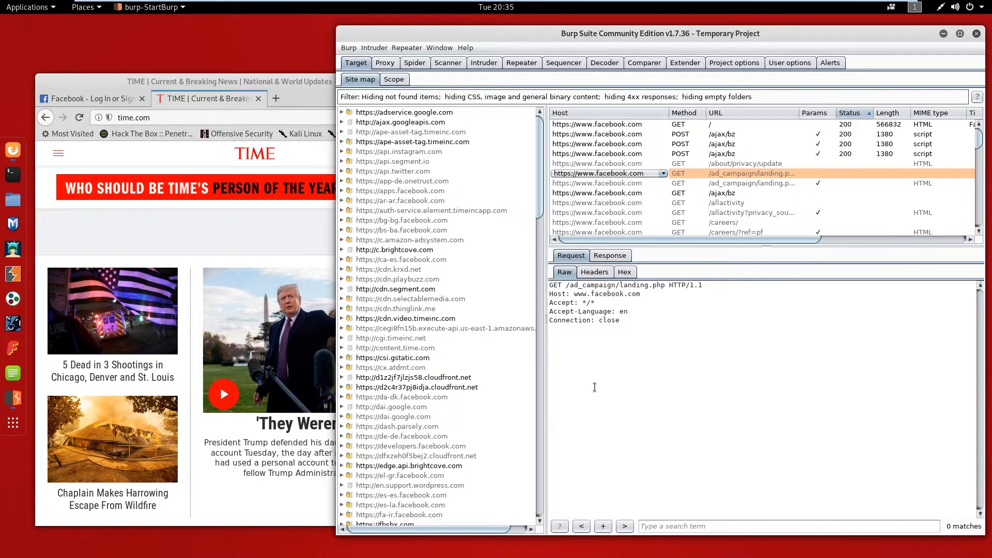
Step: Turn on message interception in the proxy and forward the intercepted Facebook and Mozilla location service requests
left_click(387, 63)
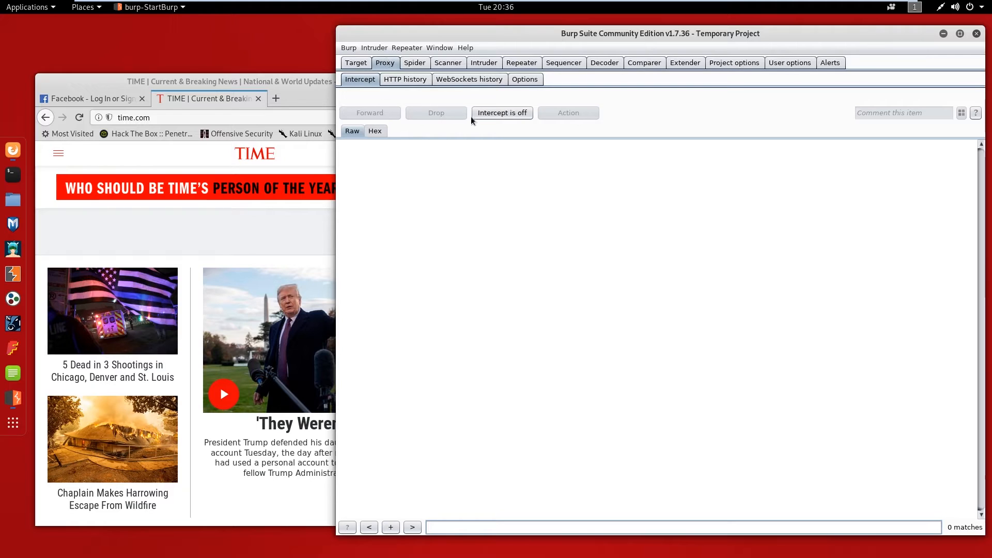
left_click(504, 115)
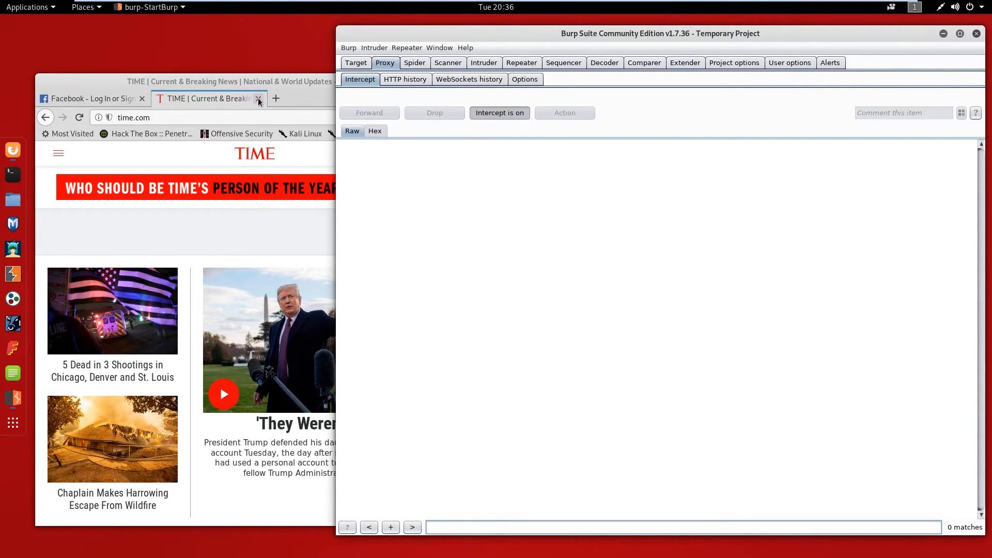
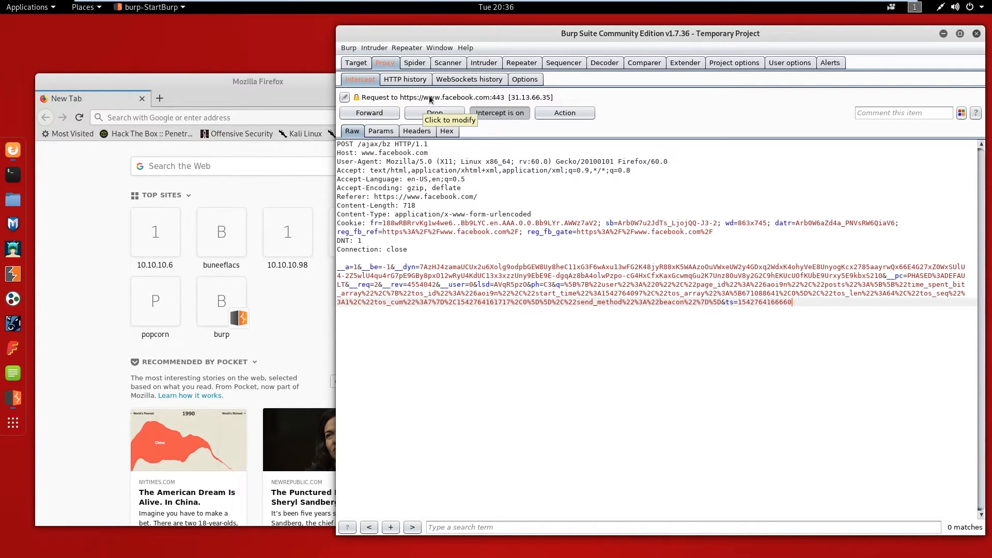
left_click(383, 112)
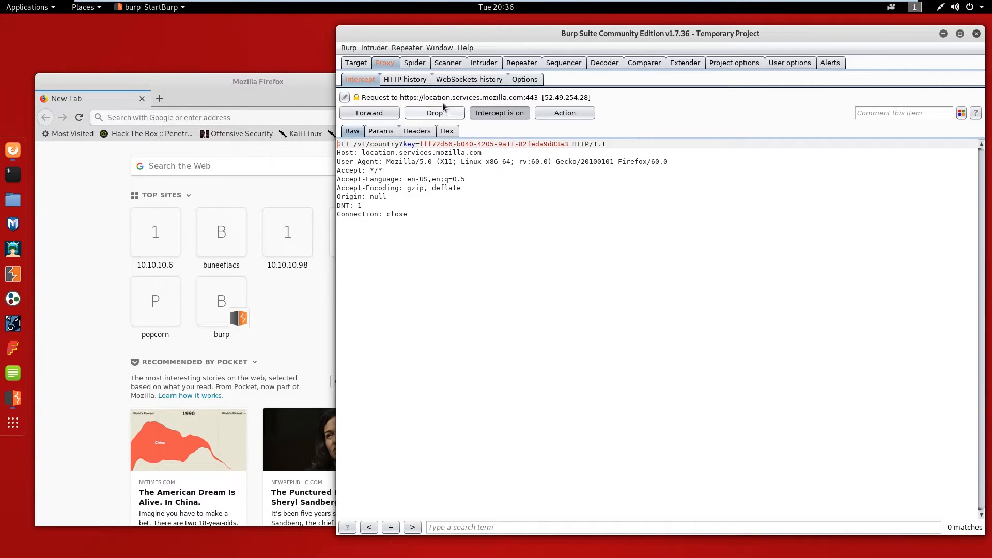
left_click(386, 114)
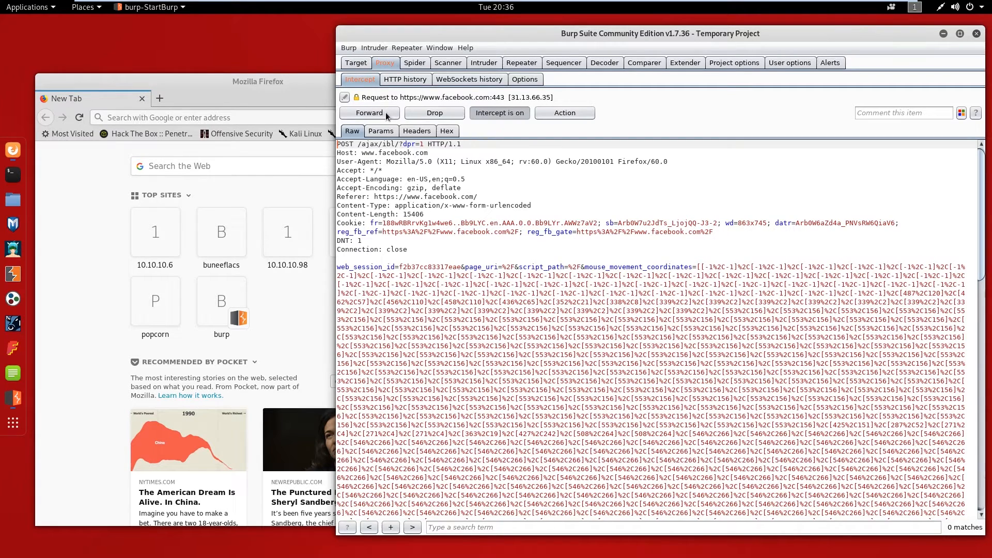
left_click(386, 113)
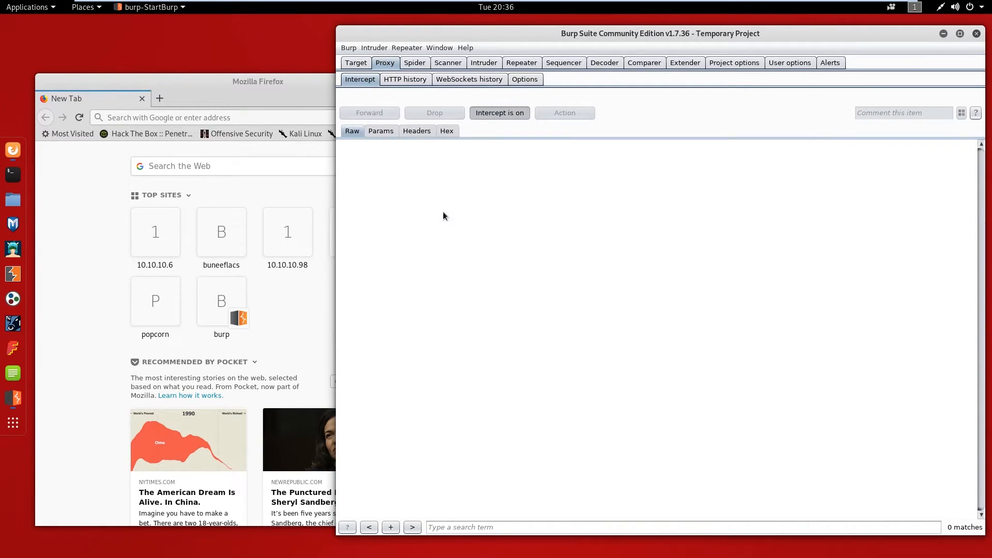
left_click(356, 62)
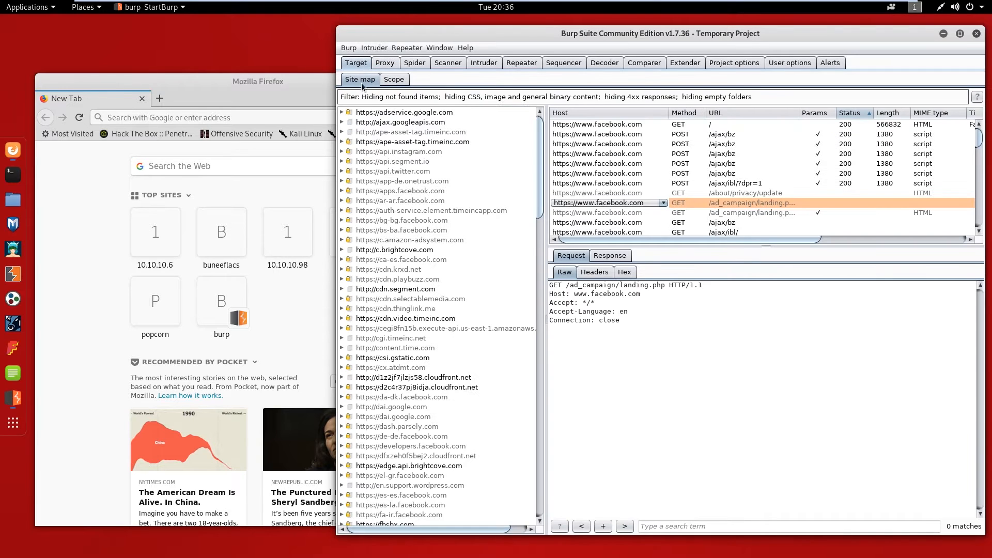
scroll(409, 228, "down", 3)
scroll(387, 209, "up", 3)
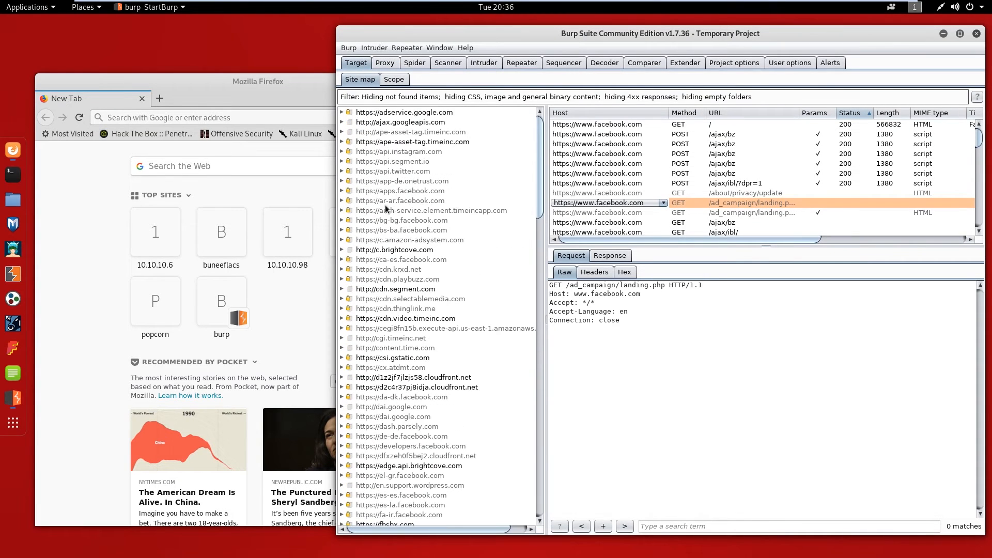
left_click(307, 101)
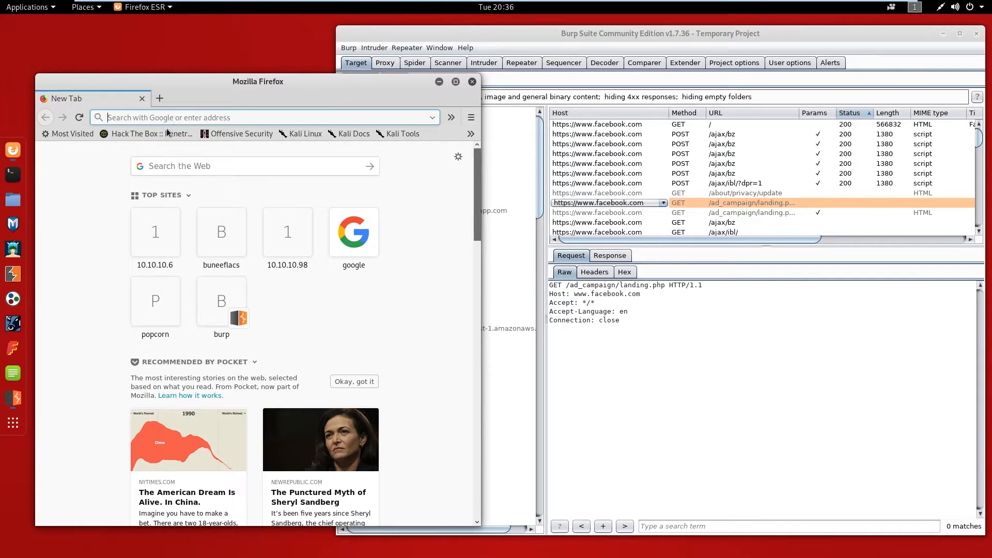
left_click(141, 137)
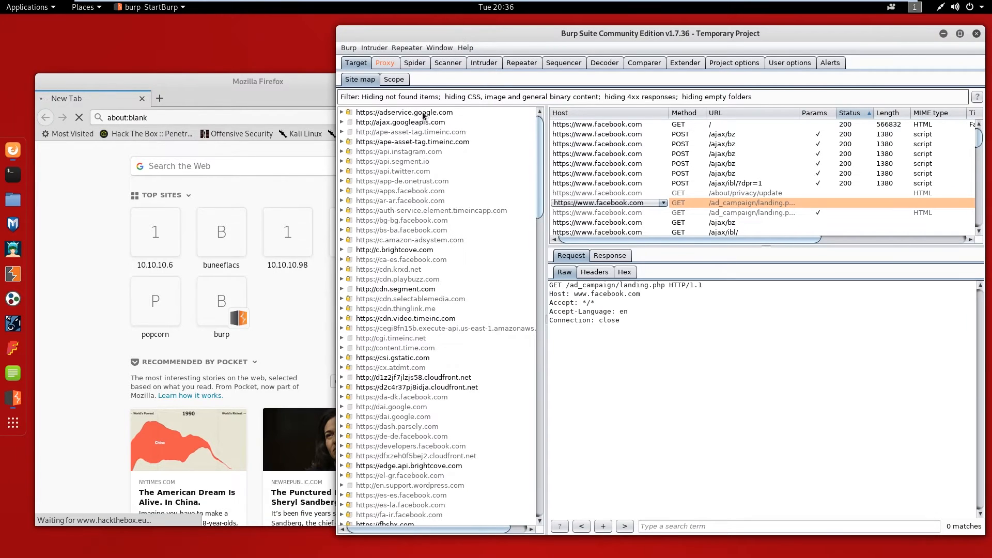
left_click(391, 64)
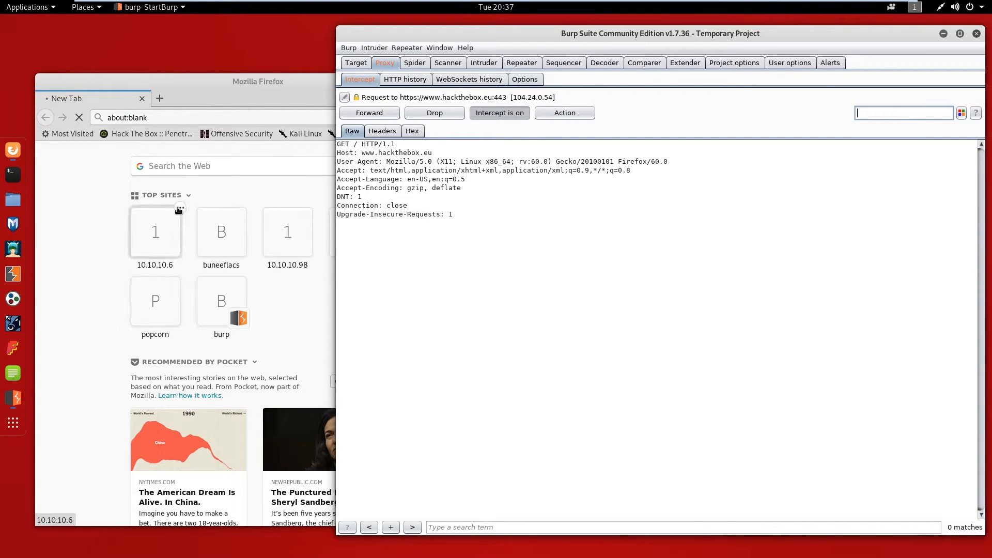
left_click(394, 118)
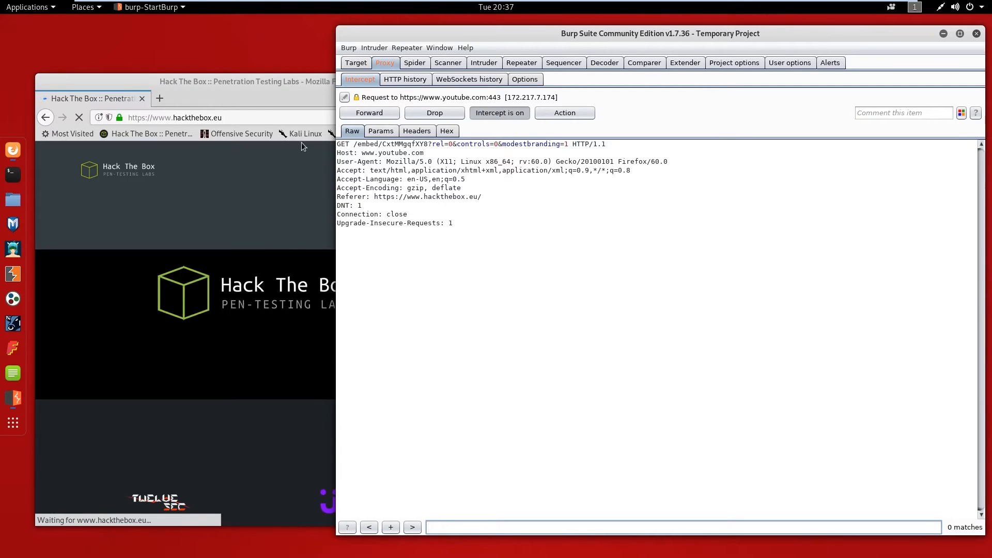
left_click(236, 89)
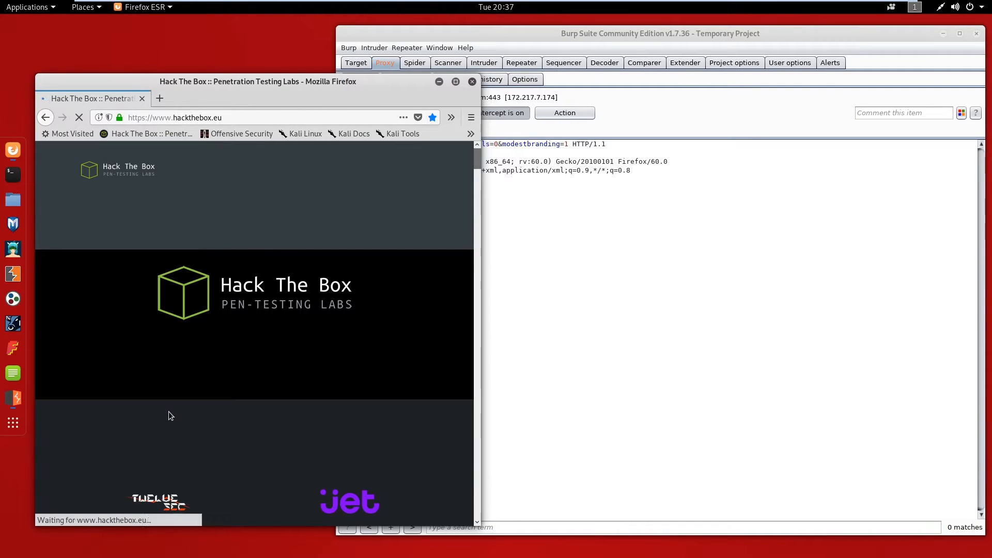
left_click(552, 348)
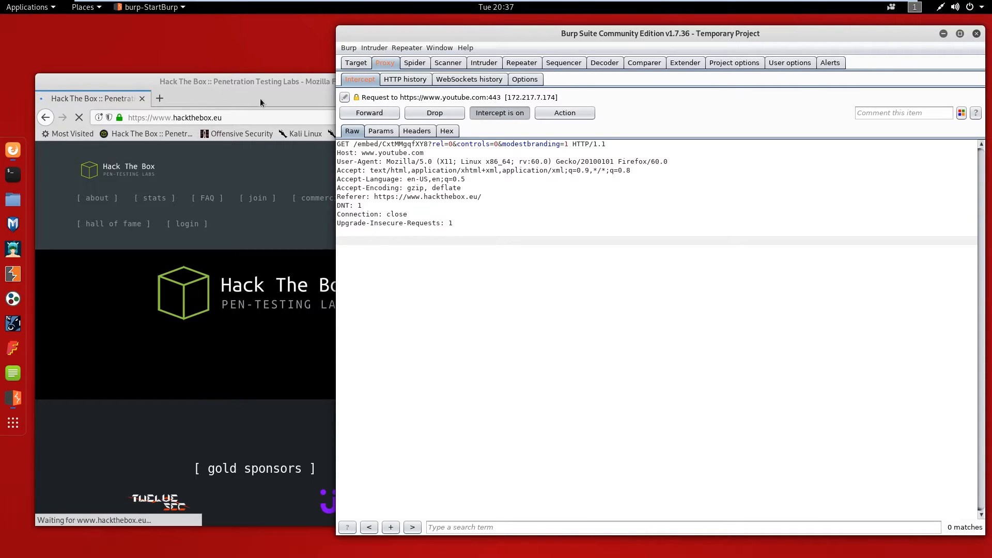
left_click(380, 112)
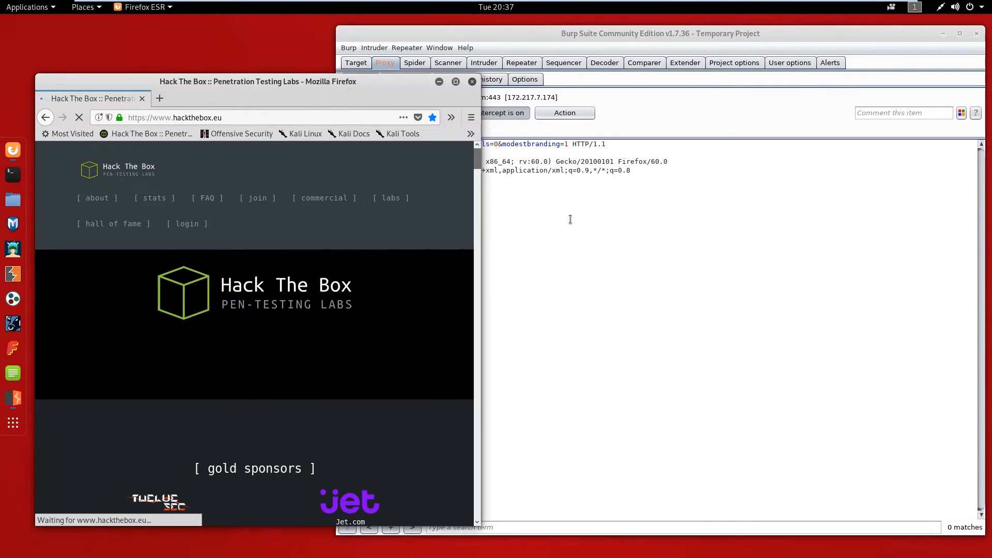
left_click(328, 115)
scroll(317, 258, "down", 5)
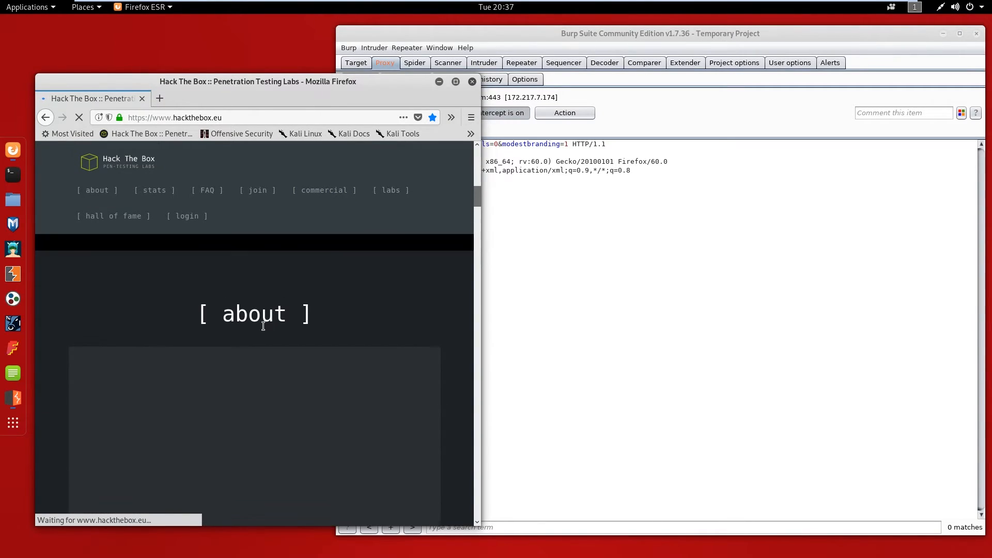
left_click(573, 333)
left_click(383, 113)
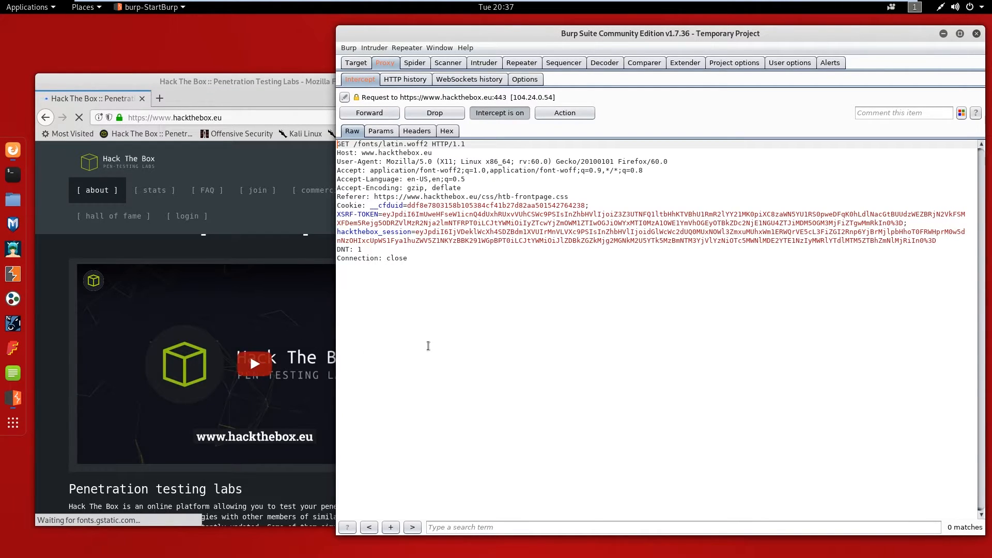
left_click(379, 114)
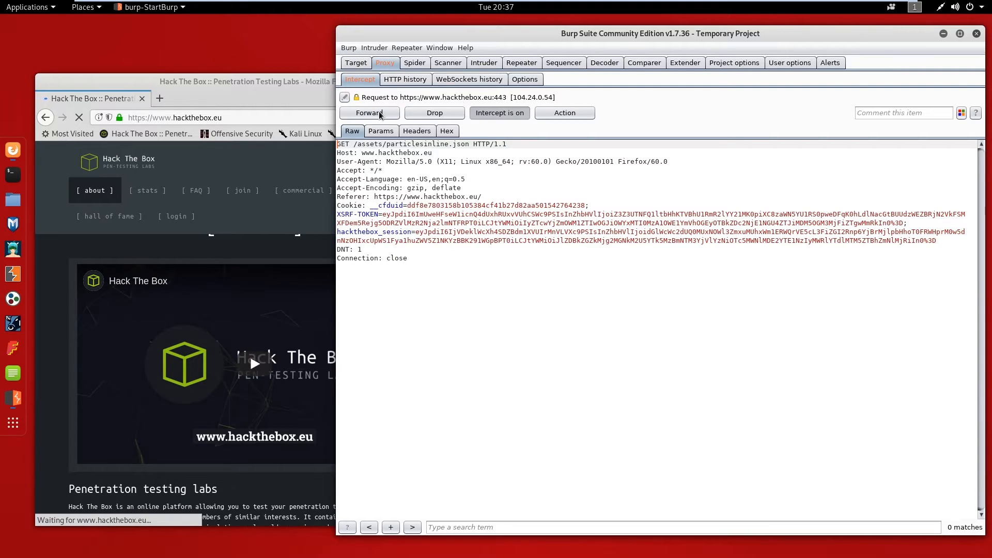
left_click(380, 114)
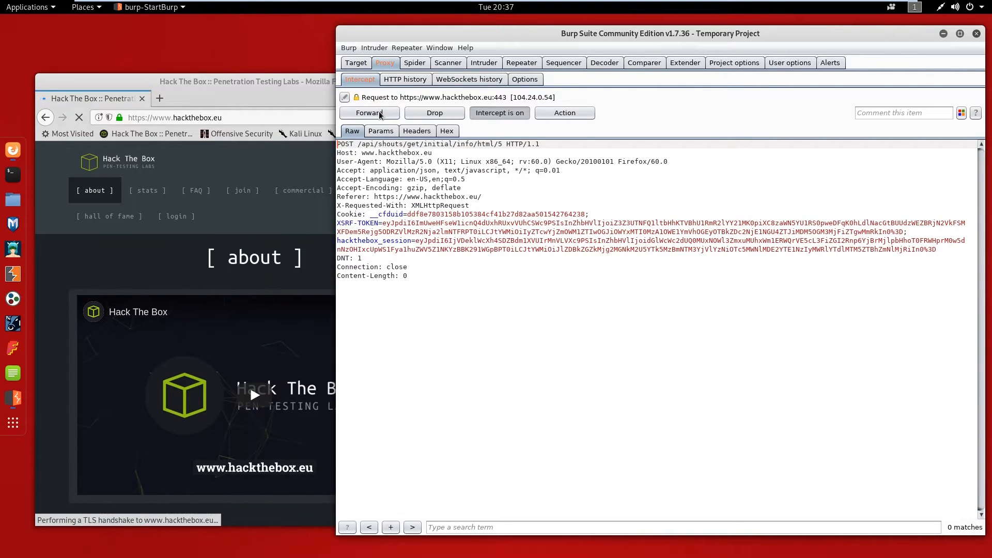
left_click(380, 114)
left_click(380, 114)
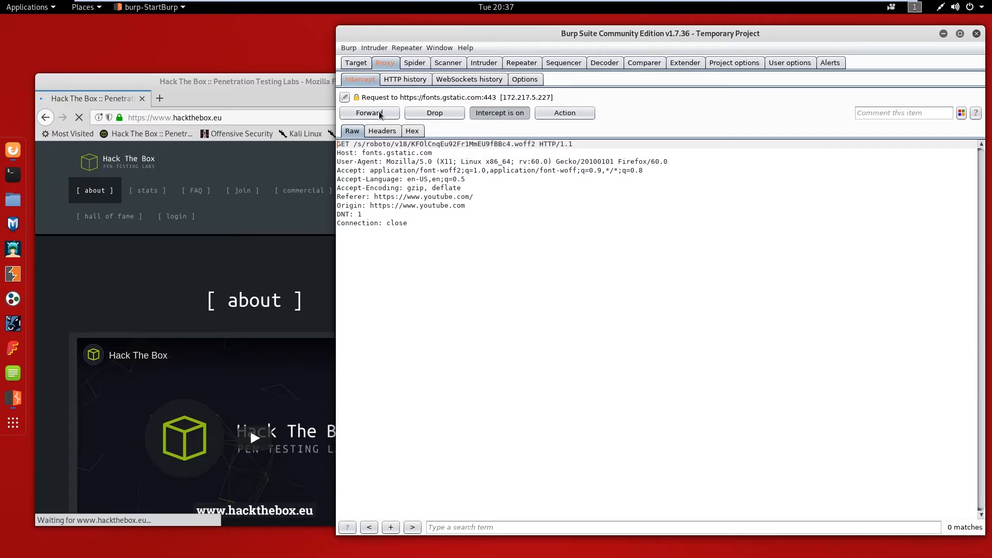
left_click(380, 115)
left_click(380, 114)
left_click(380, 114)
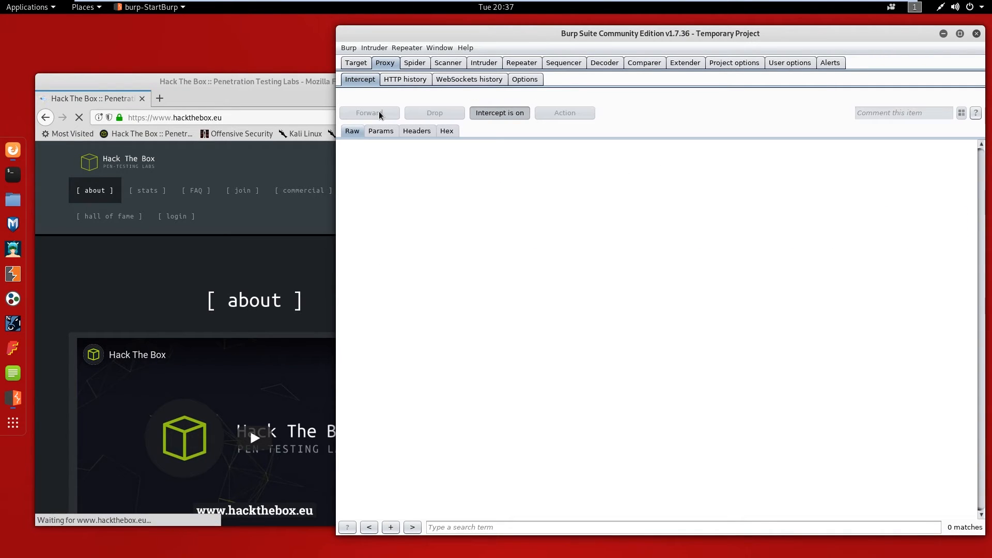
left_click(504, 115)
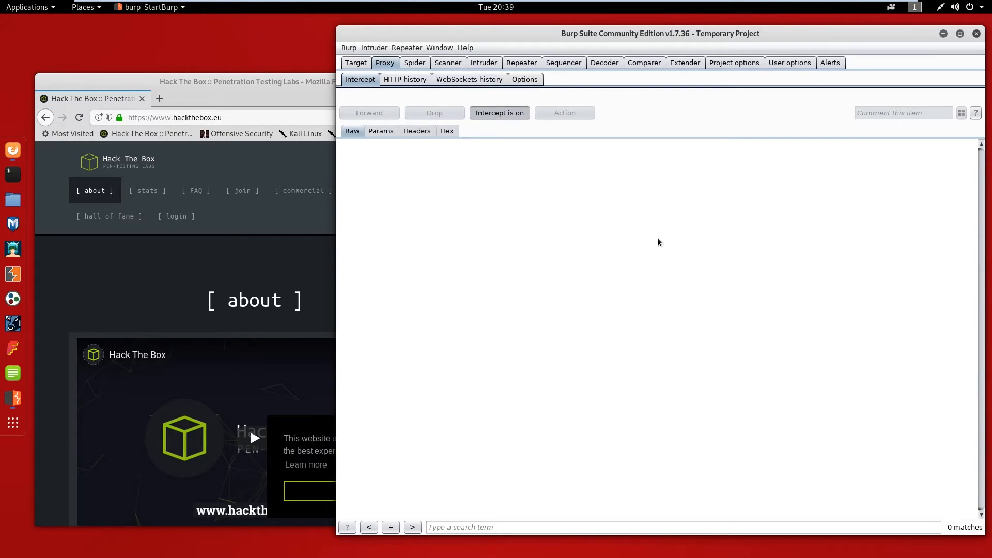
Step: Open Firefox's preferences and locate the network proxy settings in the General section
left_click(294, 104)
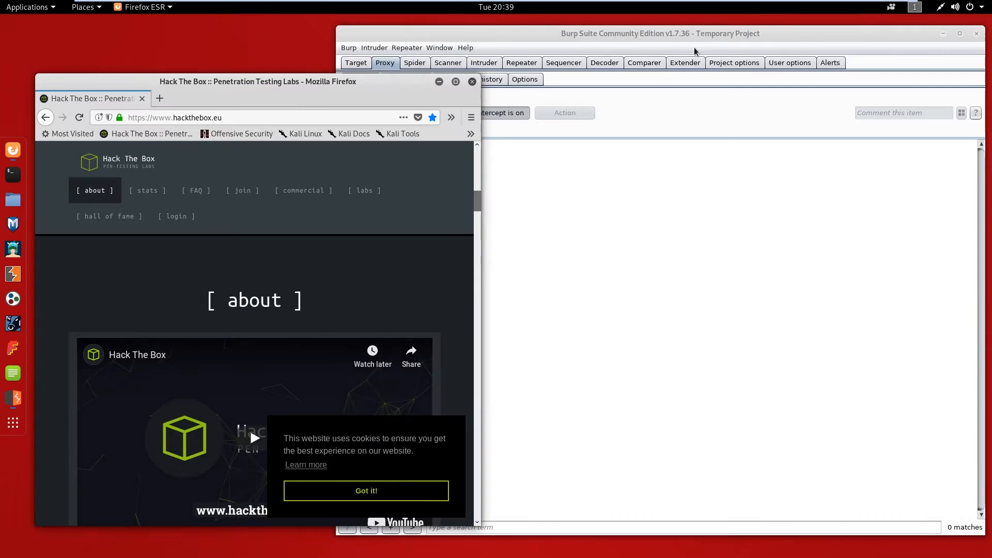
left_click(815, 40)
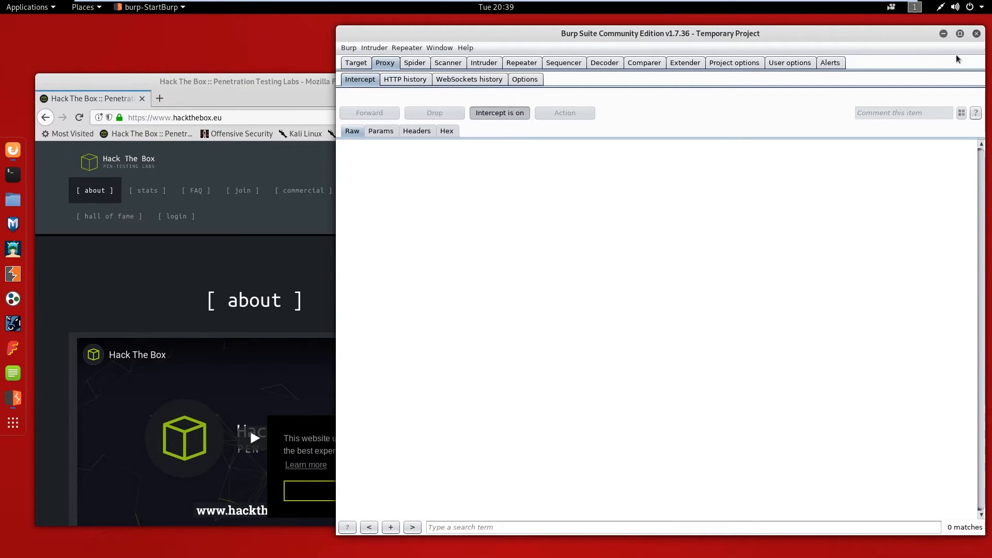
left_click(298, 102)
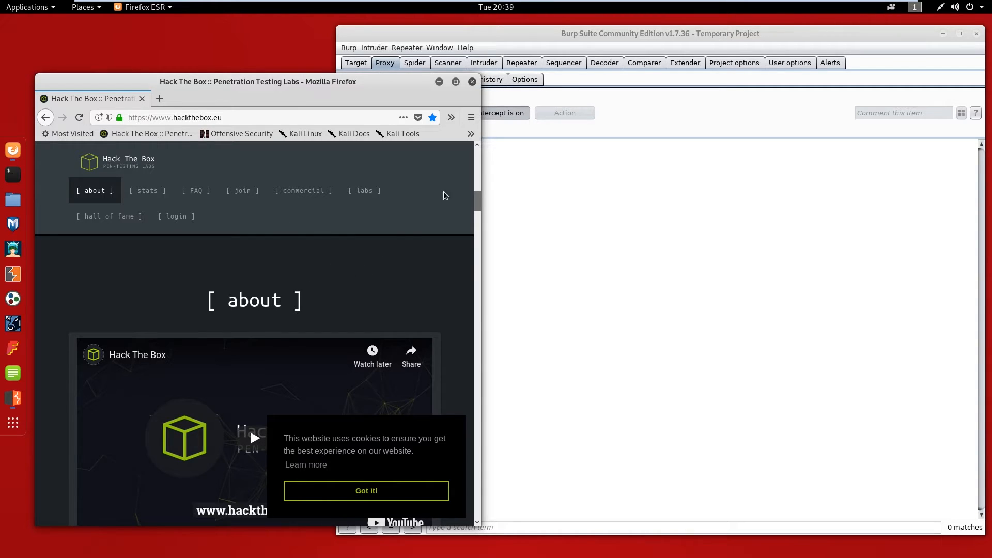
left_click(472, 118)
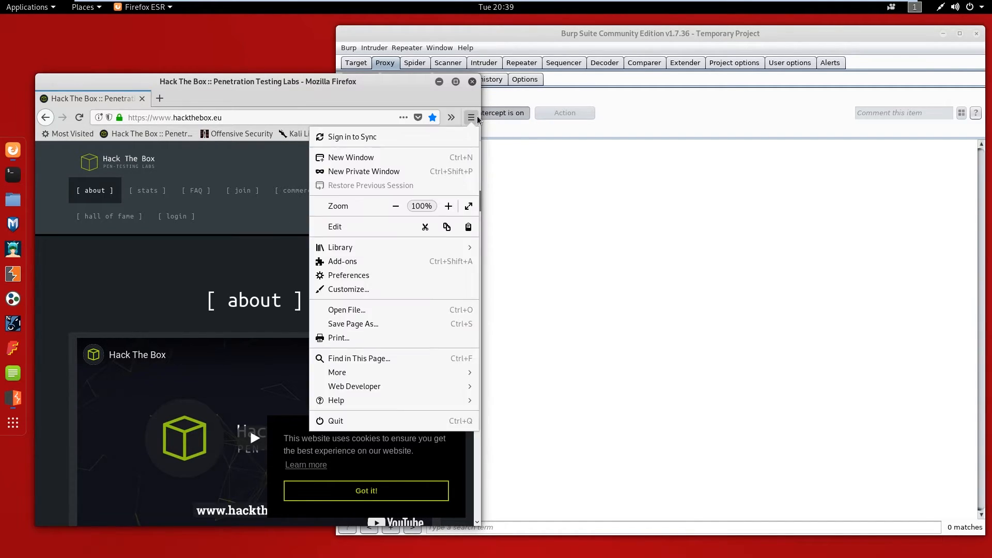
left_click(375, 274)
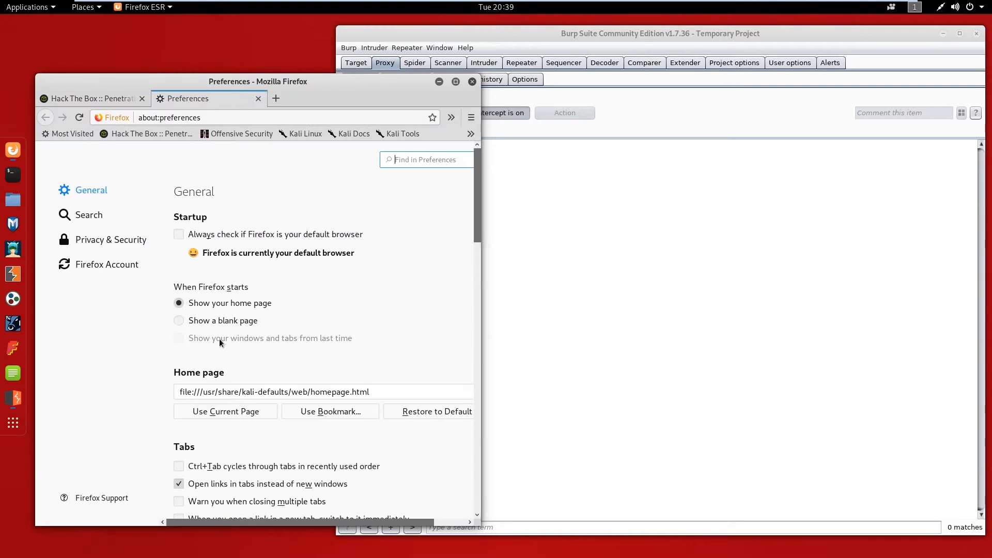
scroll(369, 379, "down", 10)
scroll(370, 382, "down", 10)
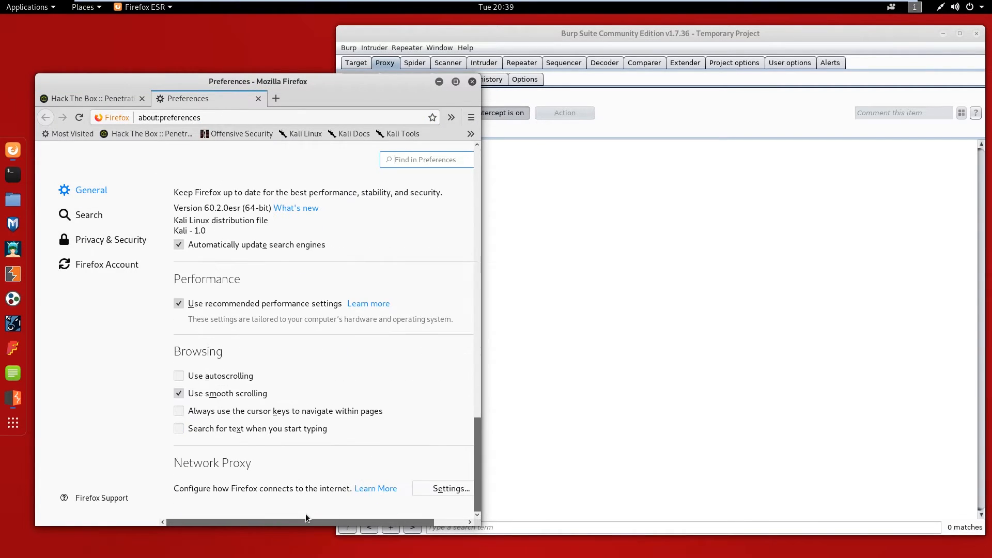
left_click_drag(302, 520, 333, 520)
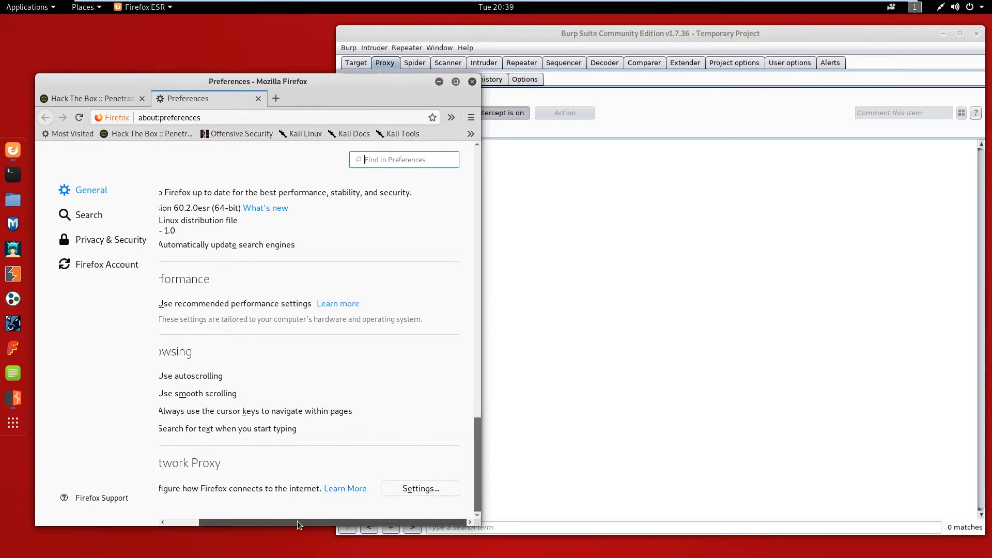
left_click_drag(385, 522, 275, 520)
scroll(280, 207, "up", 20)
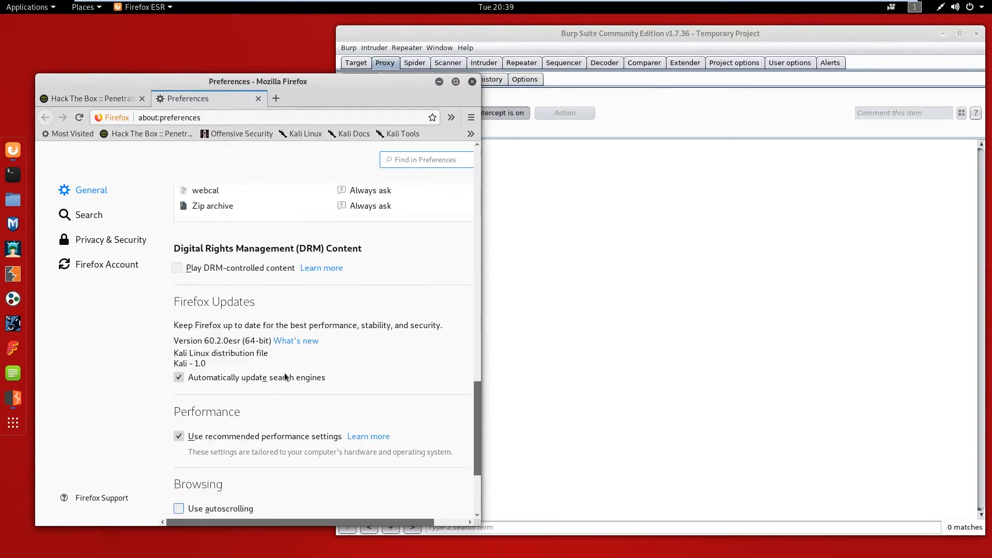
Step: Load google.com in place of the preferences page and turn off interception in Burp Suite
left_click(264, 120)
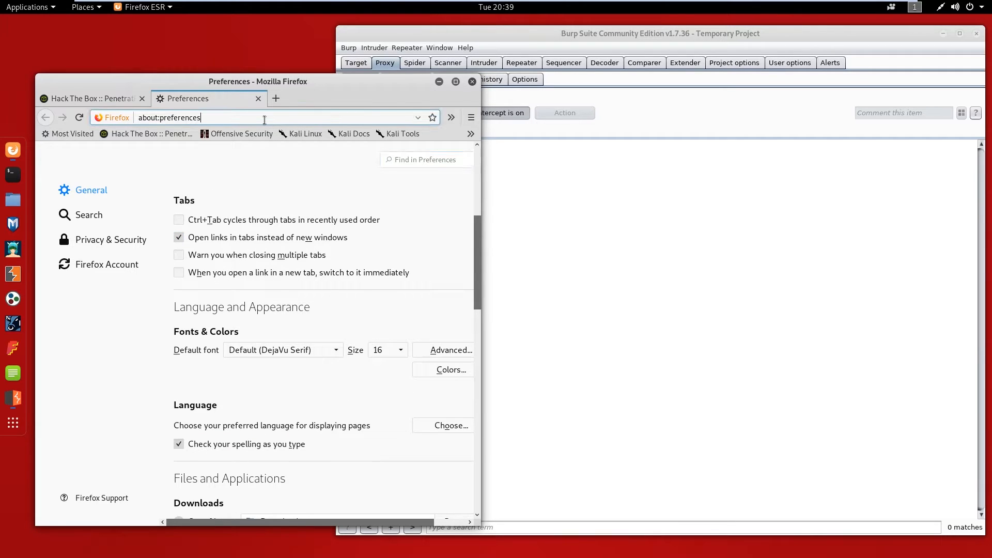
left_click_drag(213, 124, 142, 123)
left_click(143, 123)
left_click_drag(206, 119, 96, 122)
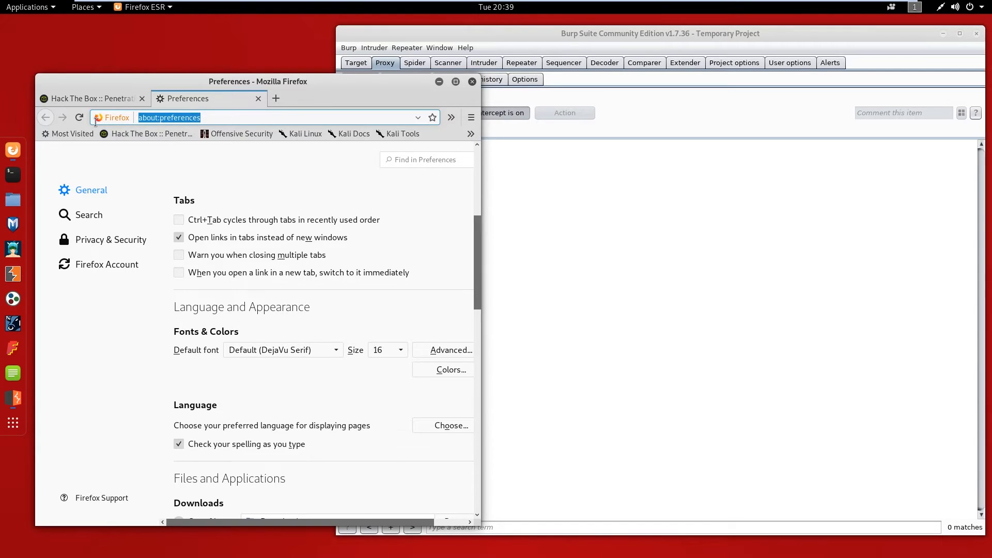
type("google.co")
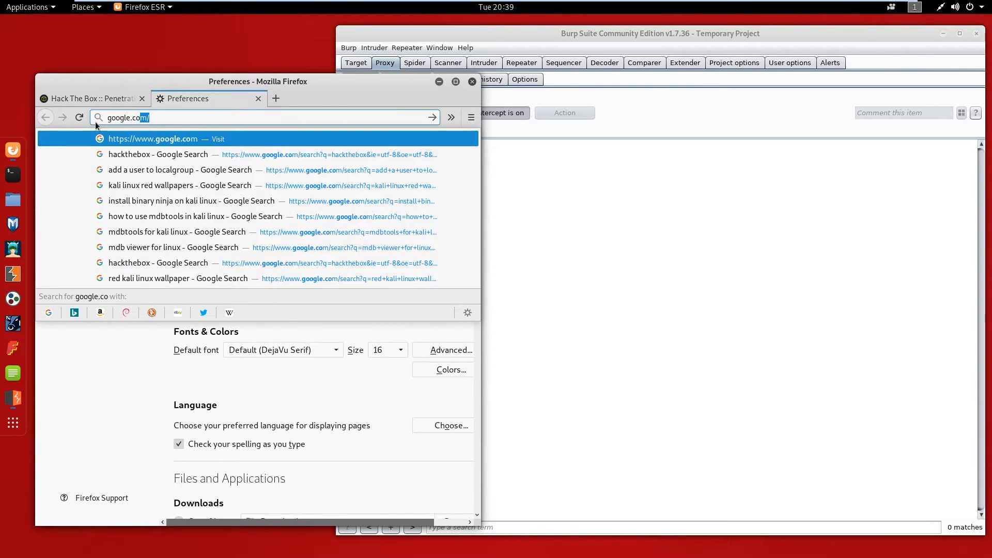
key("Return")
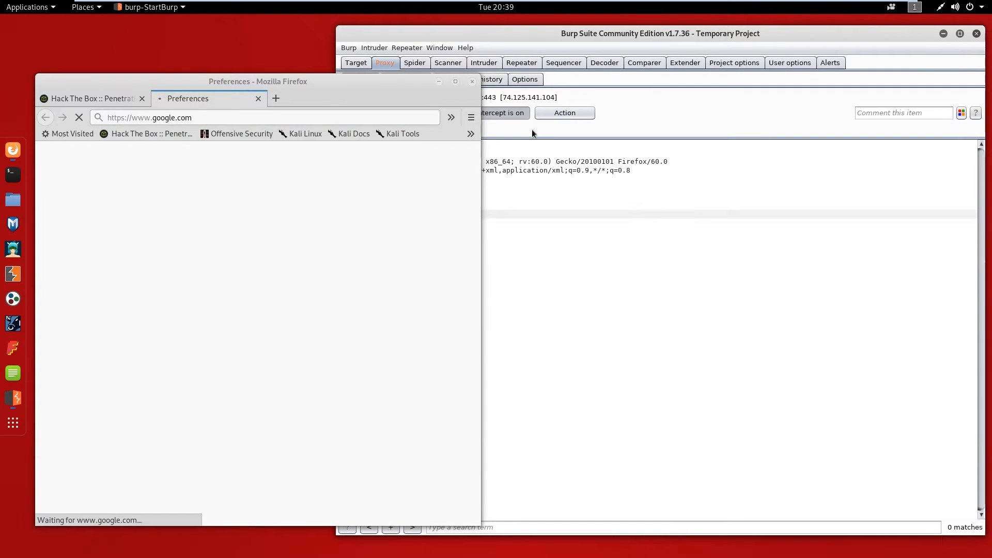
left_click(483, 113)
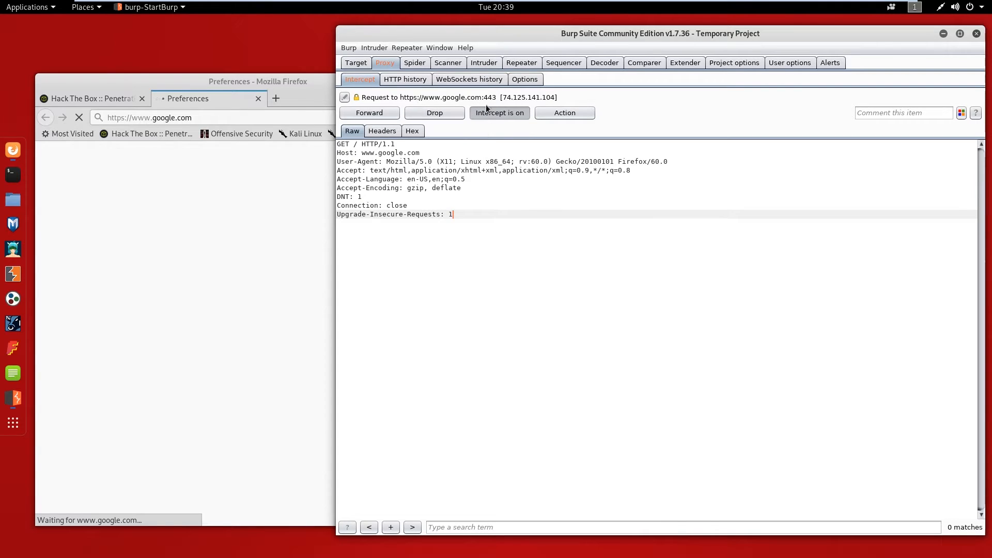
Step: Search Google in Firefox for "foxy proxy"
left_click(247, 323)
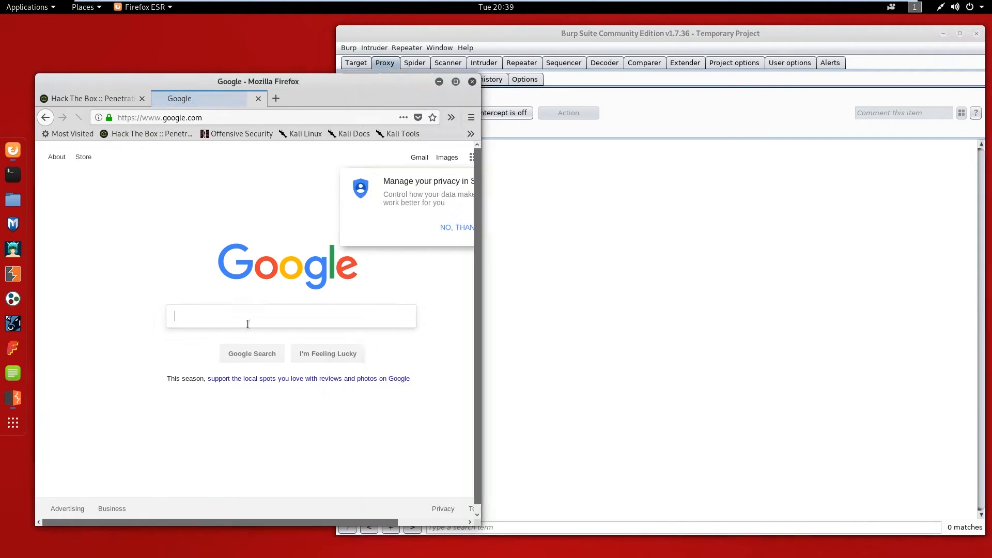
type("fox")
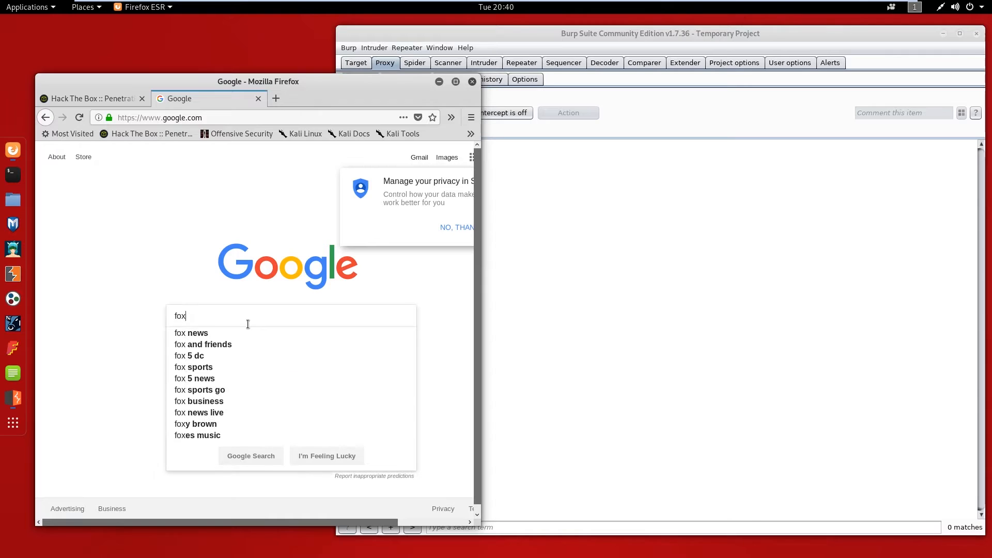
type("y")
type("xy")
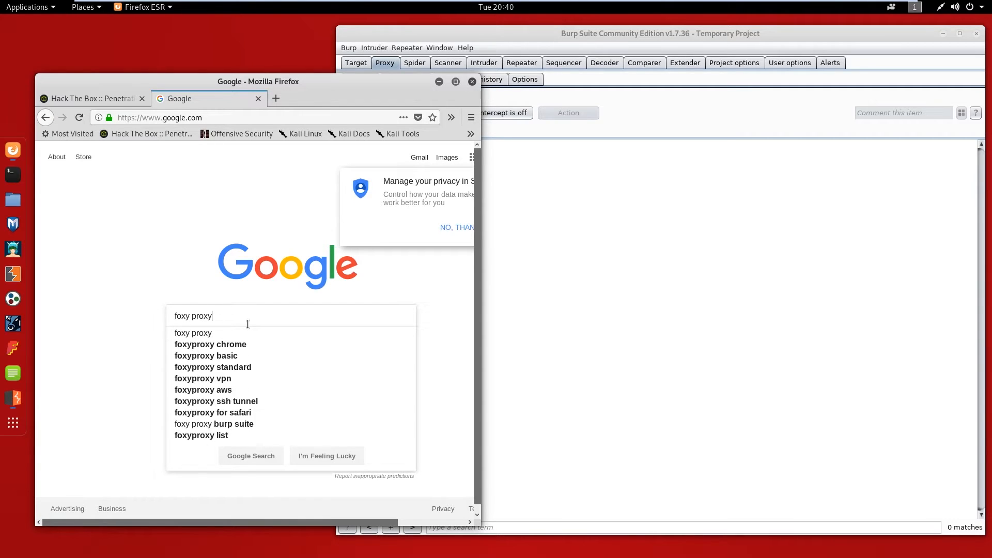
key("Return")
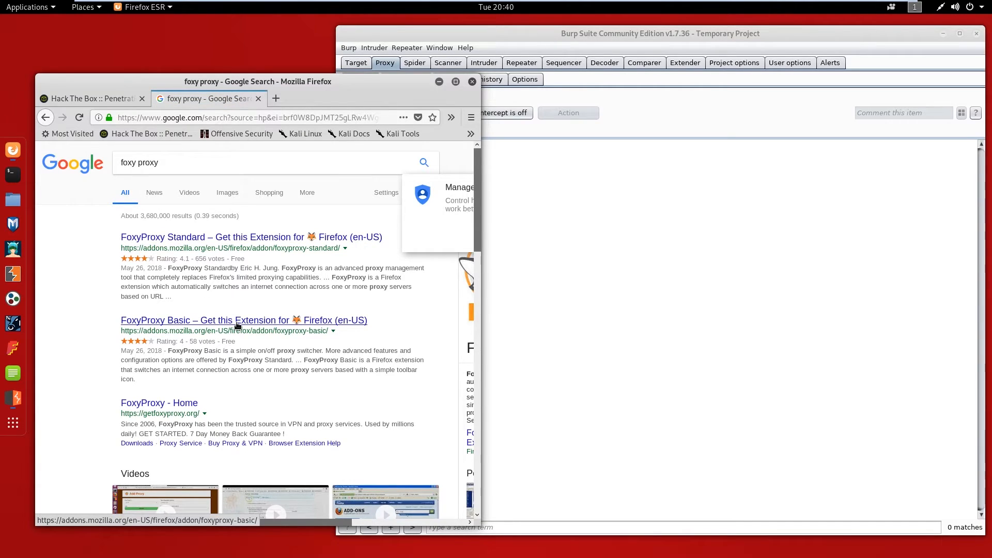
Step: Add the FoxyProxy Standard extension to Firefox from its Mozilla add-ons page and dismiss its welcome page
left_click(244, 239)
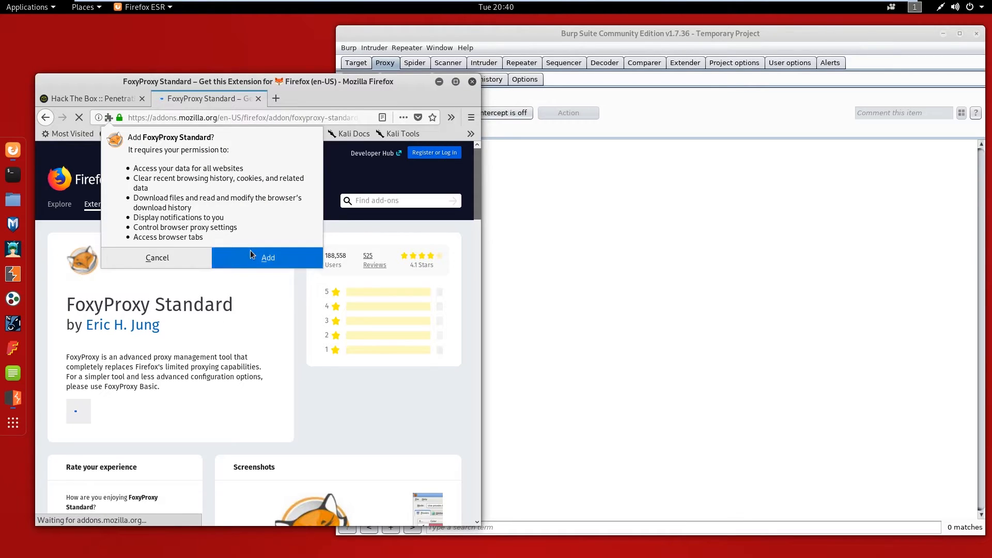
left_click(249, 256)
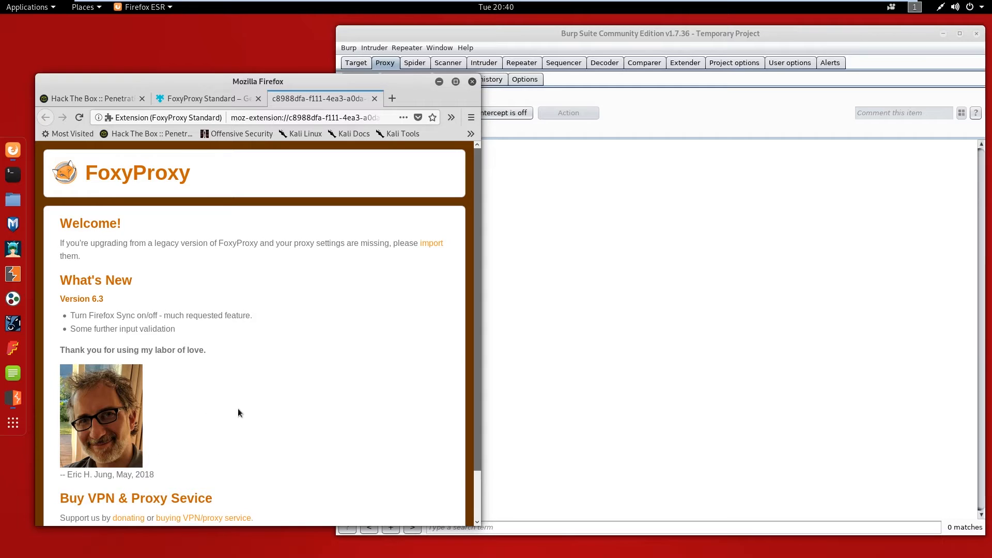
scroll(243, 408, "down", 2)
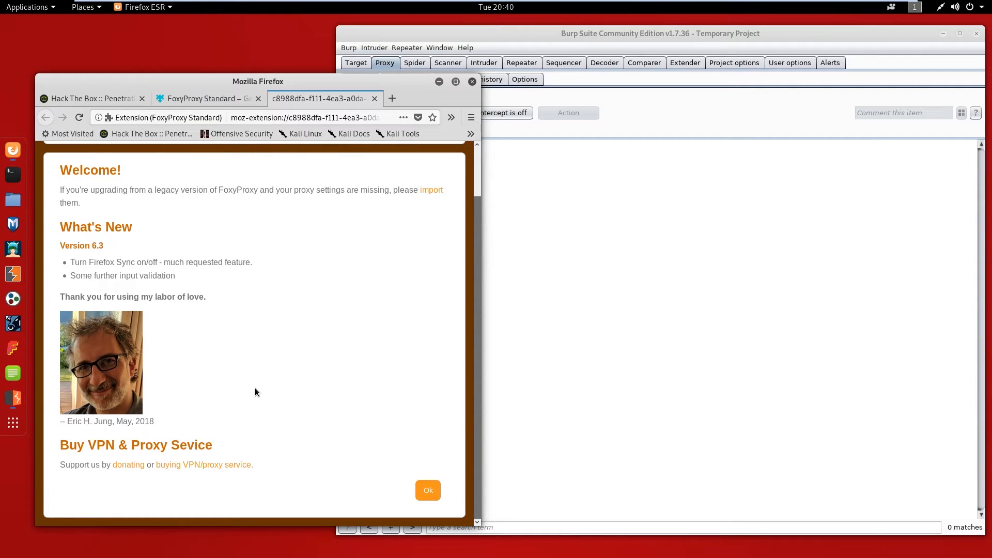
left_click(428, 490)
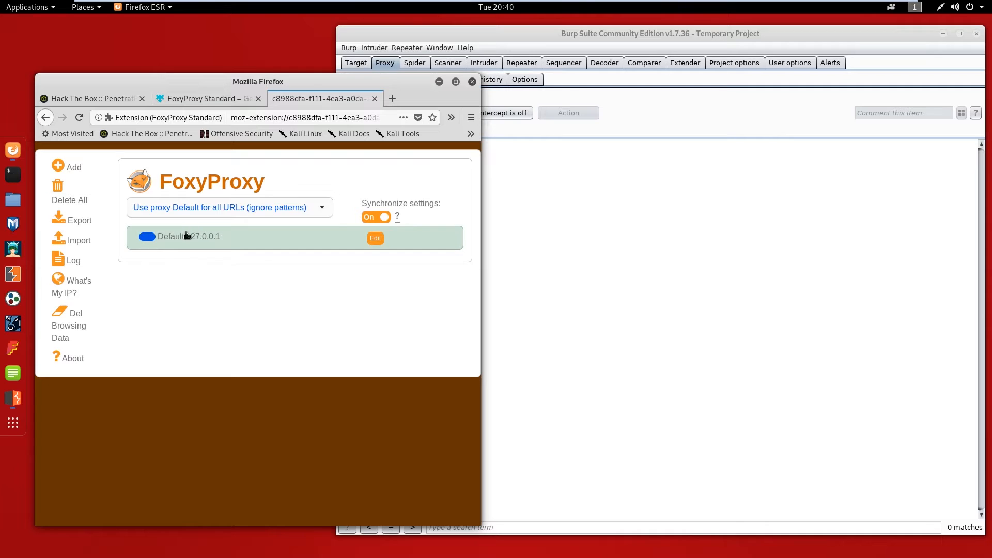
Step: Open FoxyProxy's Default proxy entry for editing, review its type, address and port, and save it
left_click(375, 238)
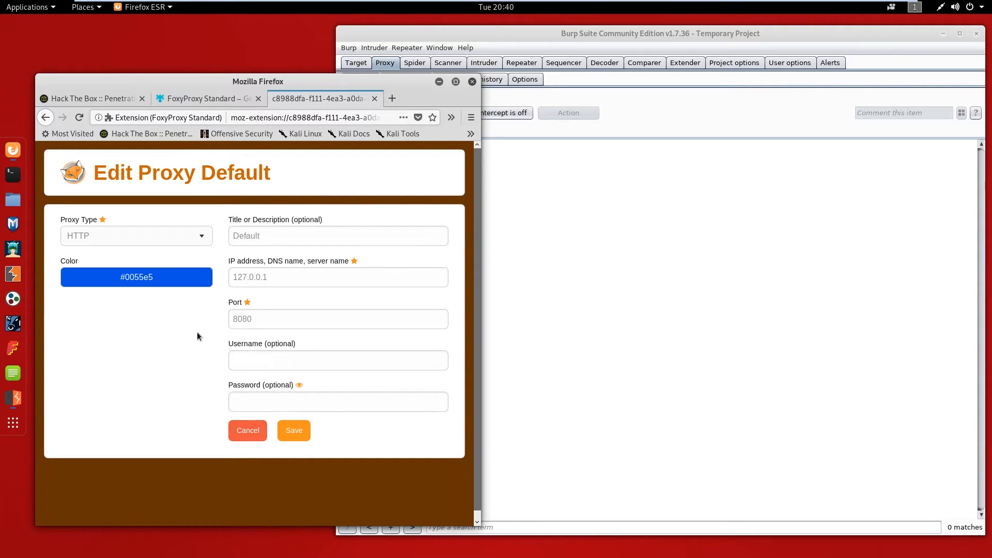
left_click(268, 238)
left_click(303, 425)
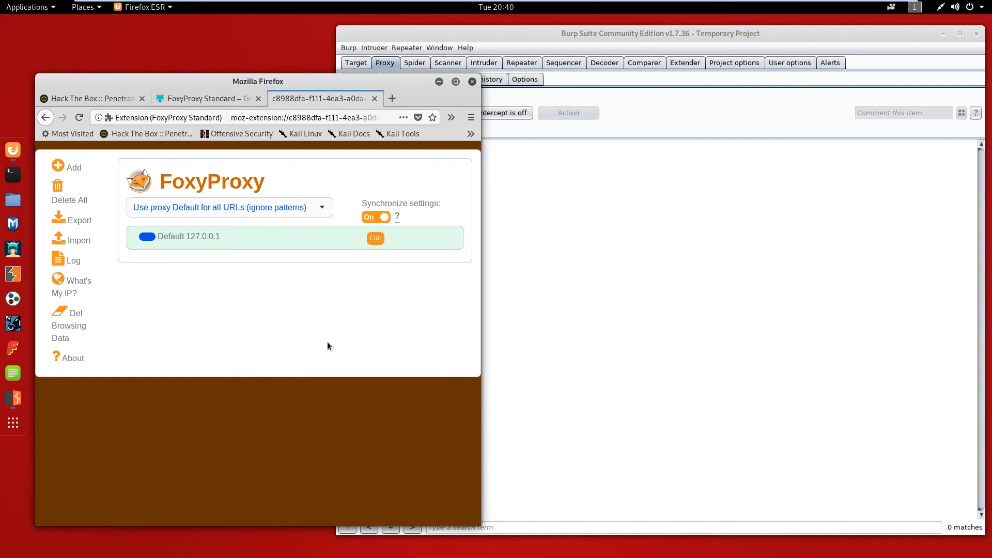
Step: Close the FoxyProxy tabs and open the FoxyProxy extension's controls from the Hack The Box page
left_click(375, 98)
left_click(258, 98)
left_click(451, 118)
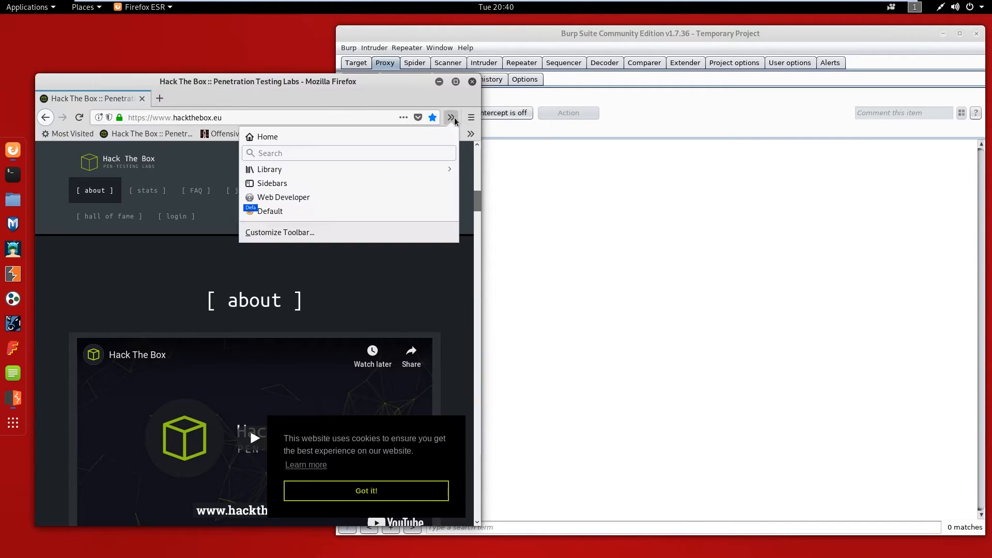
left_click(266, 211)
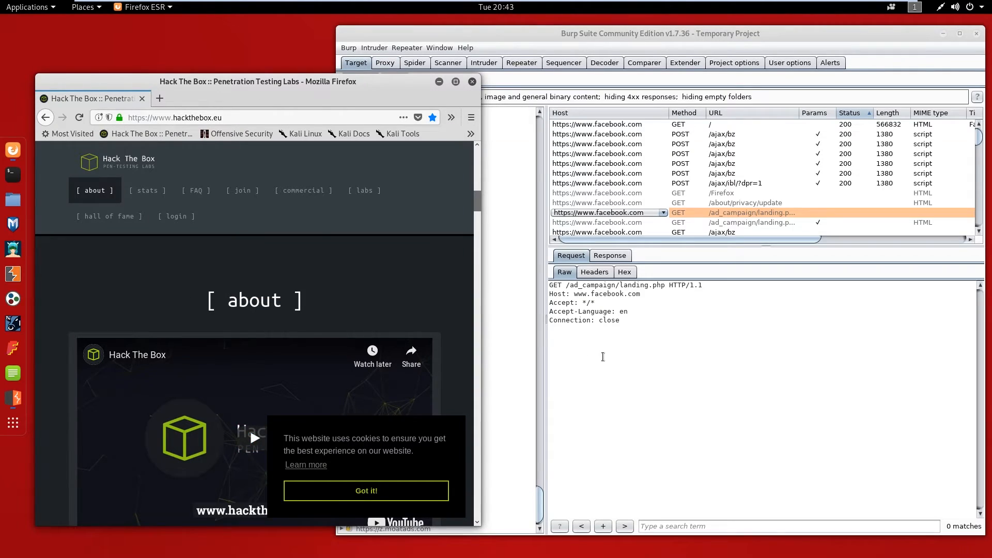
Step: Switch to Burp Suite and look through the site map's host list back to its beginning
left_click(602, 356)
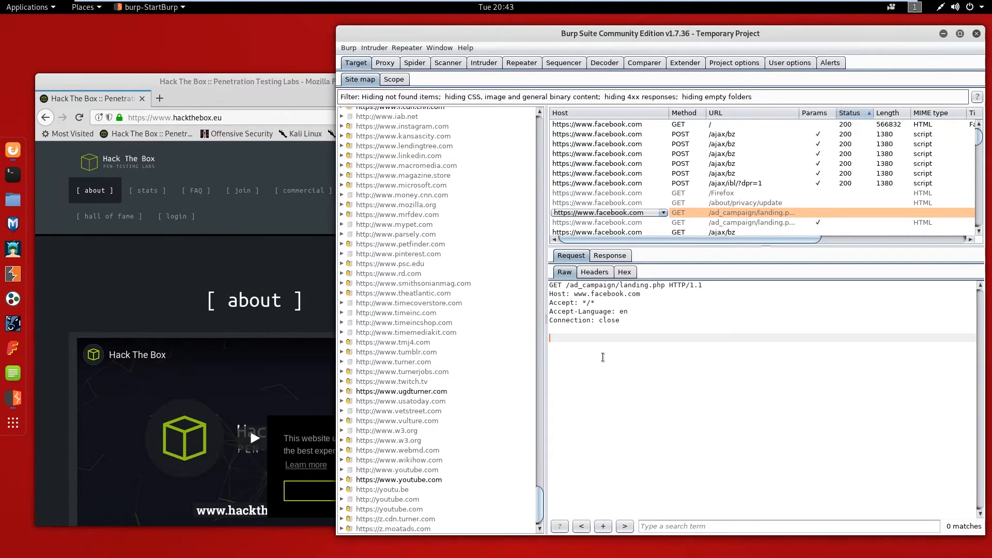
scroll(481, 263, "up", 20)
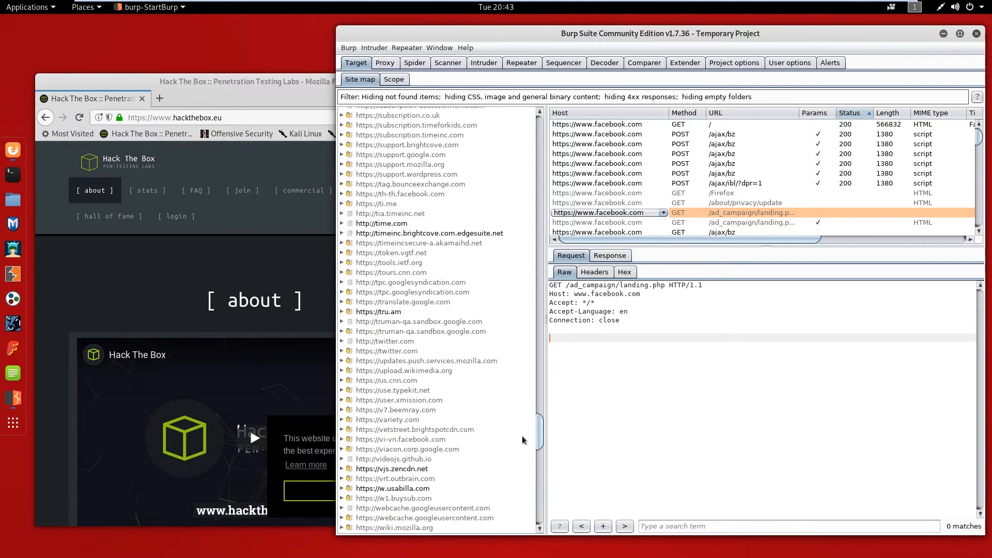
left_click_drag(545, 442, 509, 199)
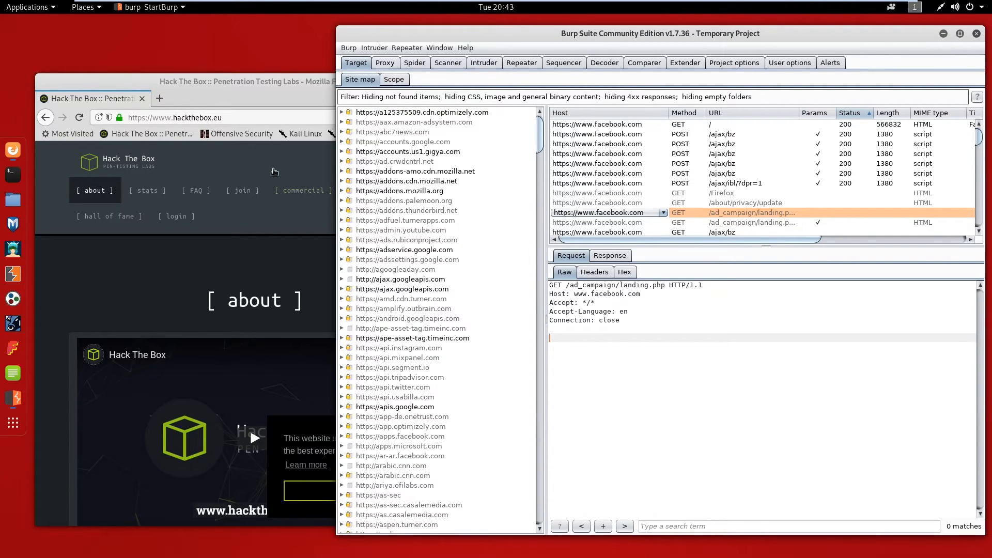
Step: Check the active FoxyProxy entry in Firefox and the interception state in Burp Suite, returning to the site map
left_click(269, 88)
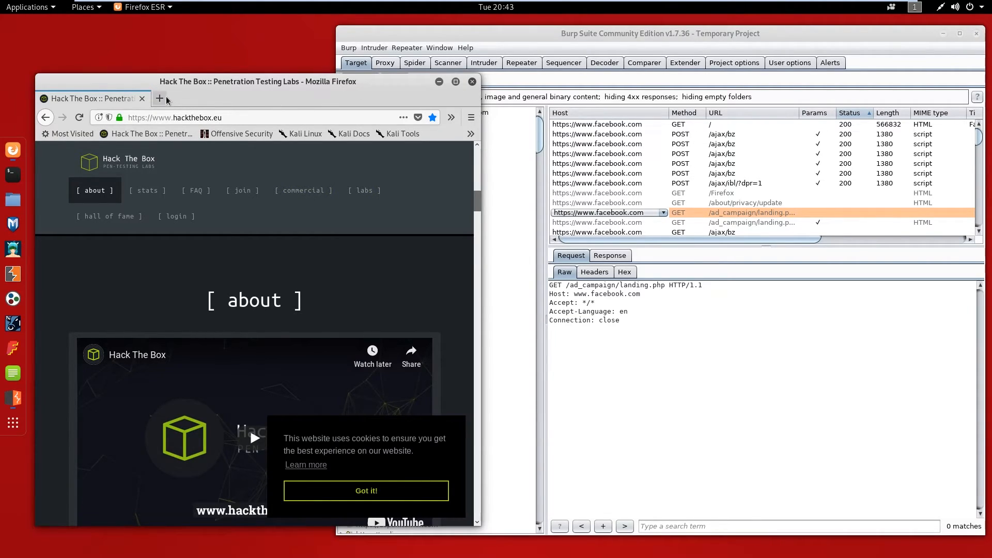
left_click(448, 120)
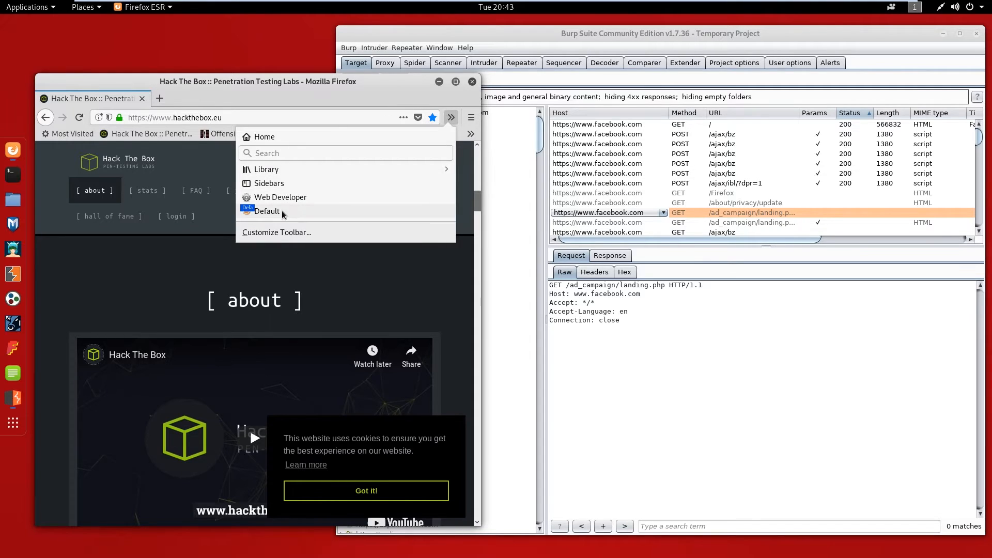
left_click(299, 94)
left_click(515, 35)
left_click(385, 63)
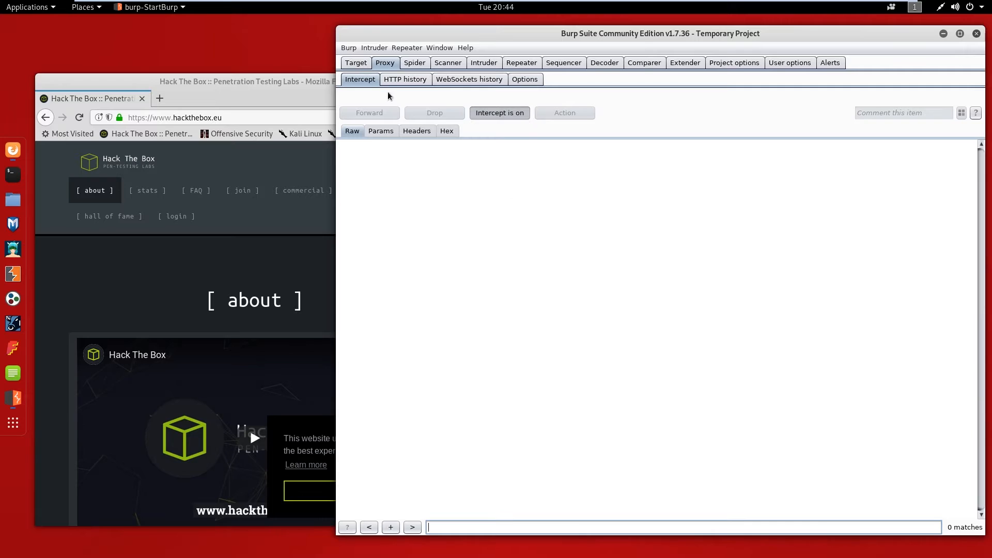
left_click(355, 62)
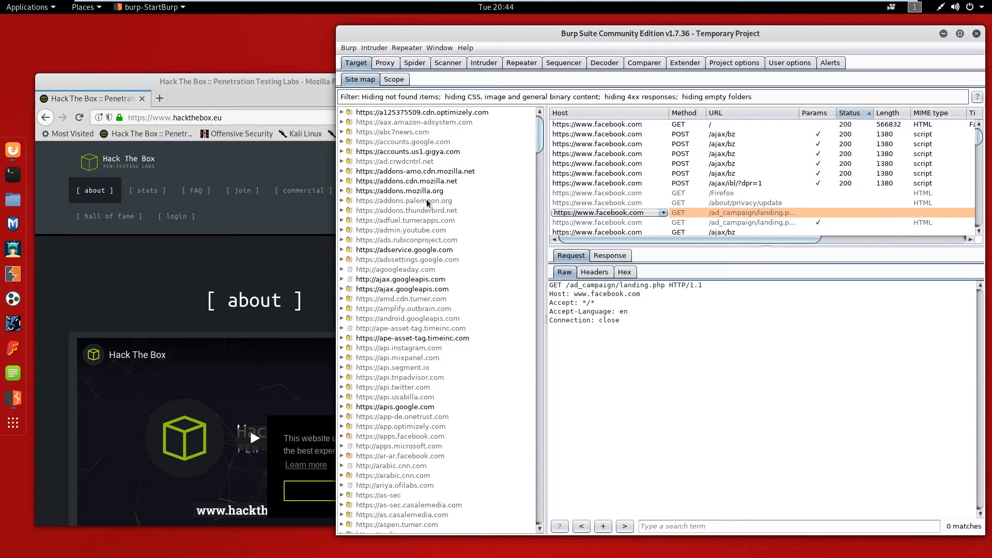
Step: Open a new Firefox tab and browse to buneeflacs.com
double_click(175, 103)
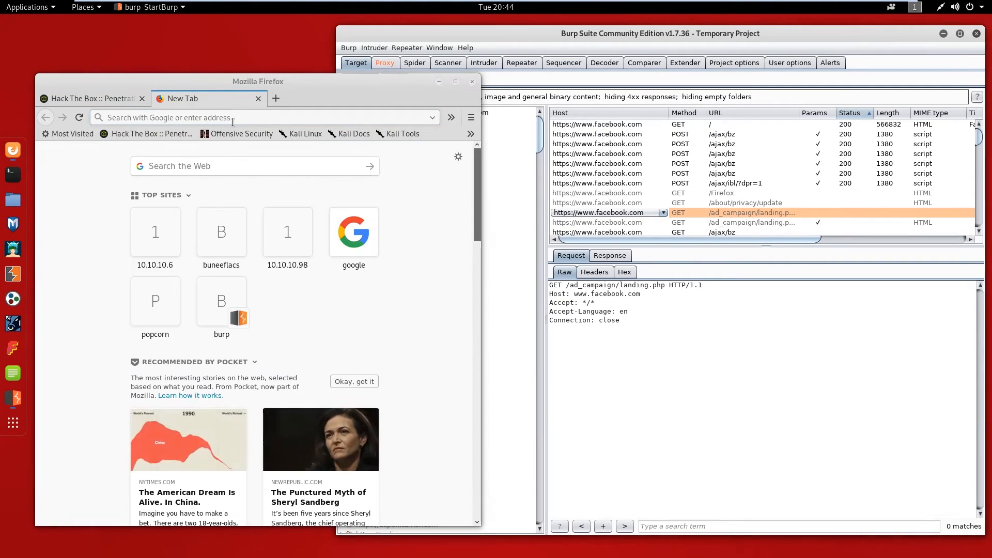
key("h")
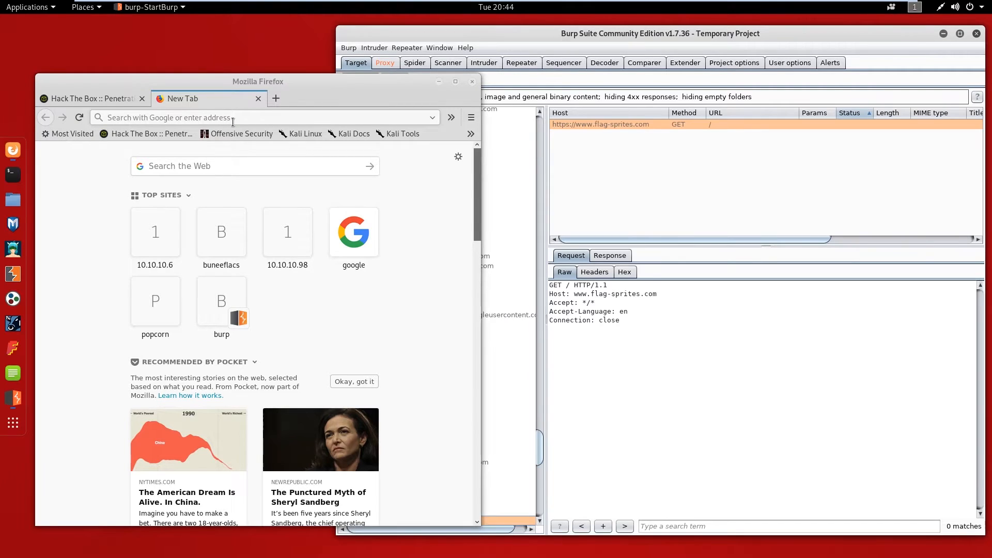
left_click(233, 122)
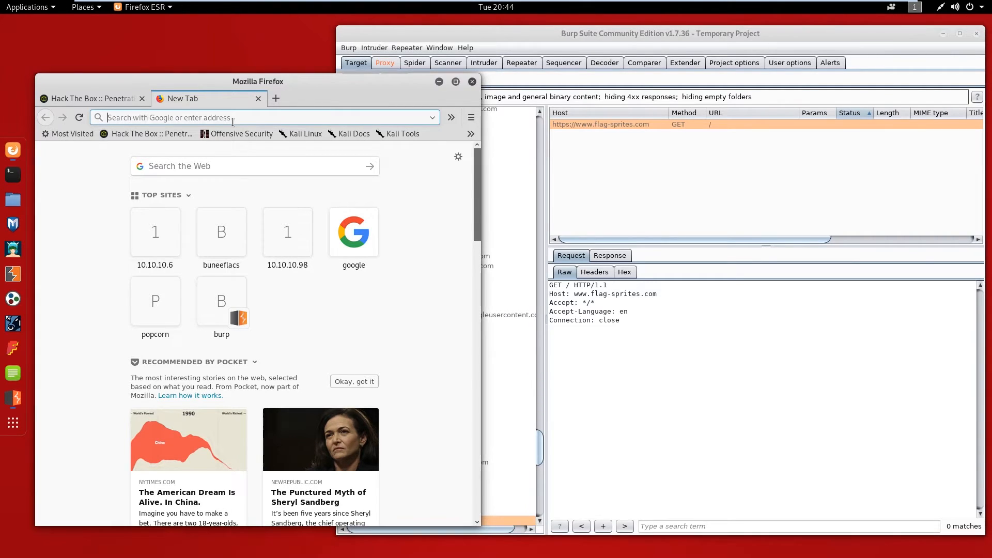
type("buneeflacs.com/")
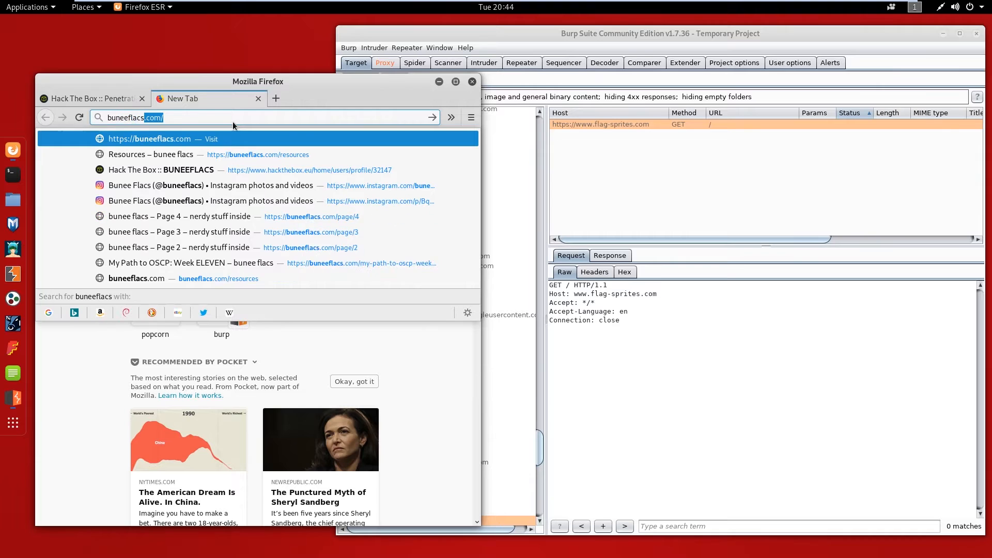
key("Return")
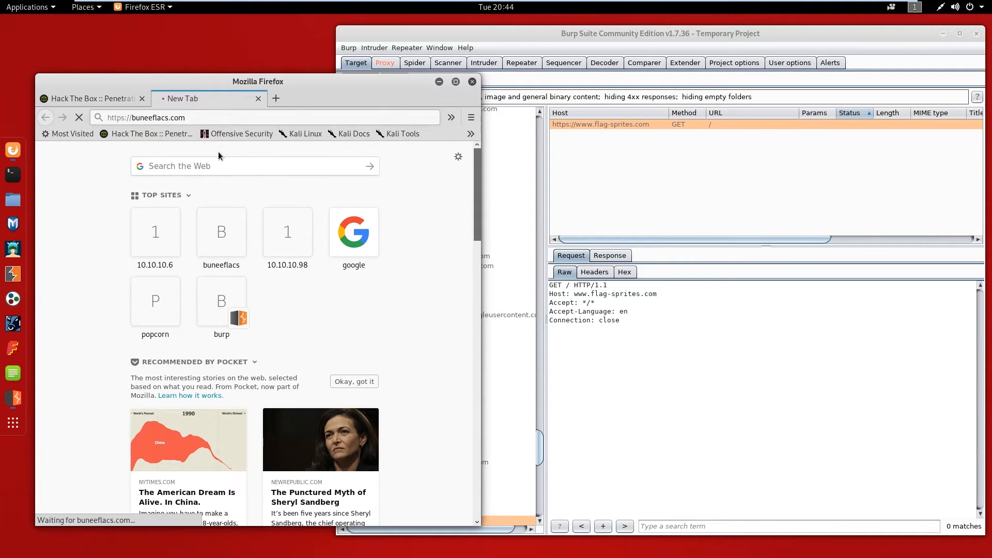
Step: Switch to Burp Suite's intercepted traffic and forward the snippets.cdn.mozilla.net, buneeflacs.com and fonts.googleapis.com requests
left_click(488, 35)
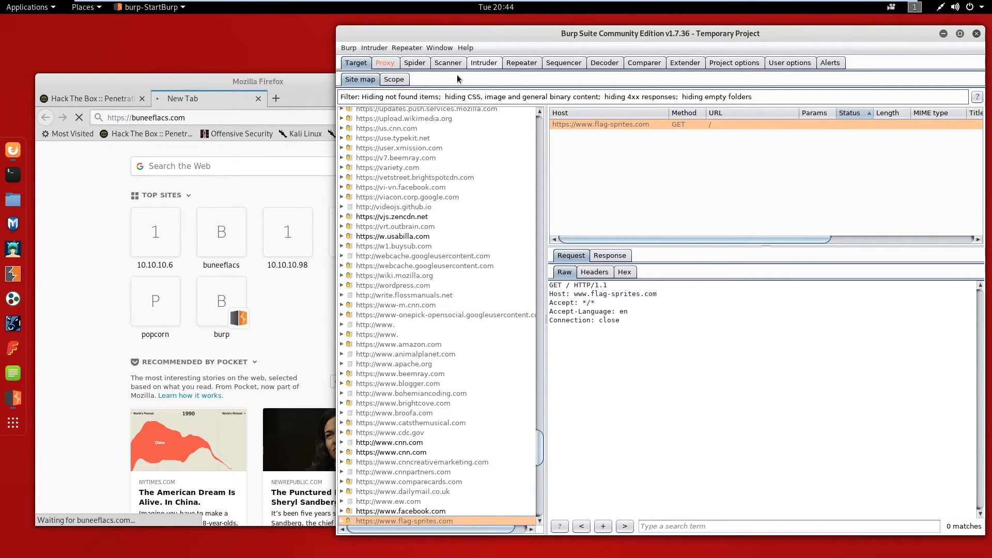
left_click(385, 62)
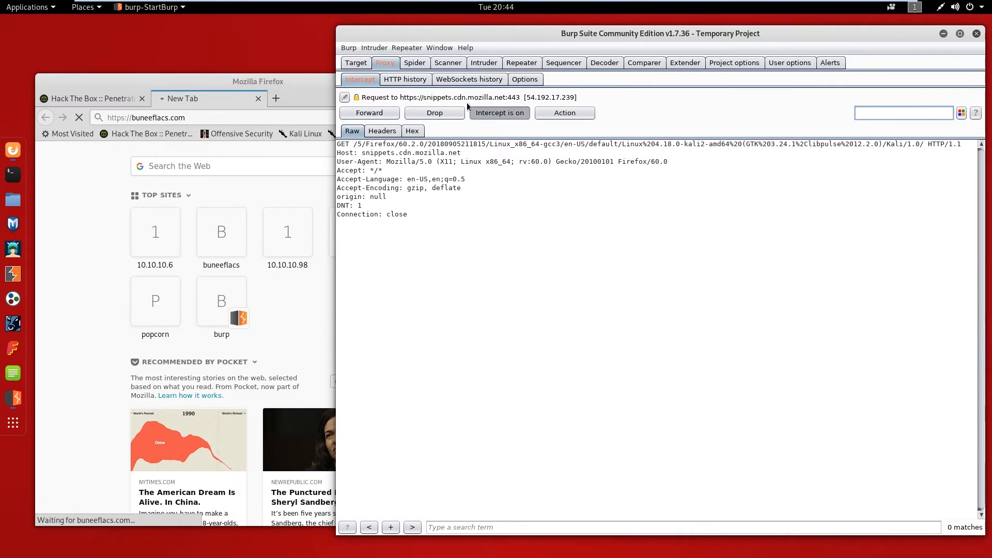
left_click(378, 114)
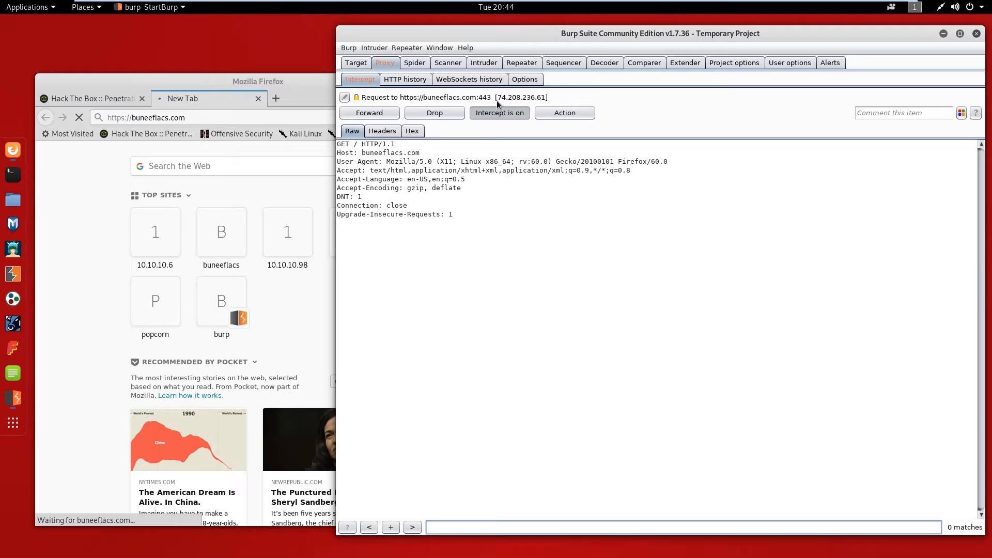
left_click(377, 113)
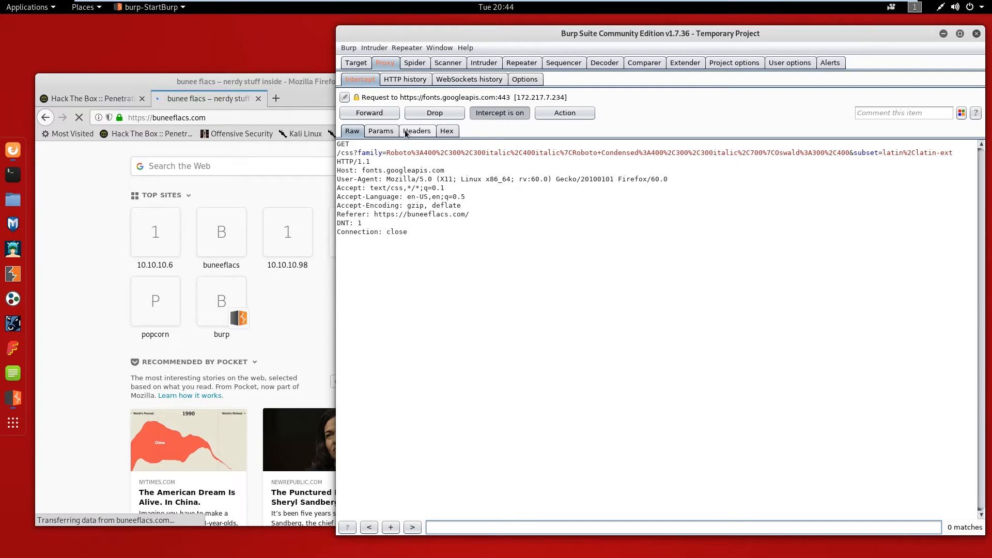
left_click(395, 114)
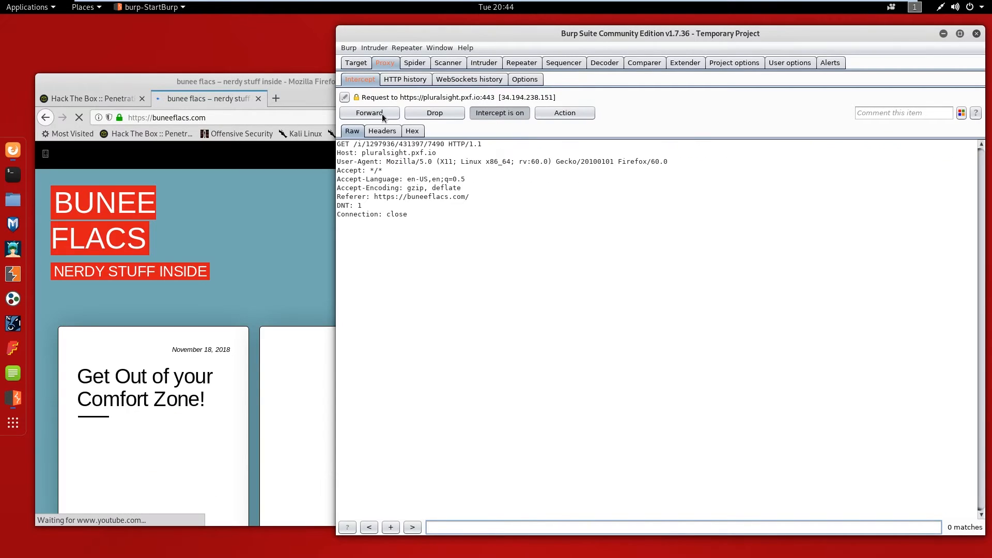
Step: Forward the further requests made by the buneeflacs.com page one by one and turn interception off
left_click(435, 112)
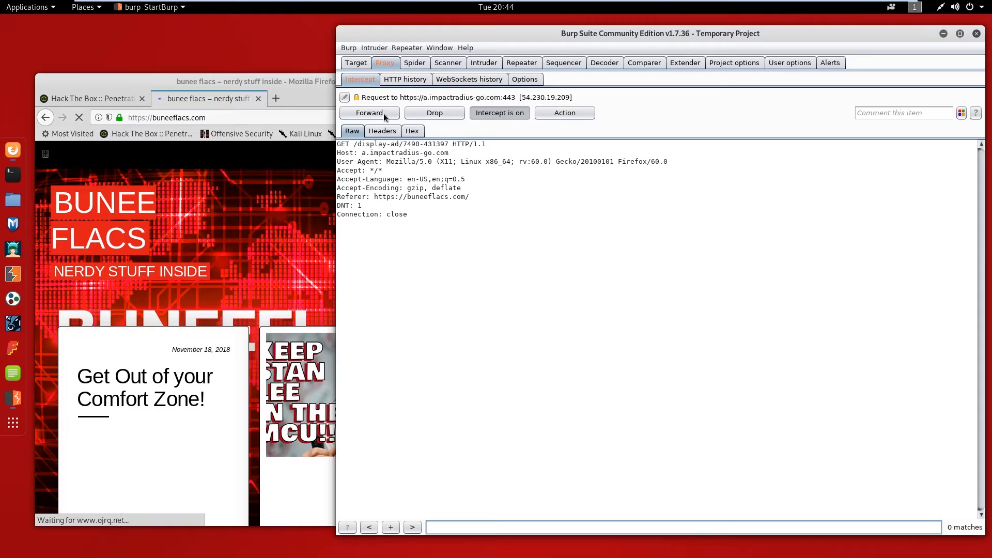
left_click(383, 114)
left_click(383, 113)
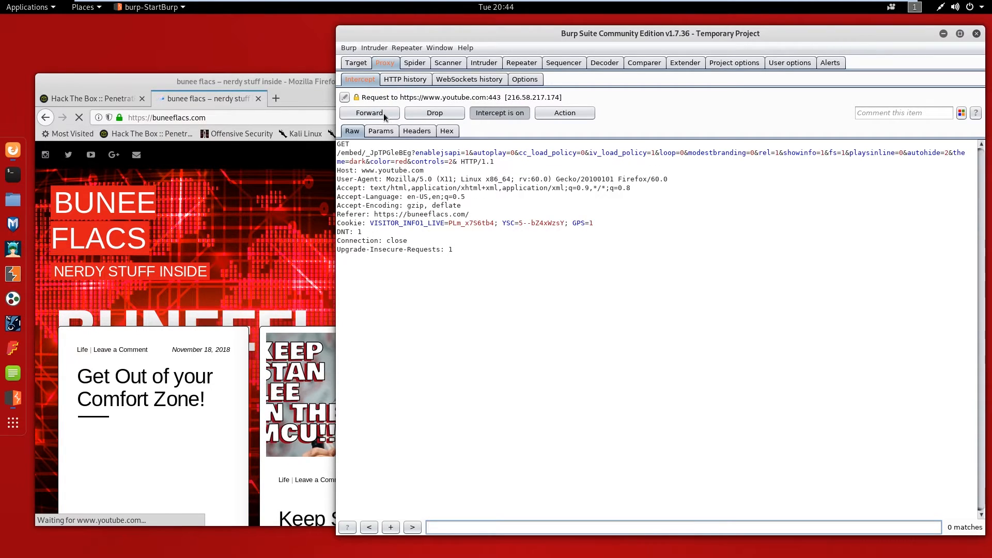
left_click(384, 114)
left_click(383, 113)
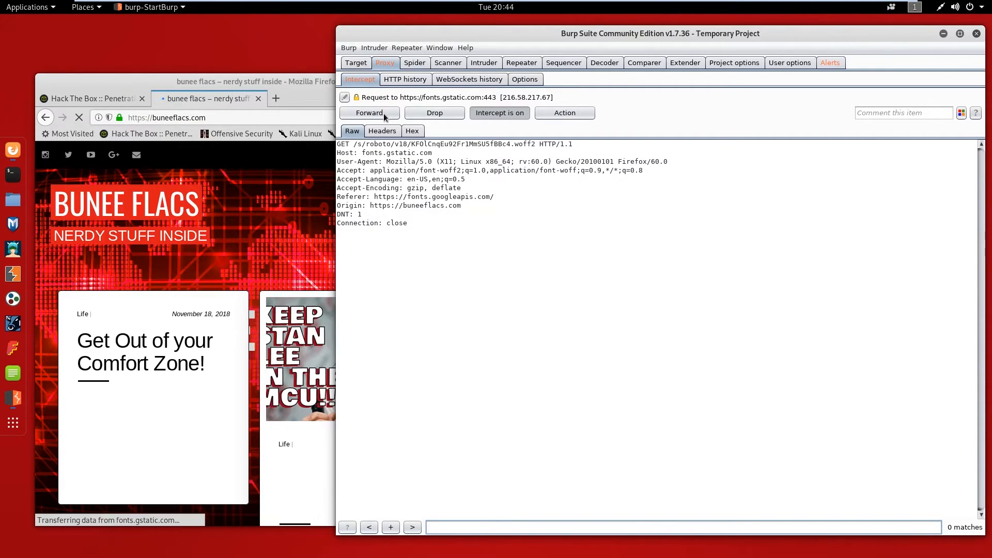
left_click(383, 113)
left_click(384, 114)
left_click(383, 113)
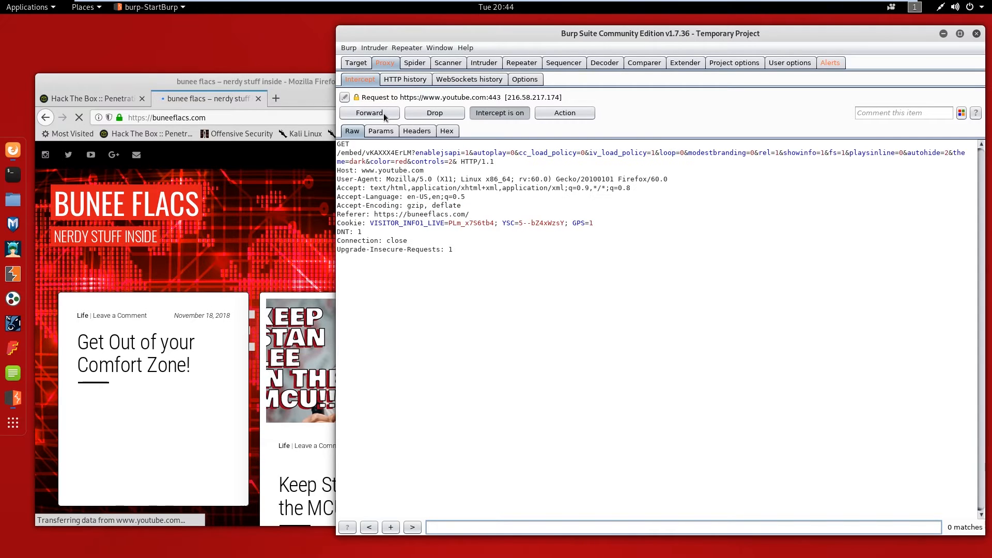
left_click(499, 113)
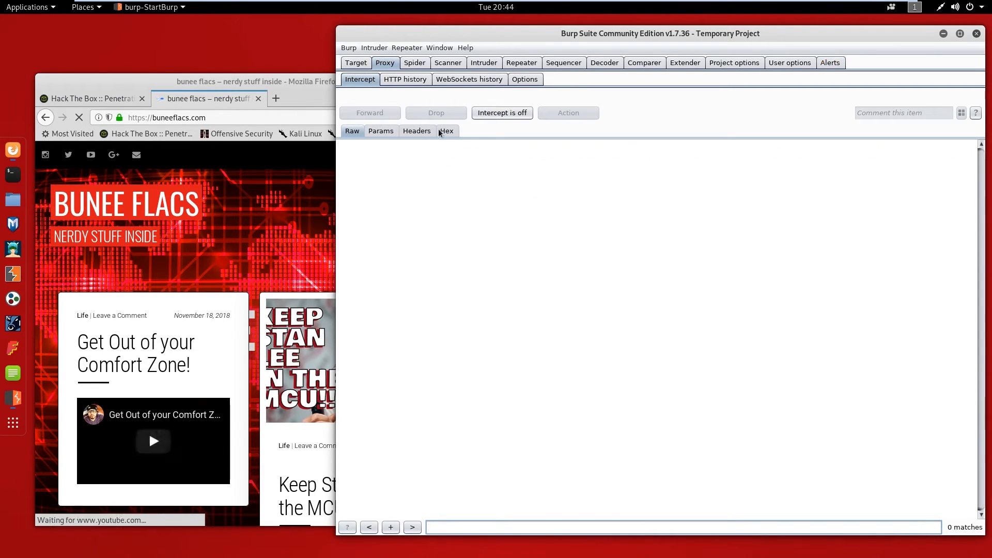
left_click(365, 66)
scroll(429, 398, "down", 15)
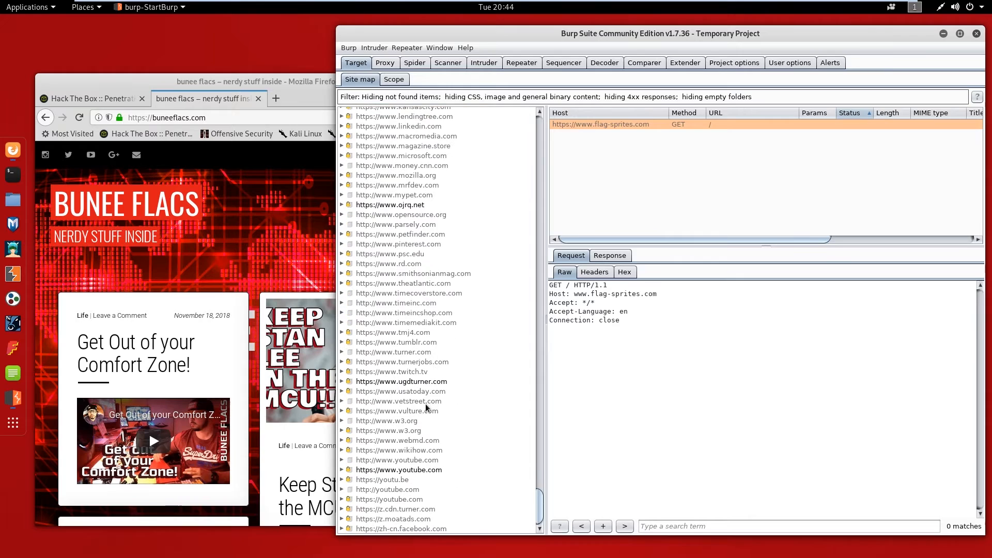
scroll(450, 494, "up", 15)
scroll(463, 481, "down", 12)
scroll(462, 451, "down", 3)
scroll(462, 450, "up", 1)
scroll(463, 451, "down", 1)
scroll(463, 450, "up", 14)
scroll(428, 441, "up", 4)
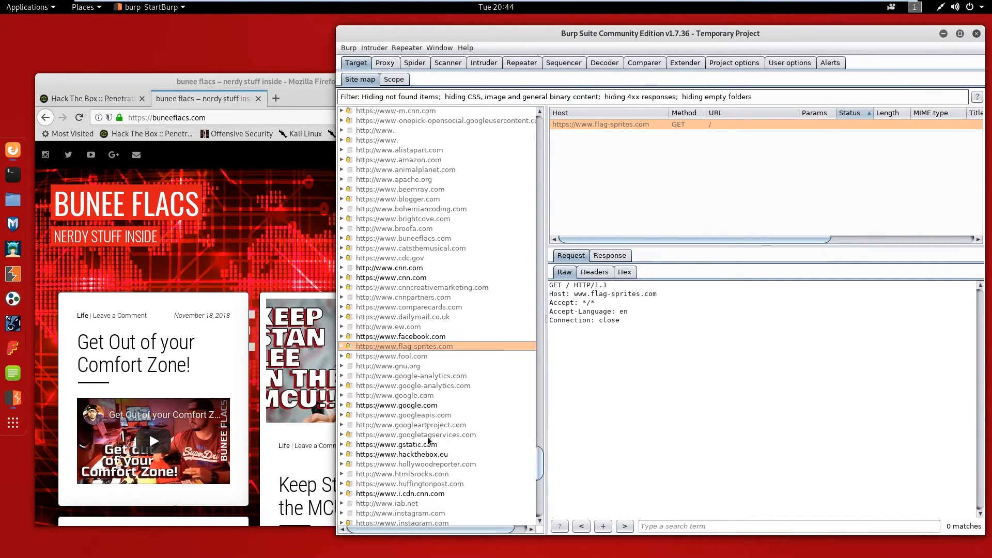
scroll(427, 440, "down", 5)
left_click_drag(540, 483, 446, 231)
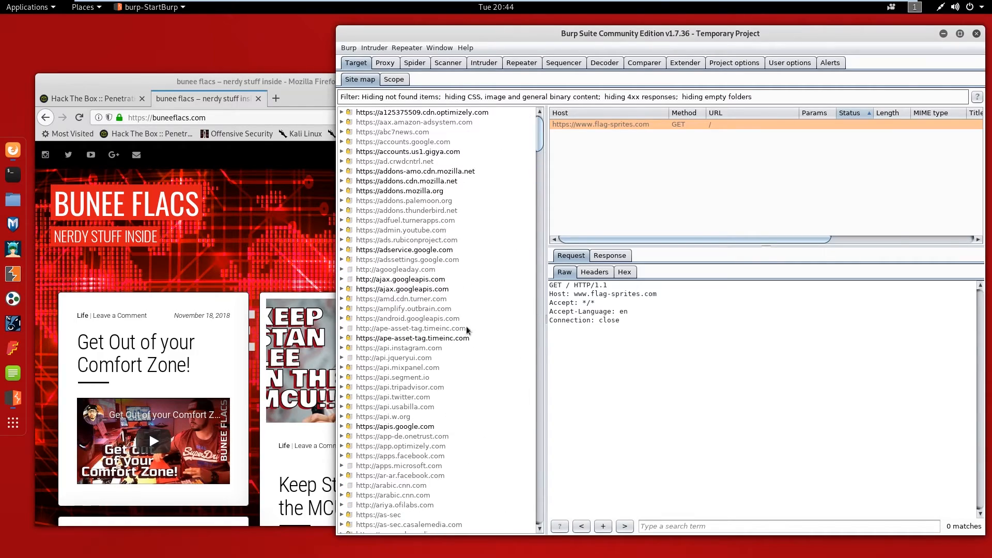
scroll(451, 374, "down", 20)
scroll(448, 403, "down", 15)
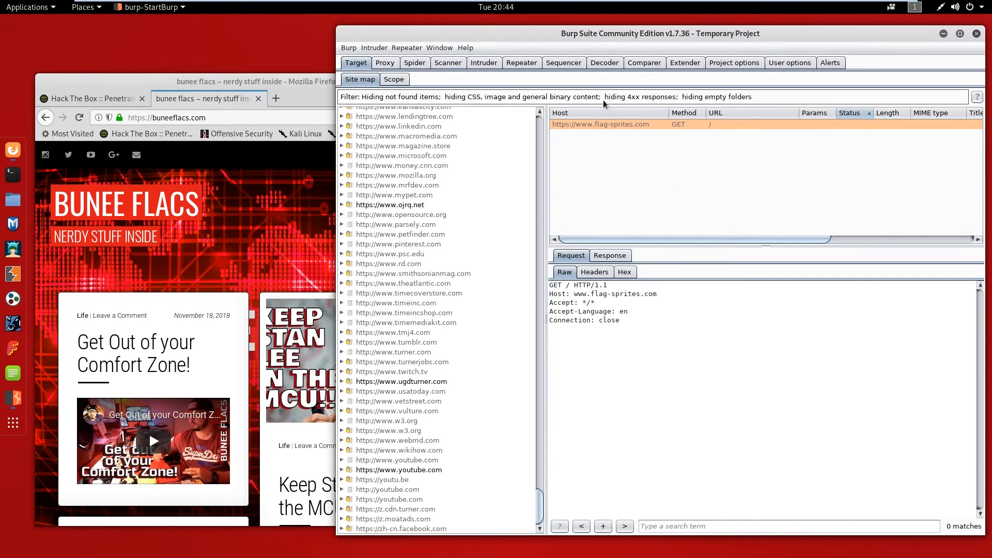
scroll(437, 376, "up", 12)
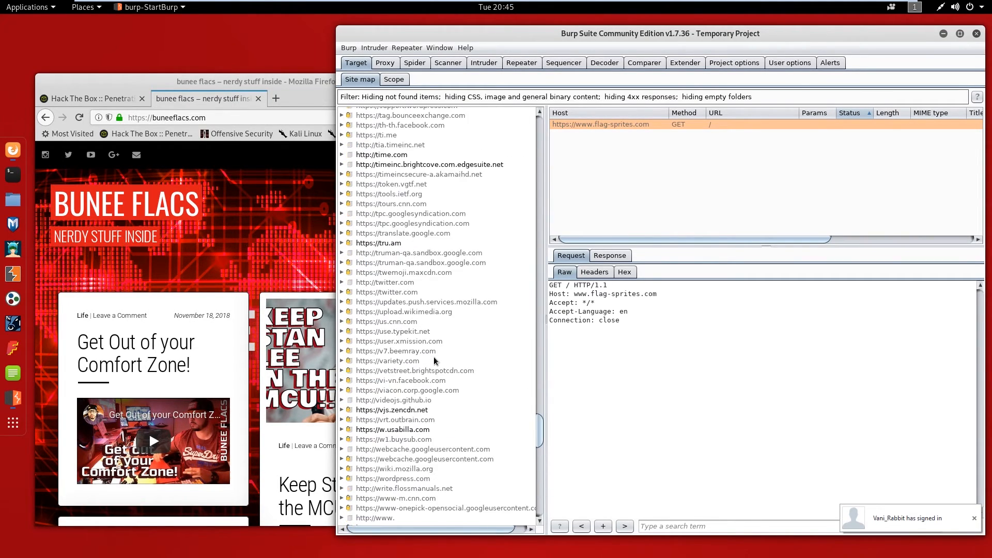
scroll(434, 361, "up", 10)
left_click(435, 99)
scroll(478, 404, "up", 11)
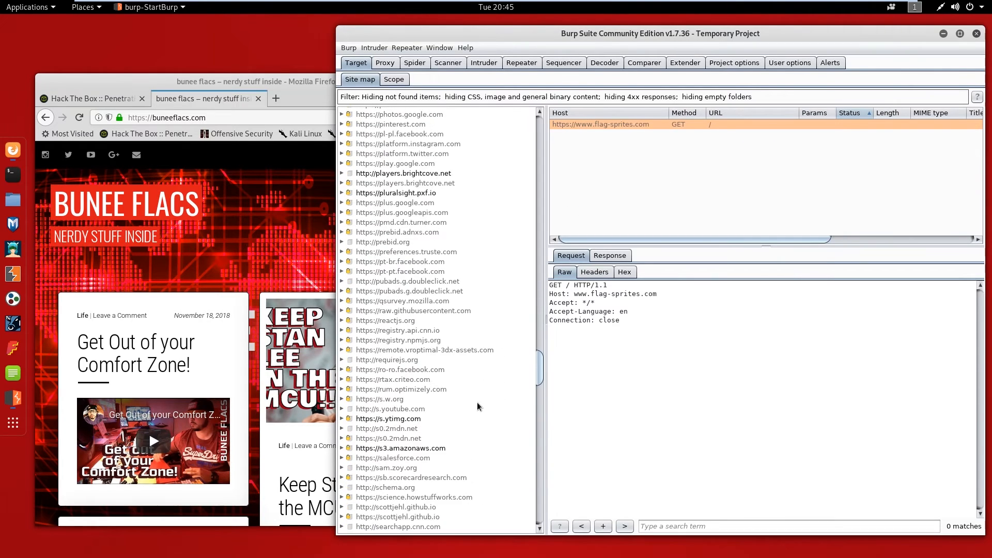
scroll(413, 335, "up", 4)
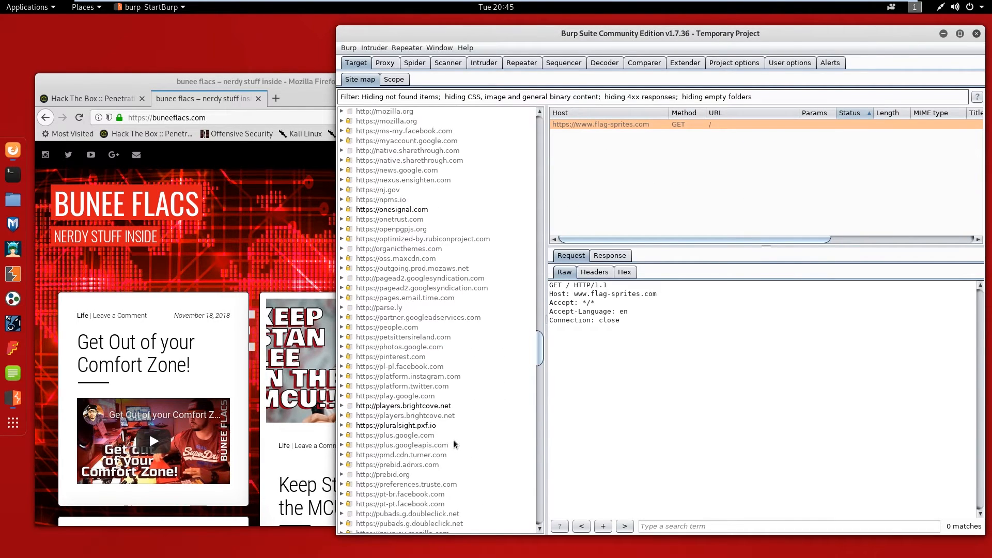
scroll(418, 430, "up", 20)
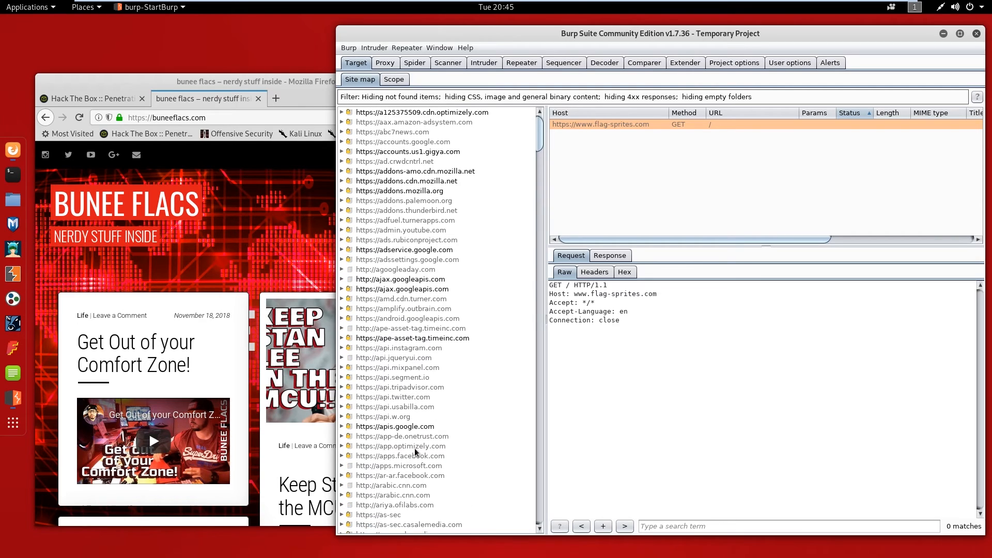
scroll(415, 451, "down", 20)
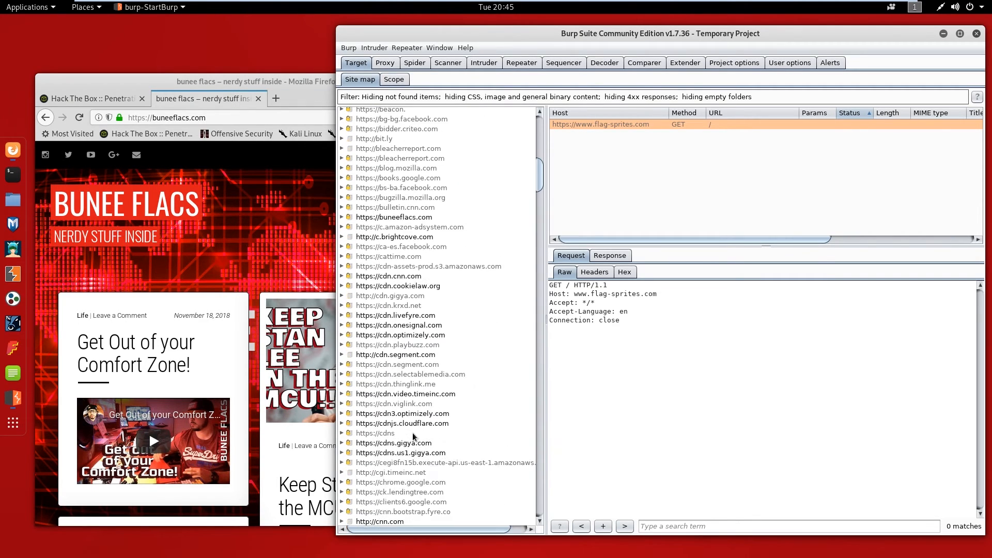
scroll(413, 437, "down", 13)
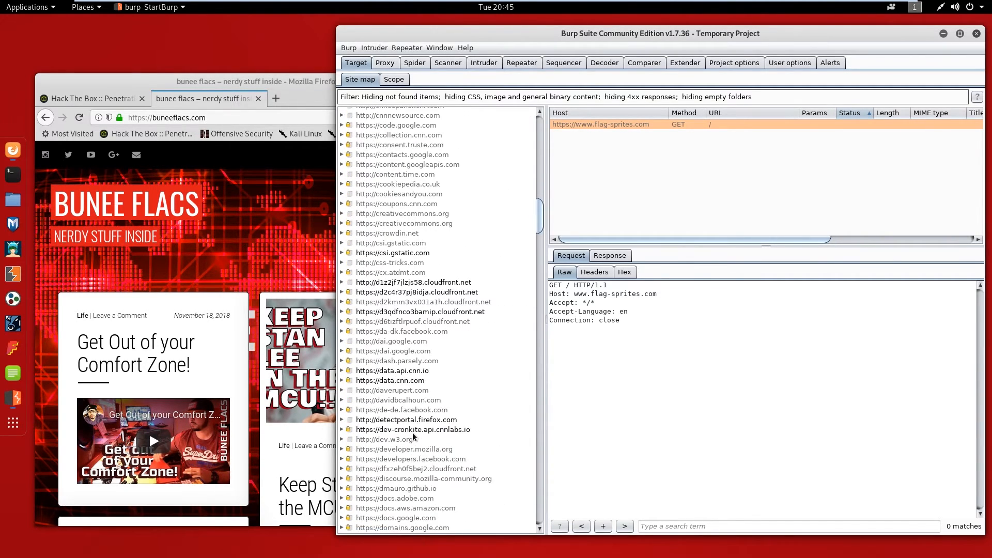
scroll(413, 436, "up", 13)
scroll(412, 436, "up", 9)
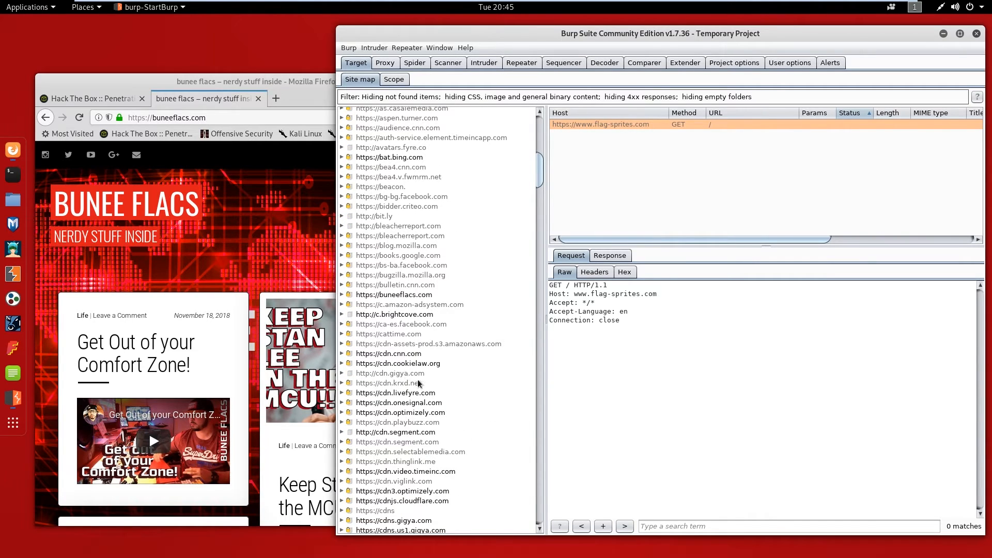
right_click(399, 298)
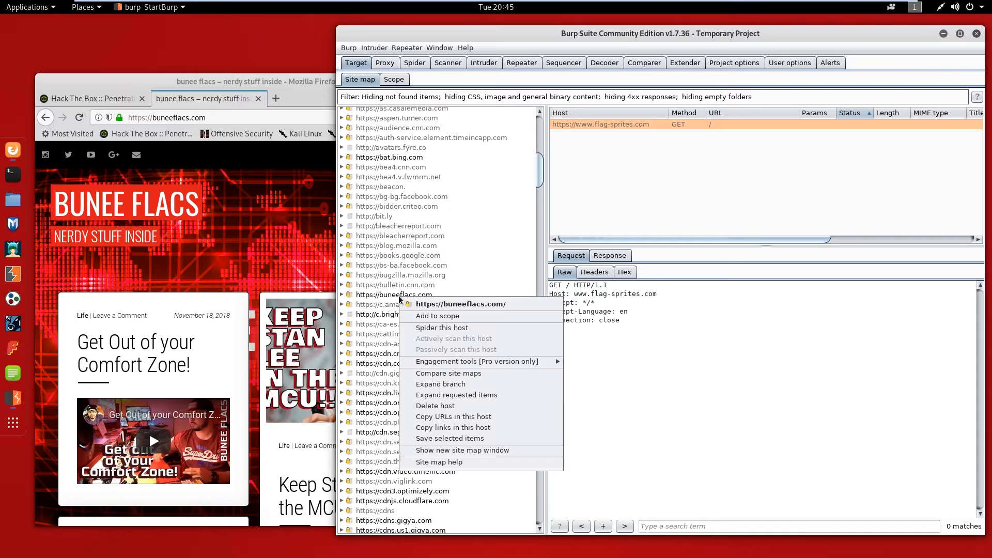
right_click(385, 298)
right_click(384, 298)
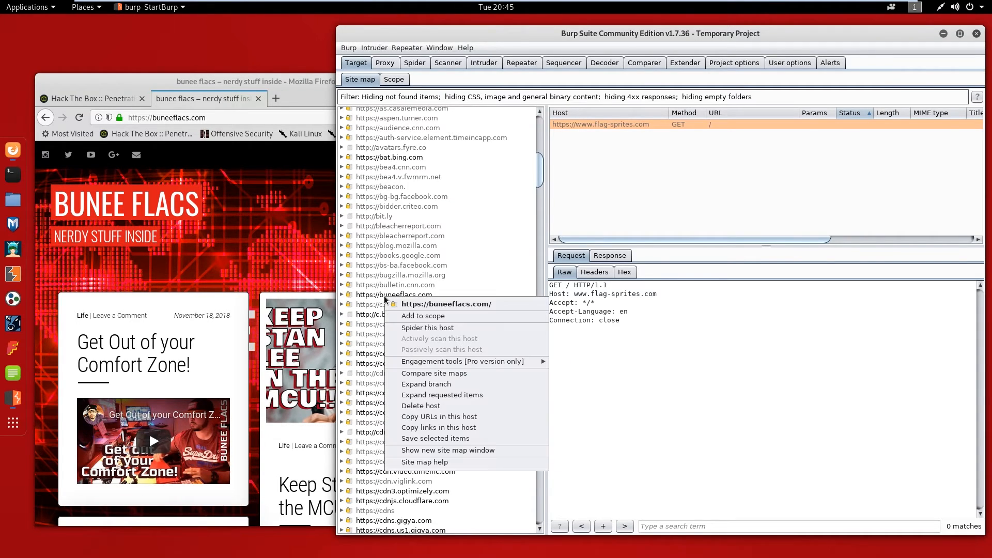
left_click(416, 316)
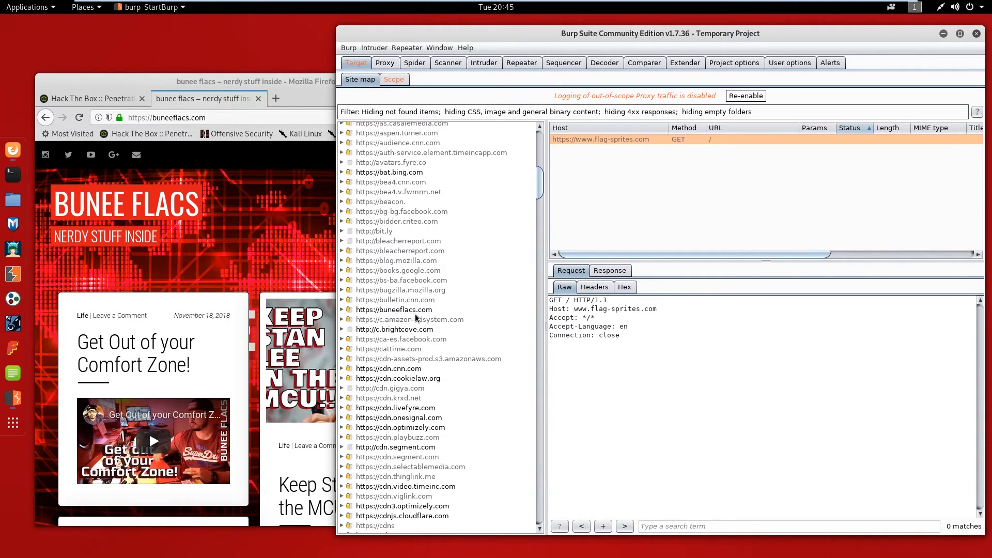
left_click(407, 113)
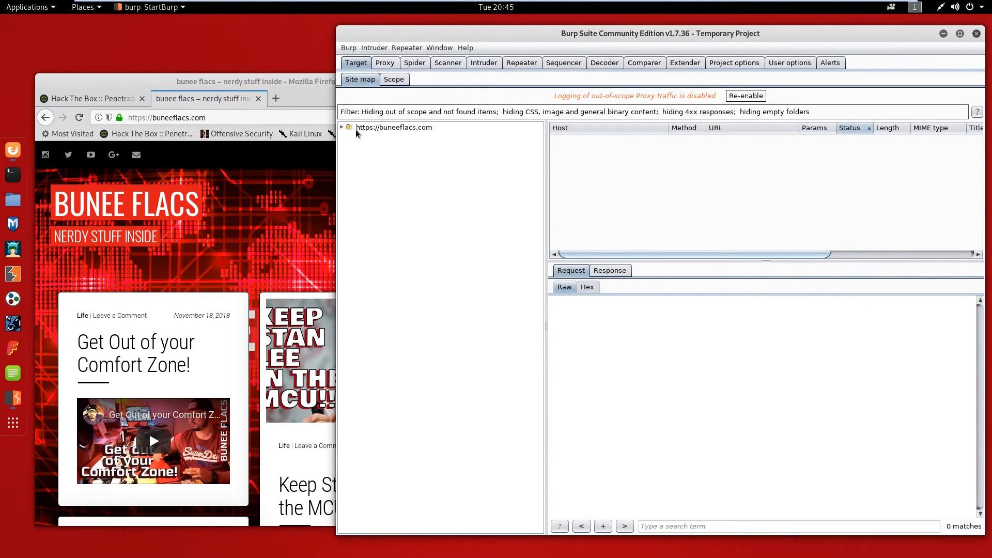
left_click(341, 128)
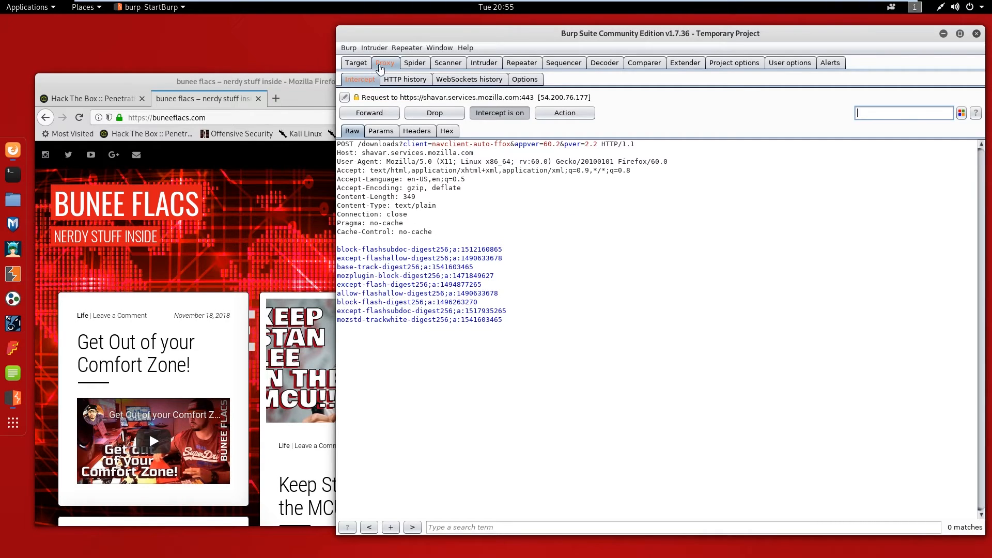
Step: Regenerate Burp's CA certificate in the proxy options and confirm the regeneration
left_click(524, 80)
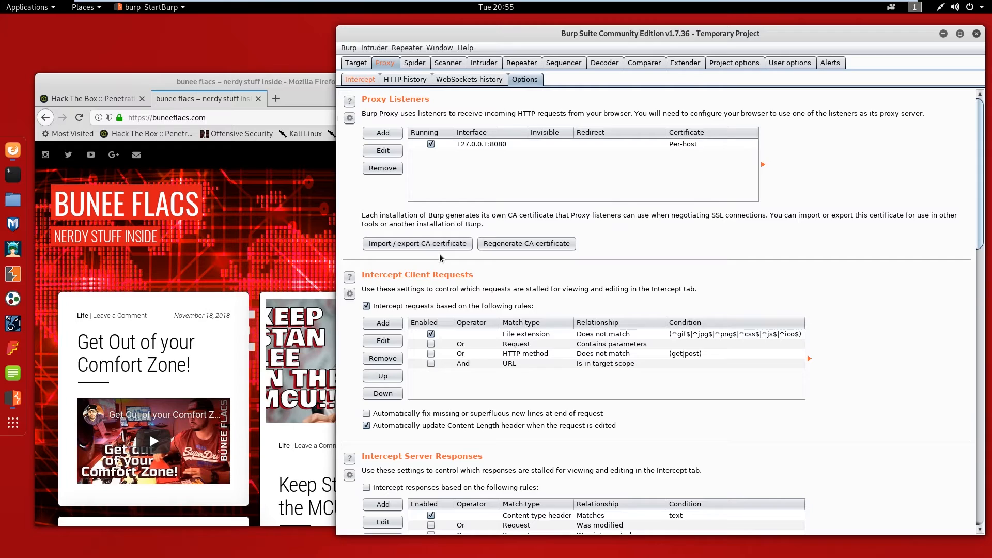
left_click(524, 247)
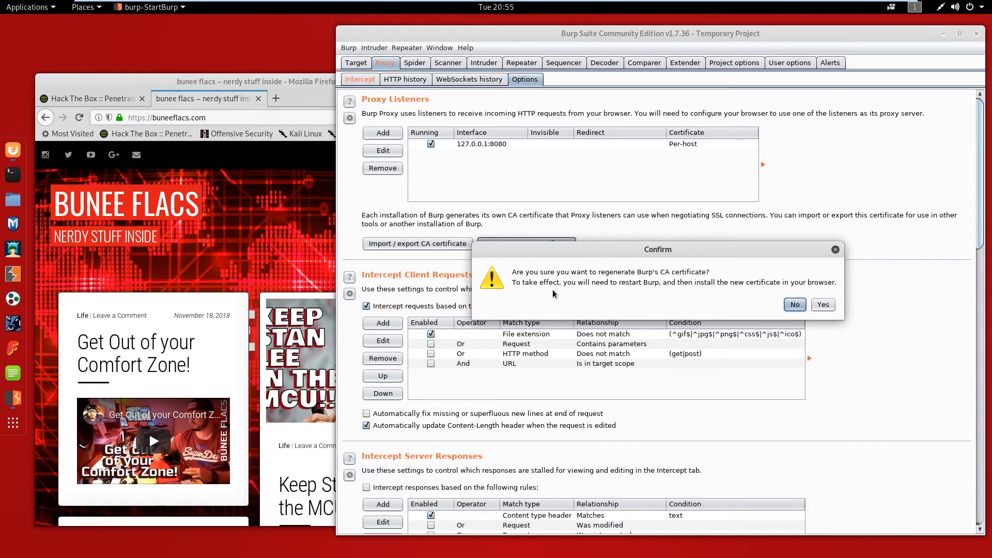
left_click(821, 308)
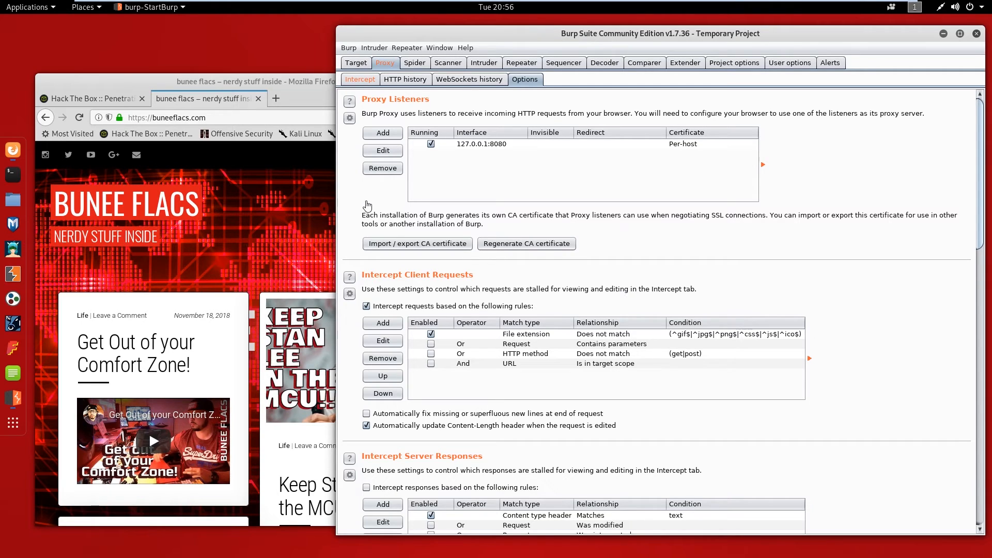
left_click(275, 98)
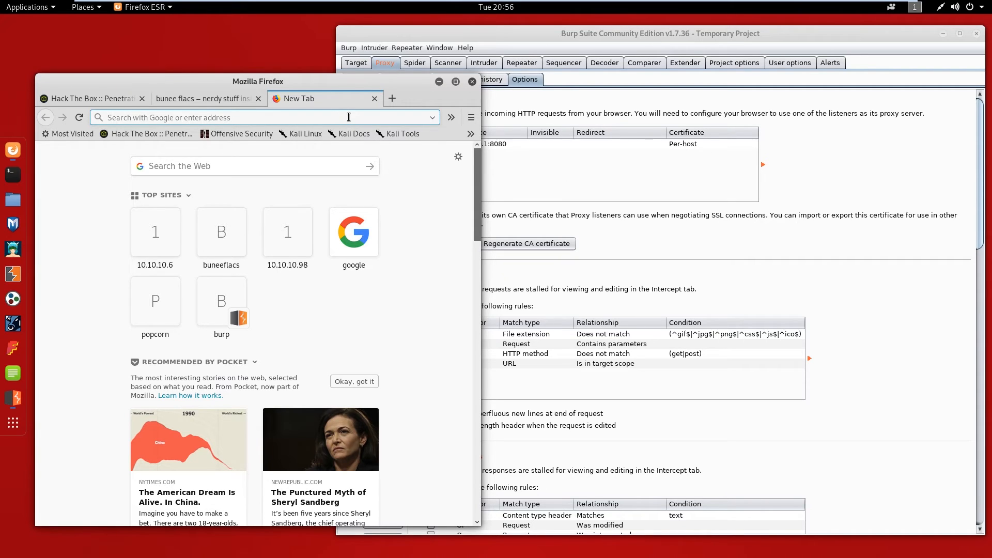
type("http://bu")
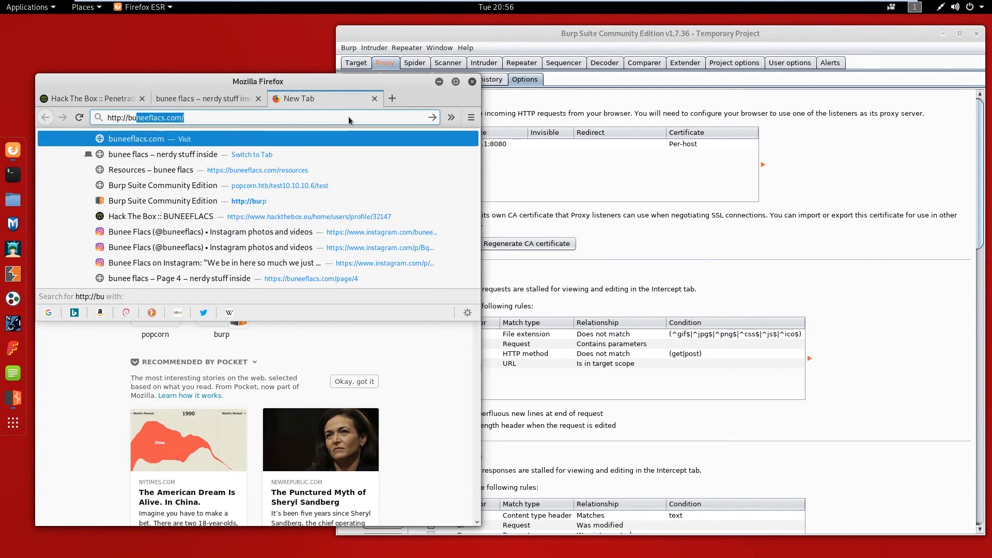
type("rp")
key("Return")
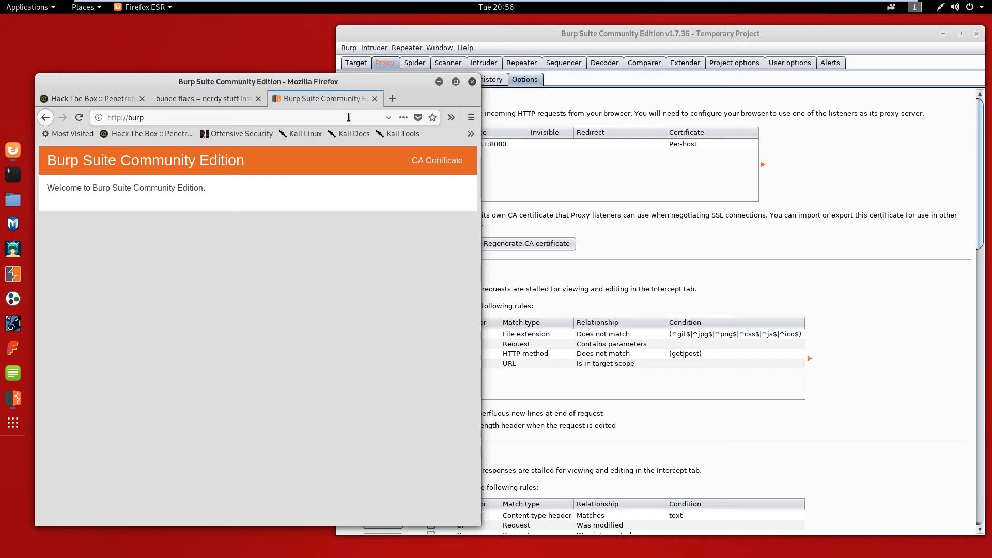
left_click(448, 162)
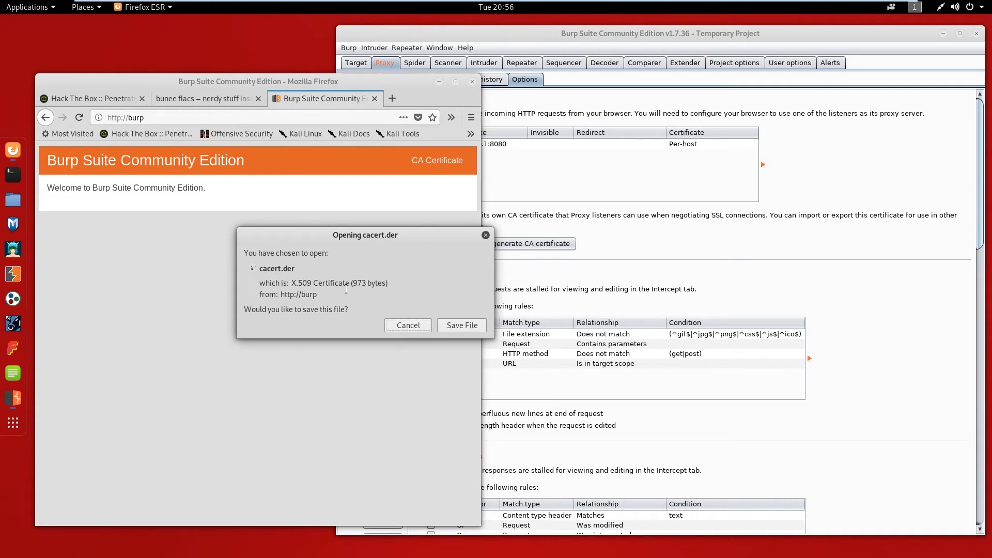
left_click(455, 325)
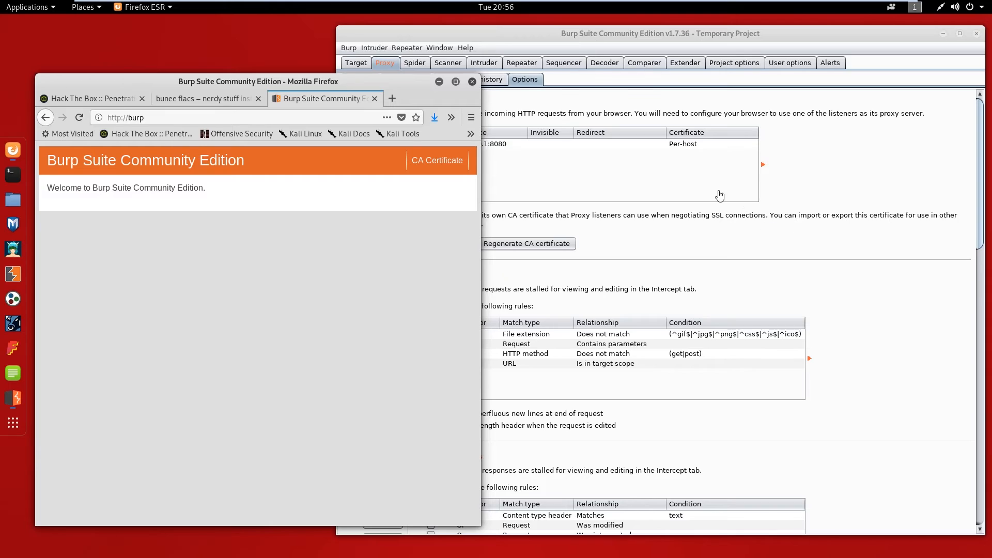
Step: Open the Certificate Manager's authorities list from Firefox's privacy and security preferences
left_click(471, 118)
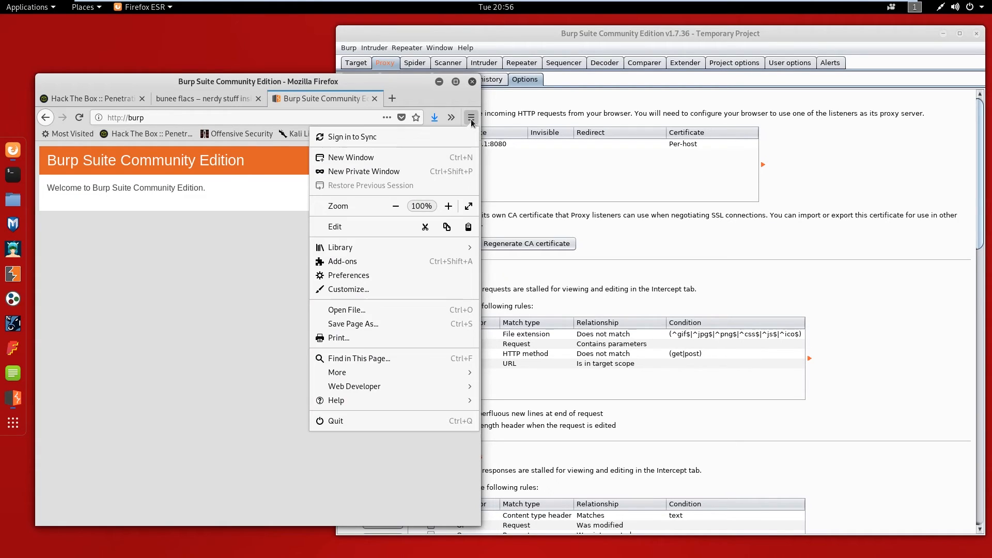
left_click(373, 279)
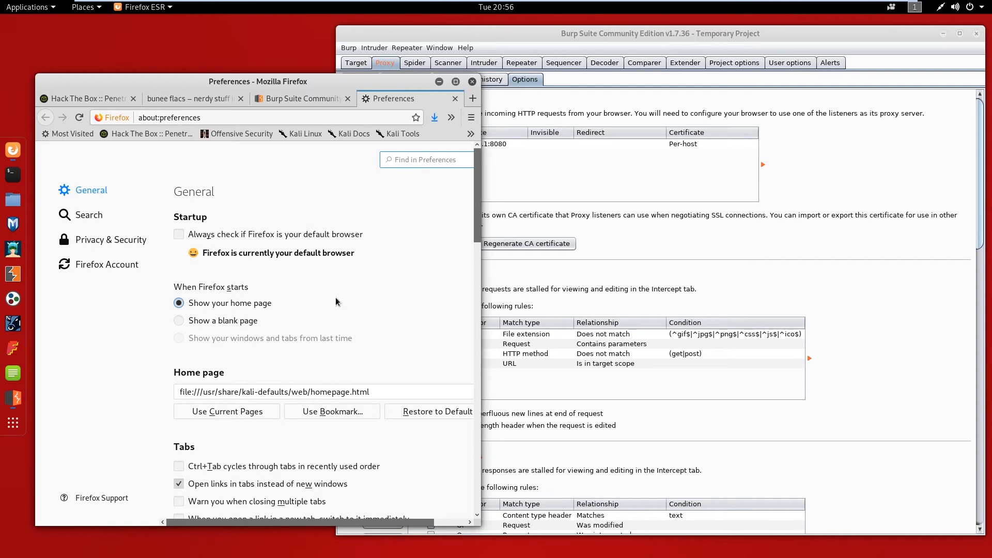
left_click(135, 240)
scroll(385, 341, "down", 15)
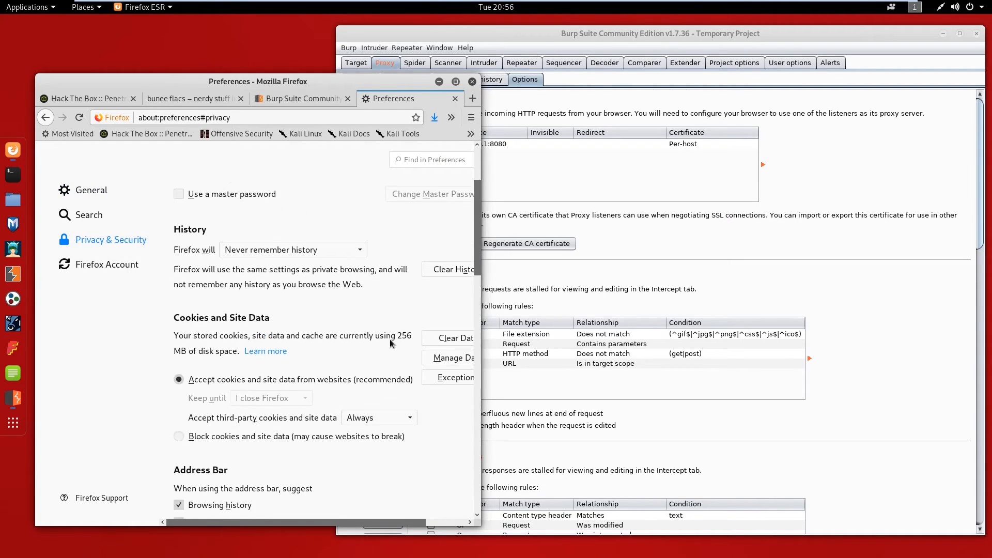
scroll(386, 343, "down", 5)
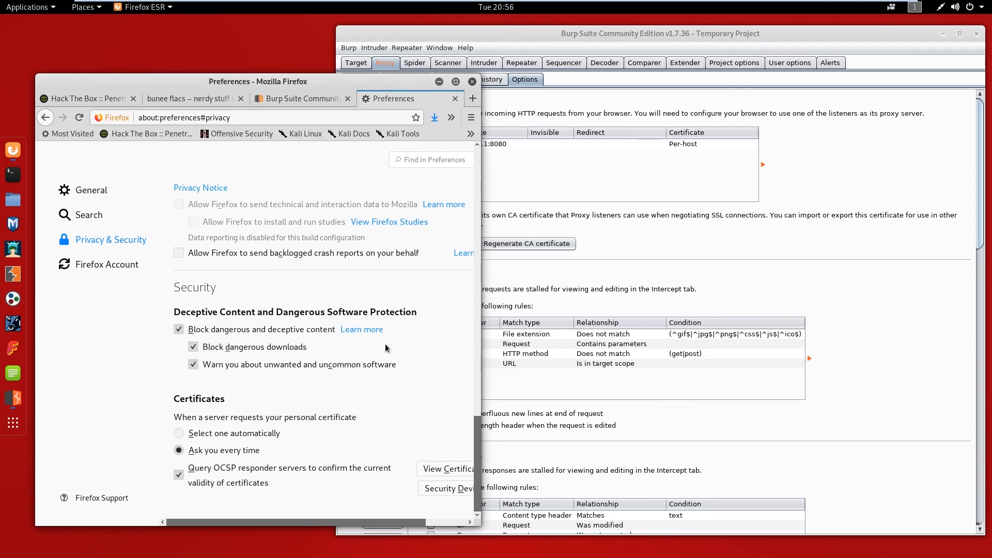
left_click_drag(365, 521, 414, 519)
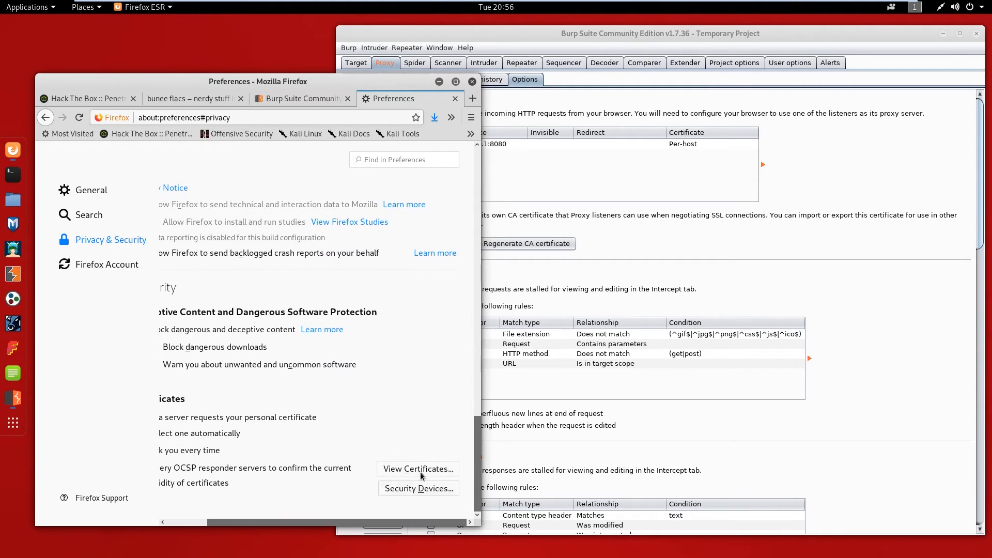
left_click(420, 467)
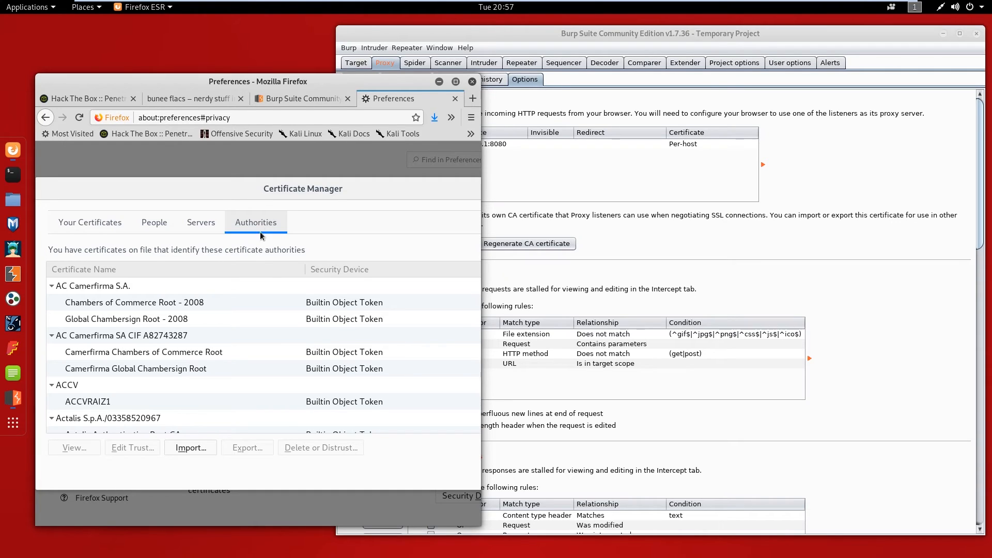
Step: Try to import cacert(1).der from the Downloads folder as a certificate authority
left_click(188, 447)
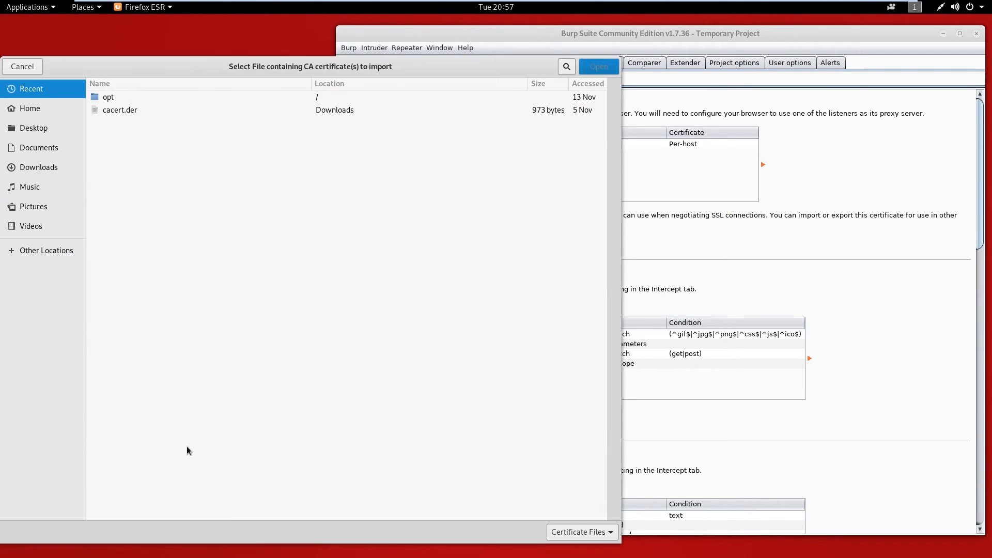
left_click(38, 147)
left_click(41, 166)
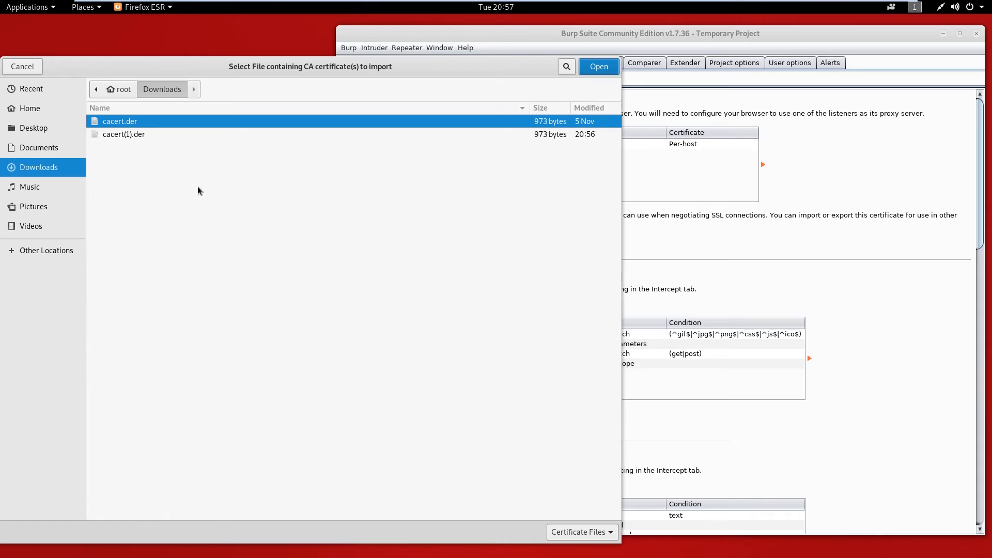
left_click(131, 134)
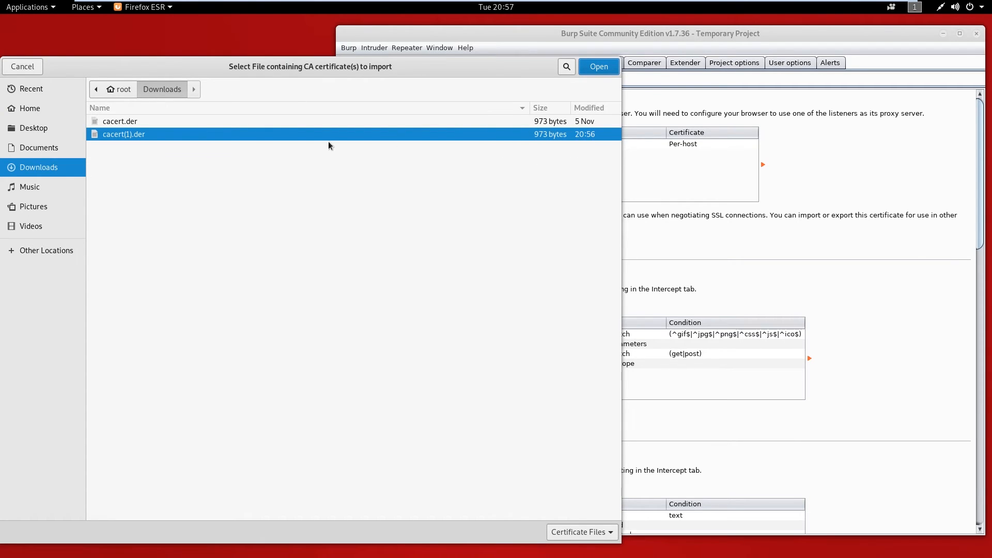
left_click(594, 70)
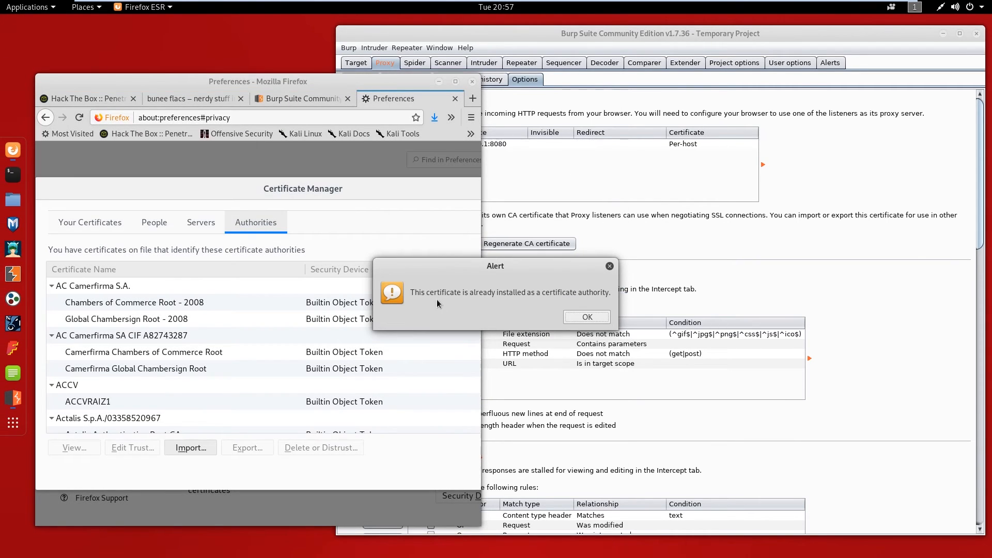
left_click(586, 317)
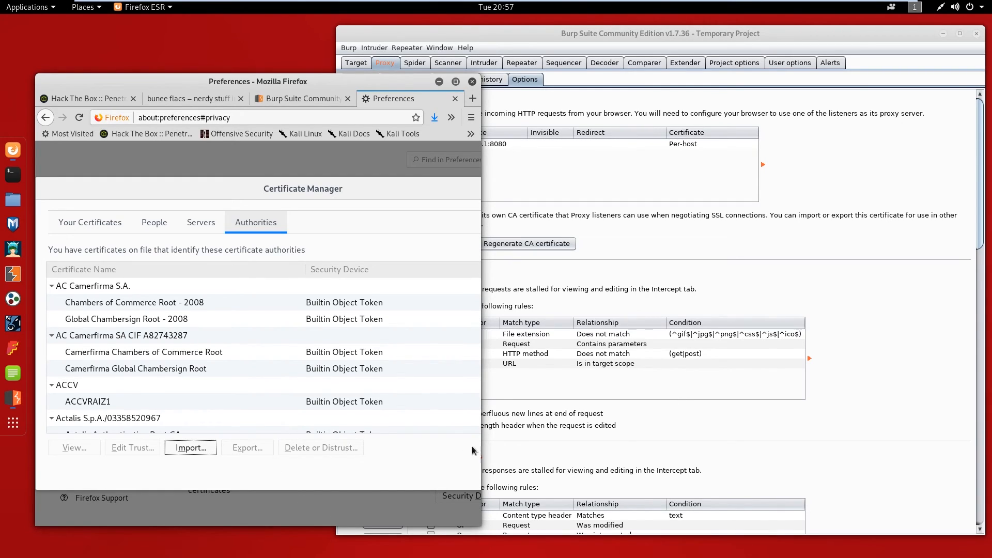
Step: Widen the Firefox window, check the authorities list for the PortSwigger CA certificate, and close the Certificate Manager
left_click_drag(480, 450, 740, 455)
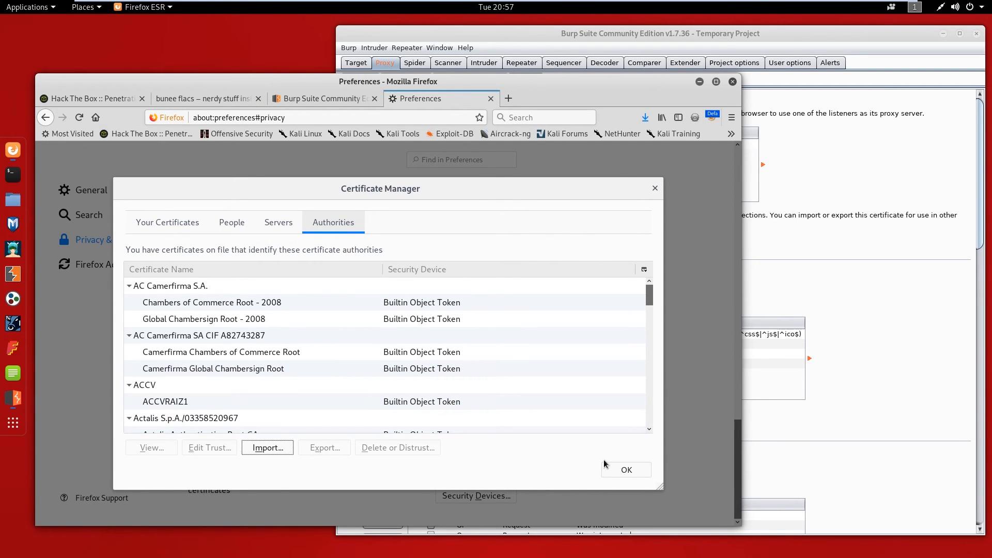
scroll(386, 383, "down", 10)
scroll(387, 383, "up", 10)
scroll(381, 388, "down", 15)
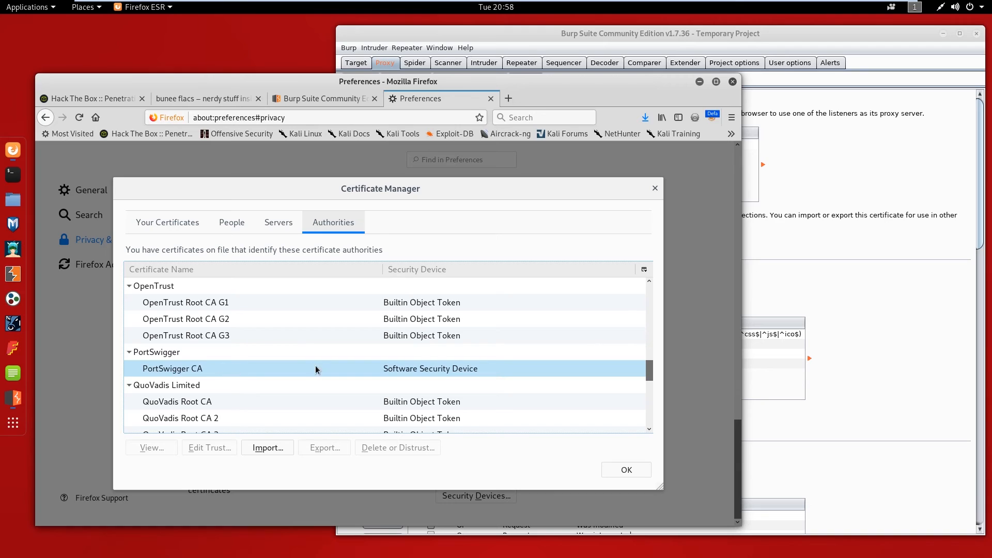
left_click(619, 466)
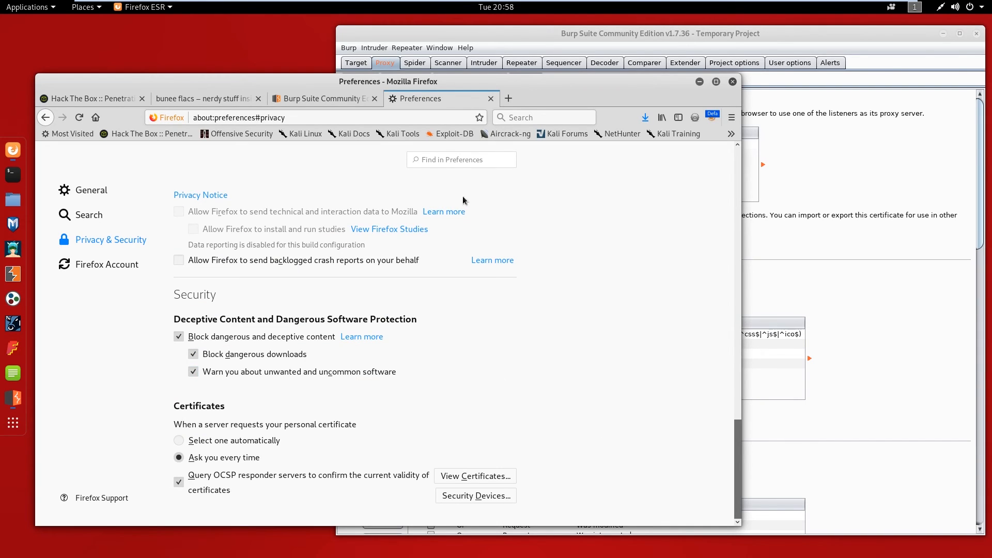
Step: Close the Preferences and Burp certificate pages to return to the buneeflacs.com page
scroll(568, 279, "up", 8)
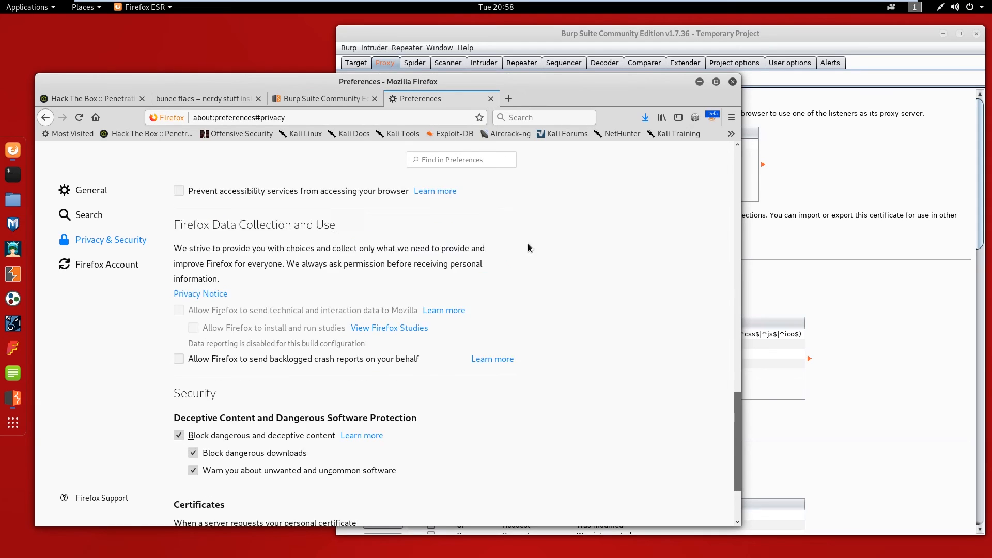
left_click(490, 99)
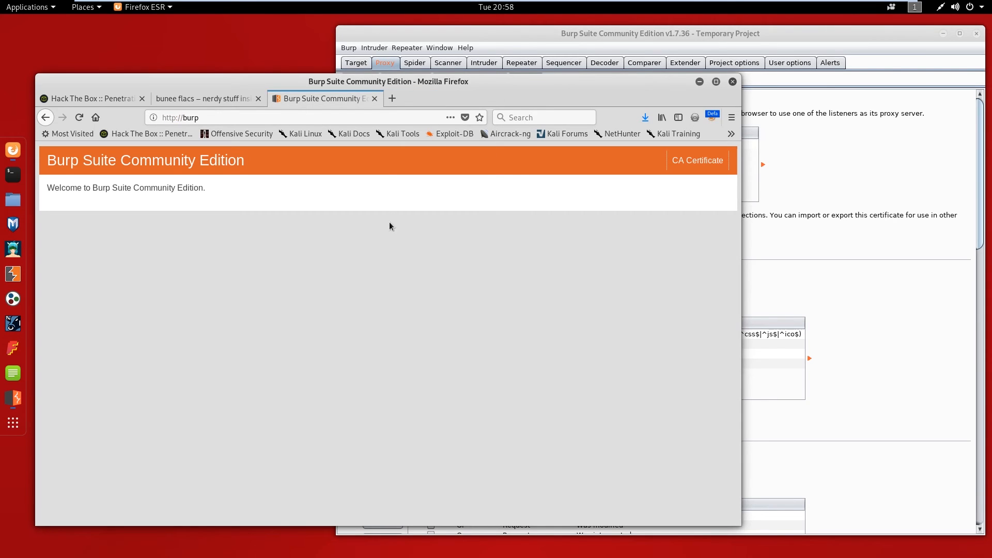
left_click(375, 98)
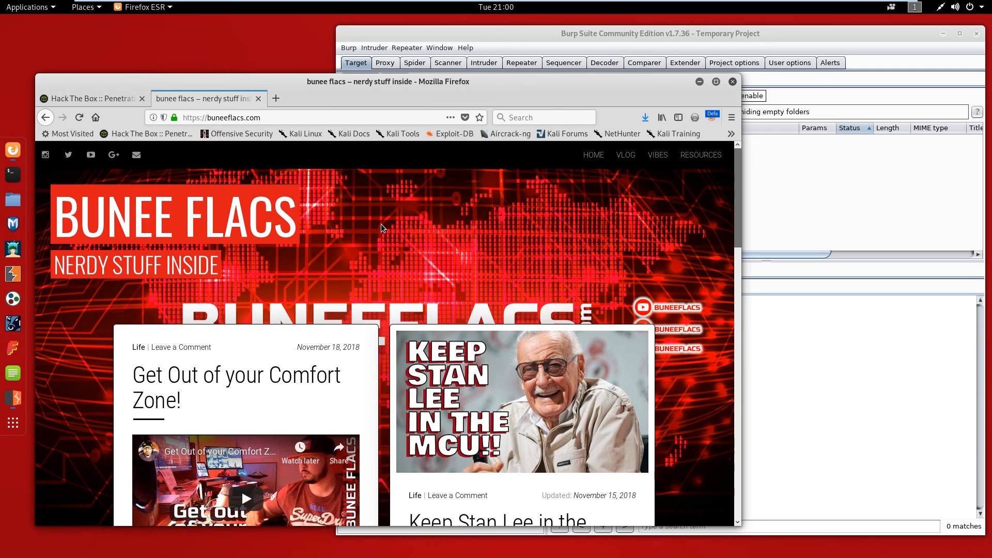
scroll(514, 405, "down", 2)
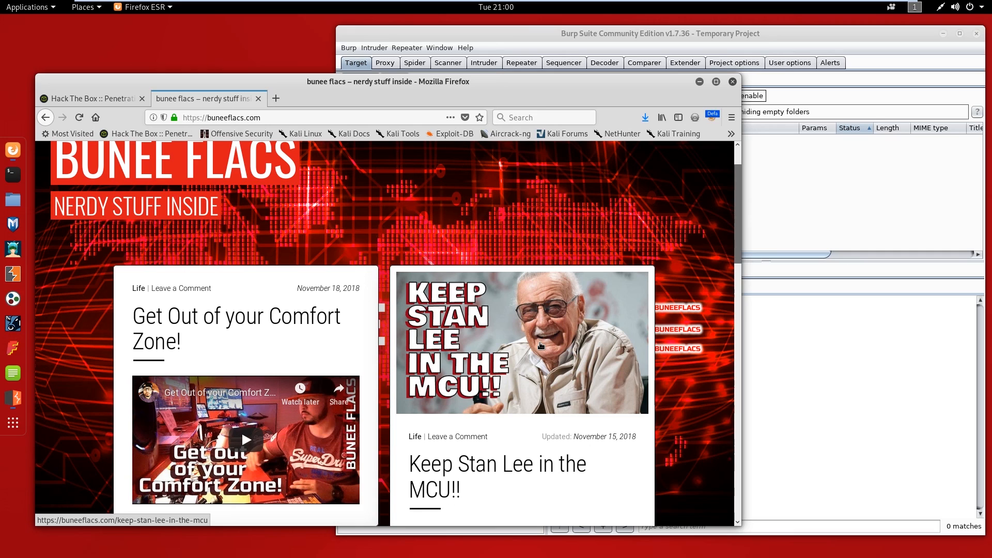
scroll(540, 345, "up", 2)
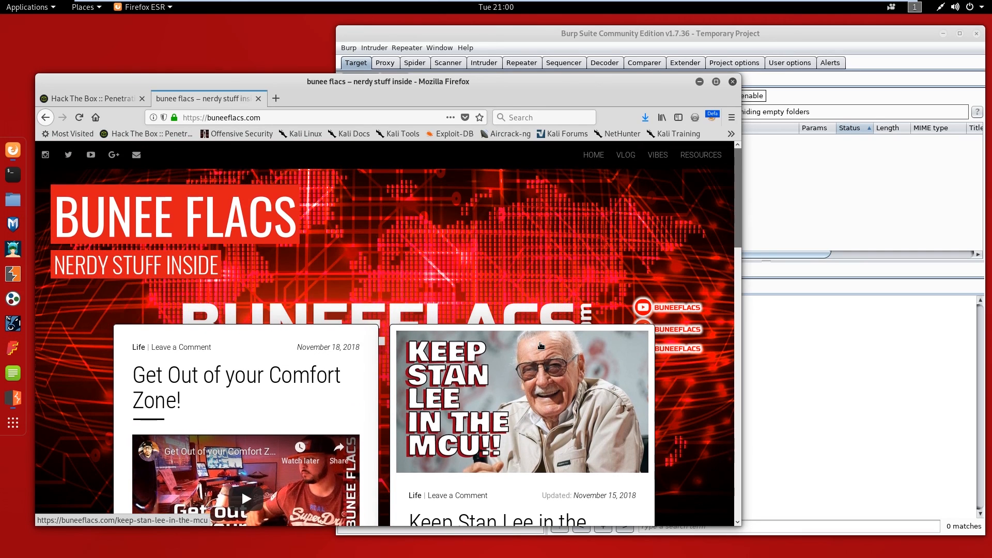
left_click(540, 41)
left_click(301, 85)
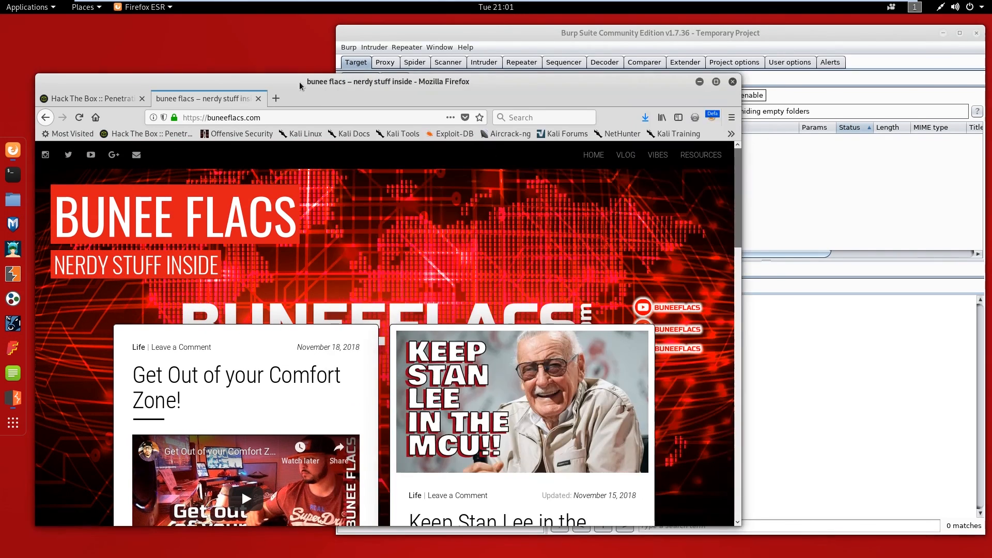